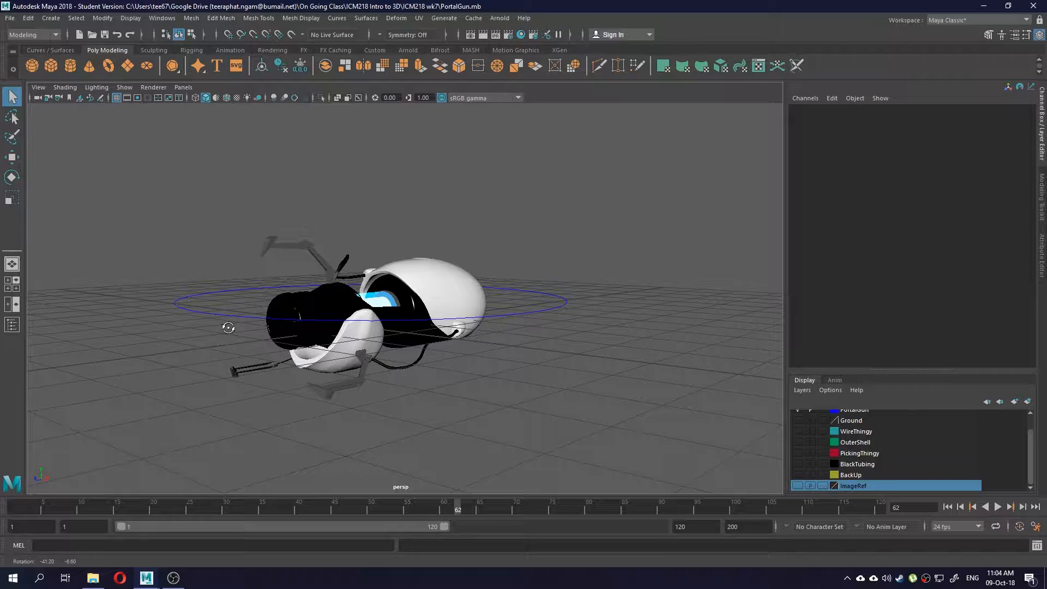
- Examine the finished portal gun model from both sides and slightly above
{"action": "left_click_drag", "start_coordinate": [229, 328], "coordinate": [380, 348], "text": "alt"}
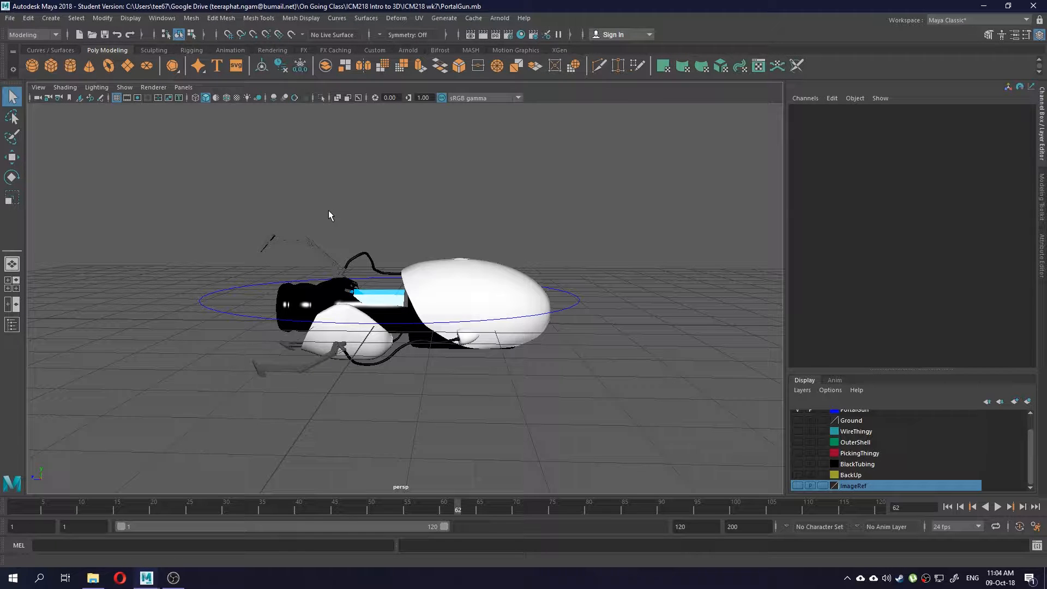
{"action": "scroll", "coordinate": [329, 210], "scroll_direction": "up", "scroll_amount": 2}
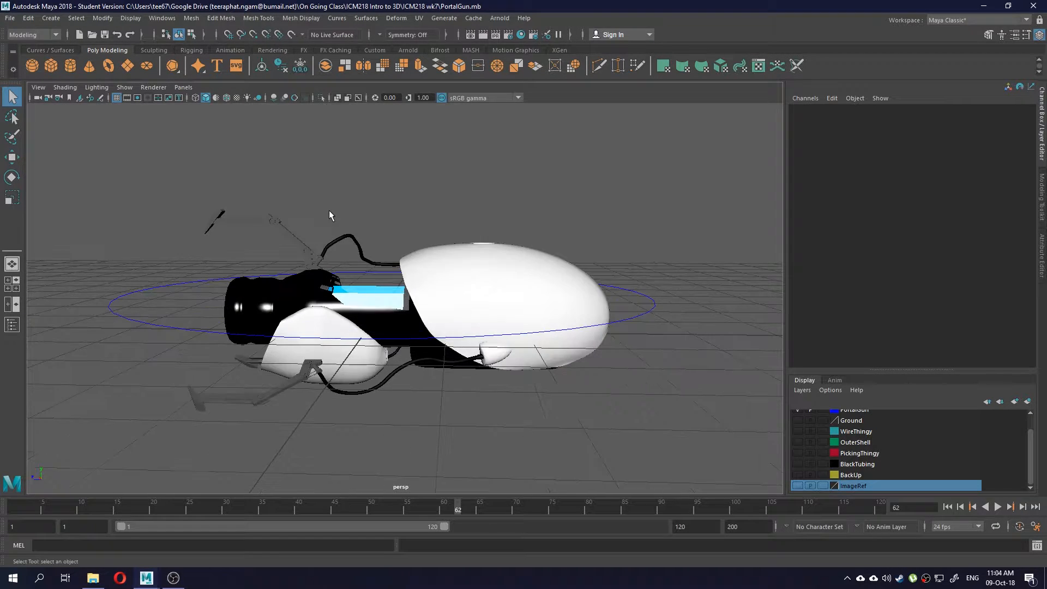
{"action": "scroll", "coordinate": [343, 221], "scroll_direction": "down", "scroll_amount": 1}
{"action": "left_click_drag", "start_coordinate": [343, 221], "coordinate": [465, 284], "text": "alt"}
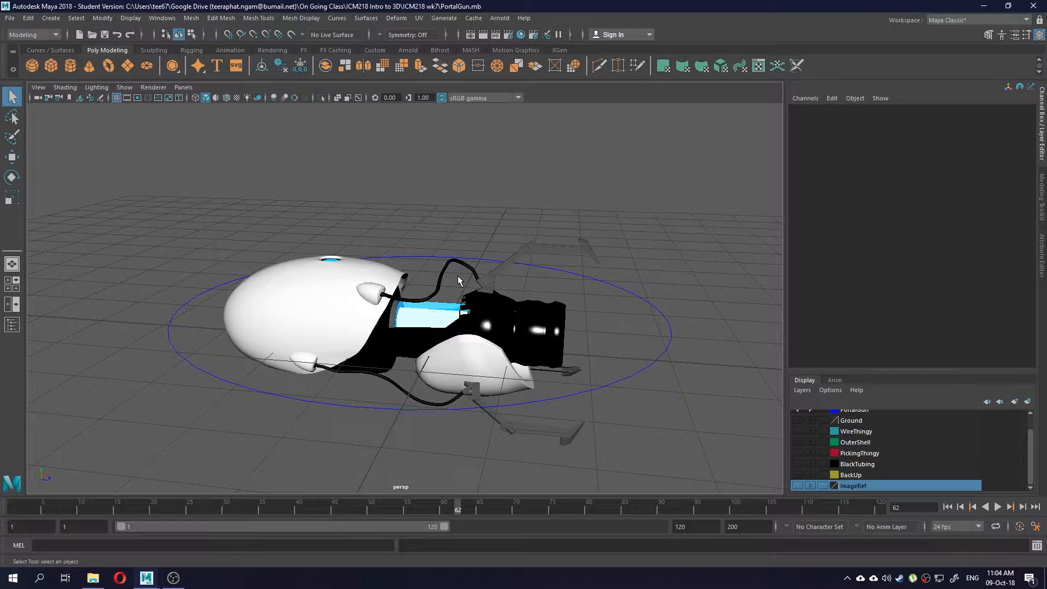
{"action": "left_click_drag", "start_coordinate": [457, 276], "coordinate": [459, 260], "text": "alt"}
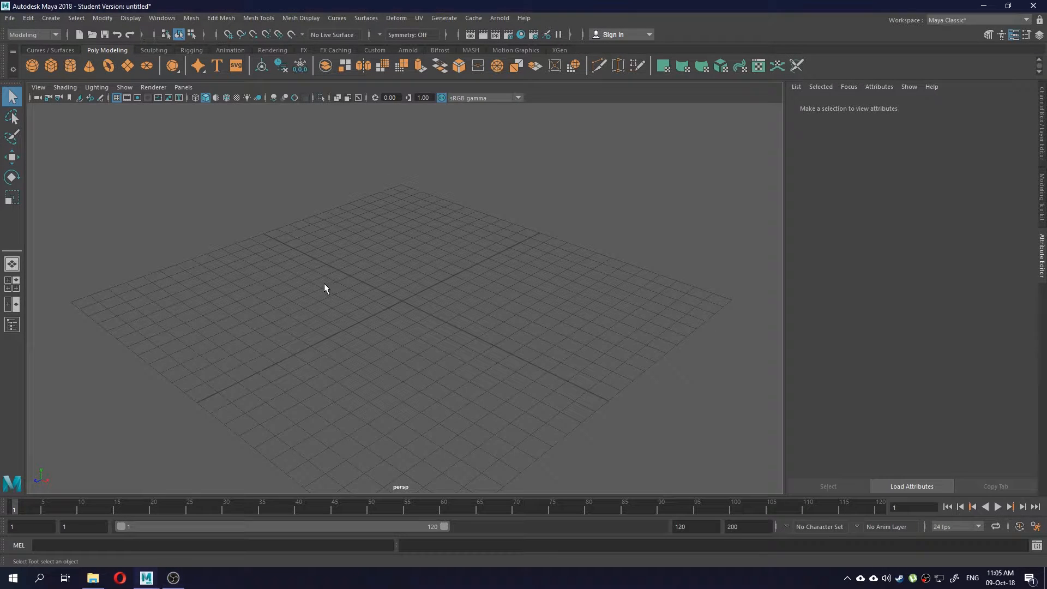
- Draw a polygon cube interactively on the grid of the empty scene and delete it
{"action": "left_click_drag", "start_coordinate": [326, 279], "coordinate": [327, 280], "text": "alt"}
{"action": "left_click_drag", "start_coordinate": [314, 281], "coordinate": [433, 284], "text": "alt"}
{"action": "left_click", "coordinate": [51, 68]}
{"action": "mouse_move", "coordinate": [383, 250]}
{"action": "left_mouse_down"}
{"action": "mouse_move", "coordinate": [457, 293]}
{"action": "mouse_move", "coordinate": [394, 258]}
{"action": "mouse_move", "coordinate": [404, 260]}
{"action": "mouse_move", "coordinate": [411, 274]}
{"action": "mouse_move", "coordinate": [394, 267]}
{"action": "left_mouse_up"}
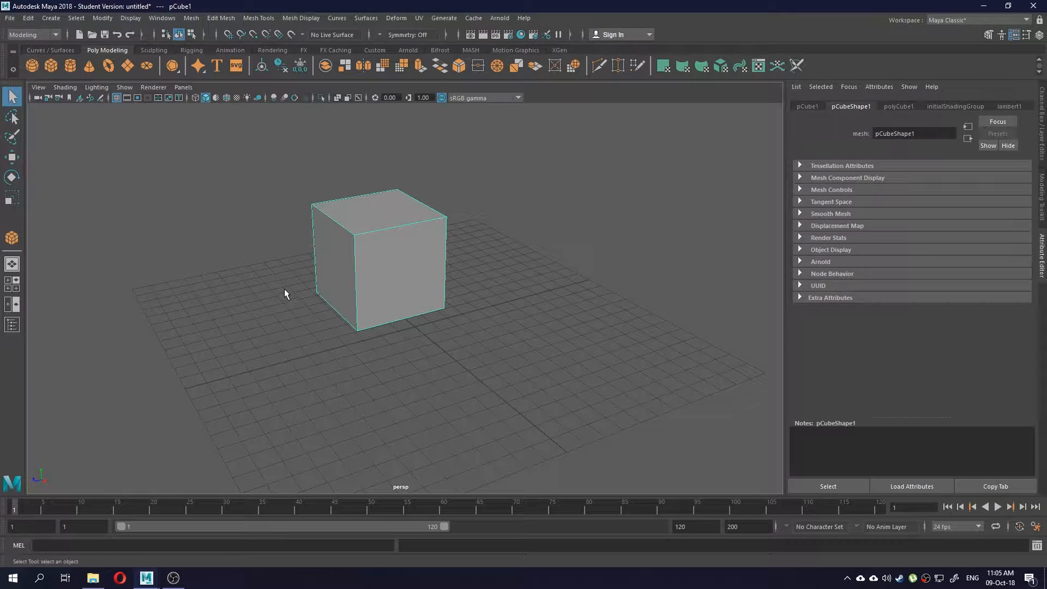
{"action": "key", "text": "Delete"}
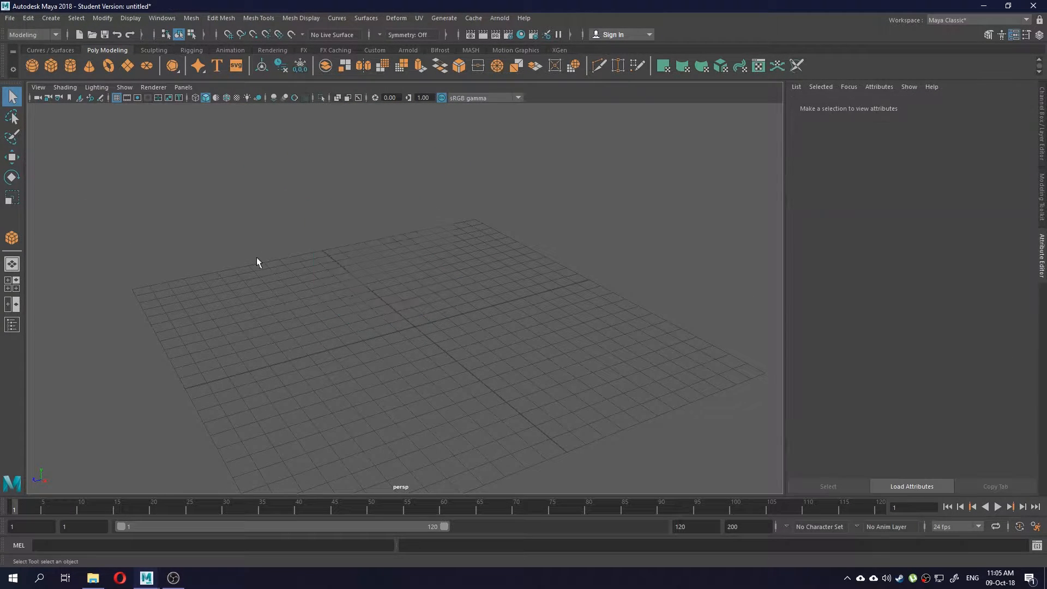
- Turn off Interactive Creation for polygon primitives
{"action": "left_click", "coordinate": [72, 18]}
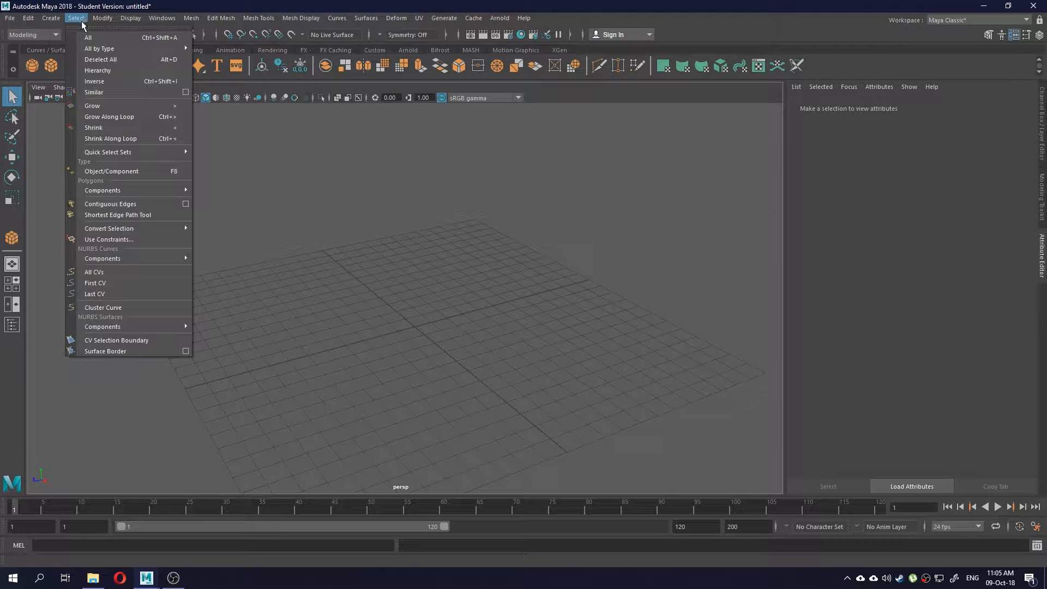
{"action": "mouse_move", "coordinate": [50, 22]}
{"action": "mouse_move", "coordinate": [74, 49]}
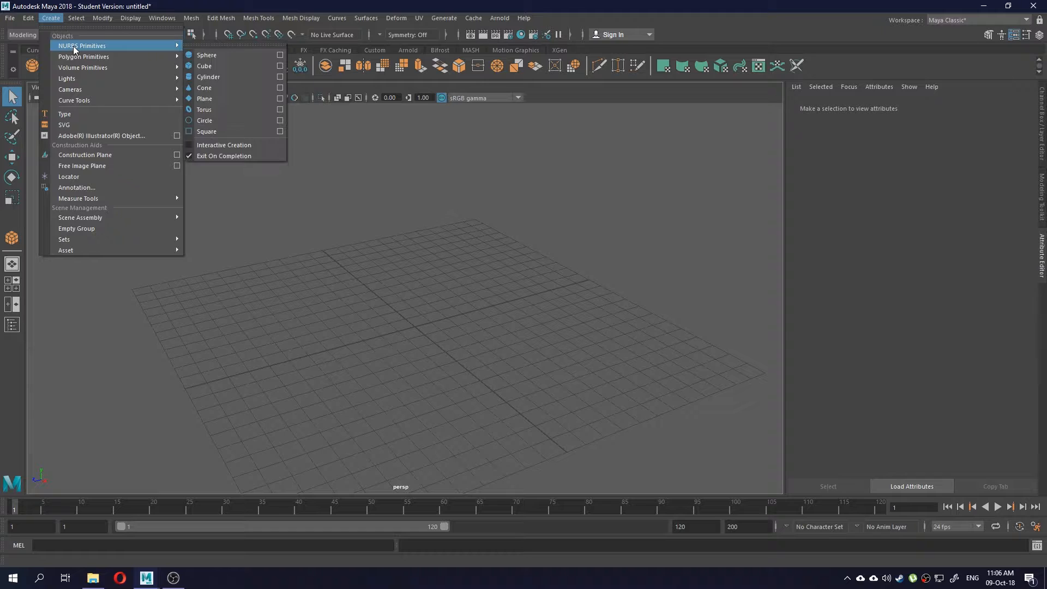
{"action": "mouse_move", "coordinate": [142, 58]}
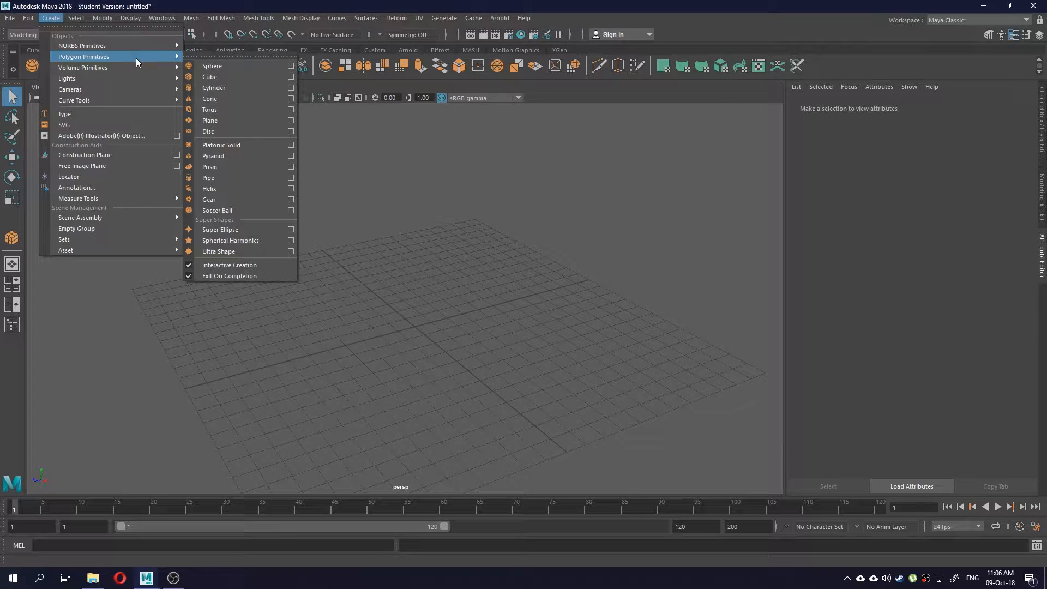
{"action": "left_click", "coordinate": [206, 266]}
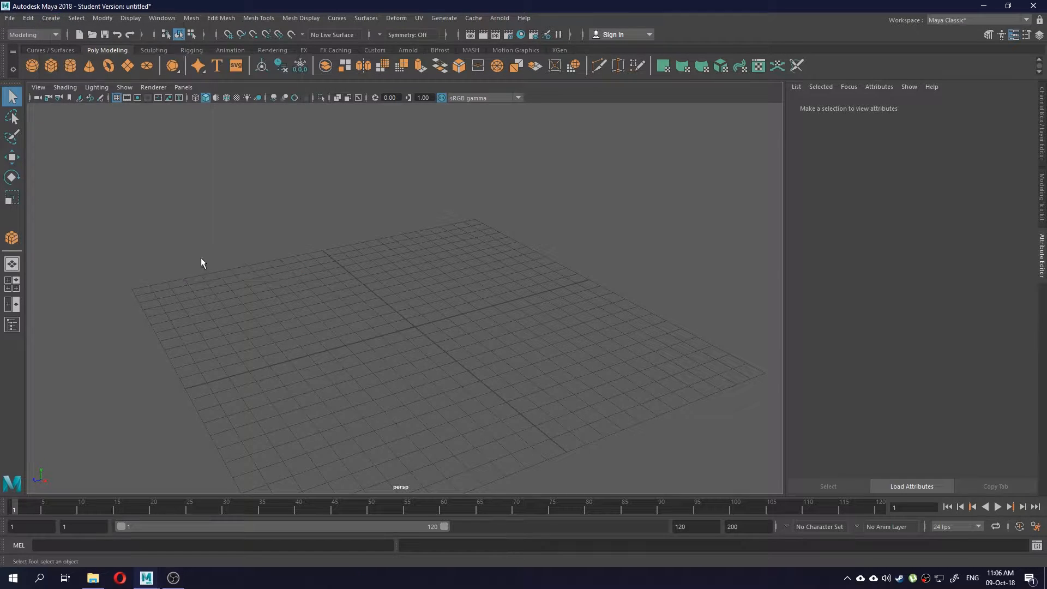
- Create a default polygon cube at the origin, try selecting it, and delete it
{"action": "left_click", "coordinate": [51, 66]}
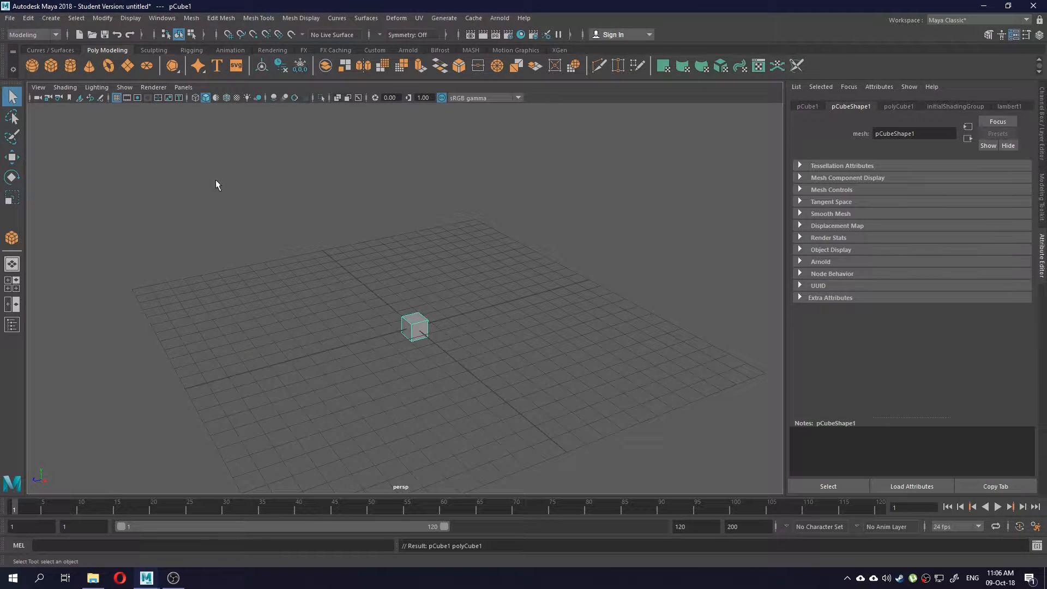
{"action": "scroll", "coordinate": [427, 312], "scroll_direction": "up", "scroll_amount": 5}
{"action": "middle_click_drag", "start_coordinate": [474, 341], "coordinate": [415, 275], "text": "alt"}
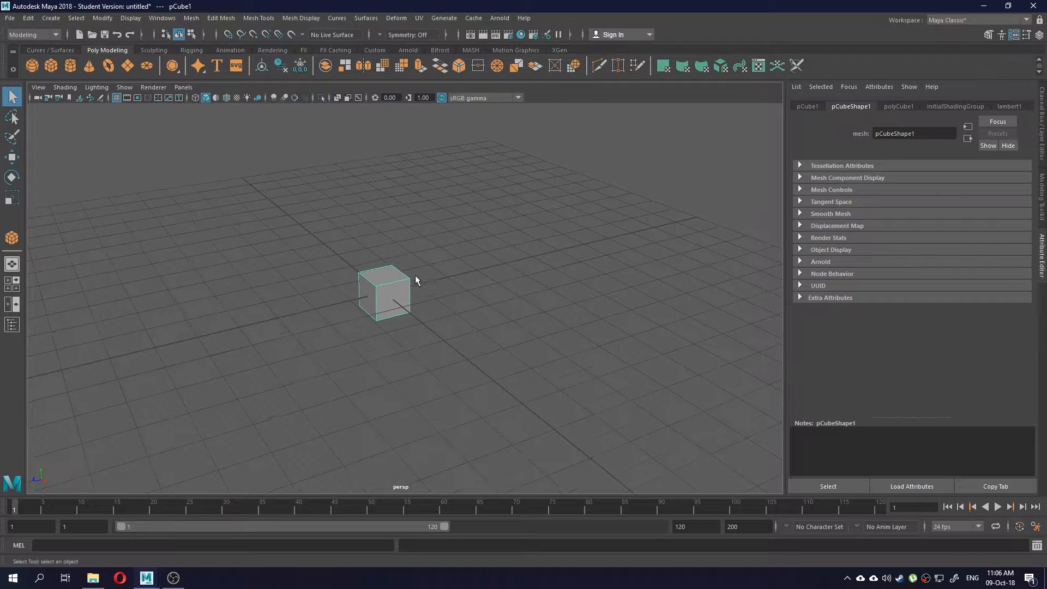
{"action": "left_click", "coordinate": [297, 226]}
{"action": "left_click_drag", "start_coordinate": [297, 225], "coordinate": [458, 363]}
{"action": "left_click", "coordinate": [451, 315]}
{"action": "left_click", "coordinate": [387, 288]}
{"action": "key", "text": "Delete"}
- Turn Interactive Creation for polygon primitives back on
{"action": "left_click", "coordinate": [76, 18]}
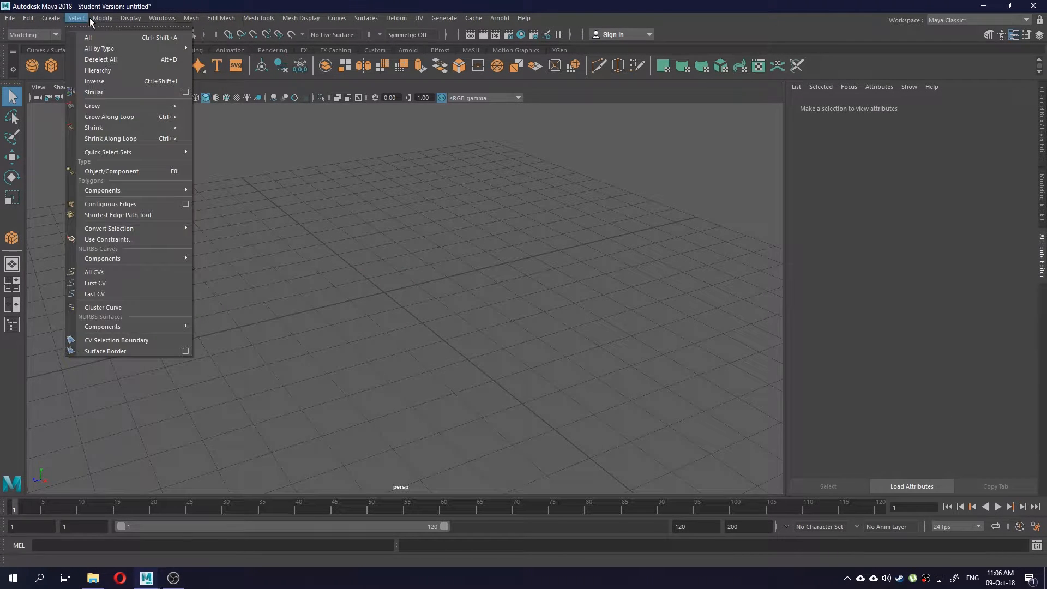
{"action": "mouse_move", "coordinate": [53, 19]}
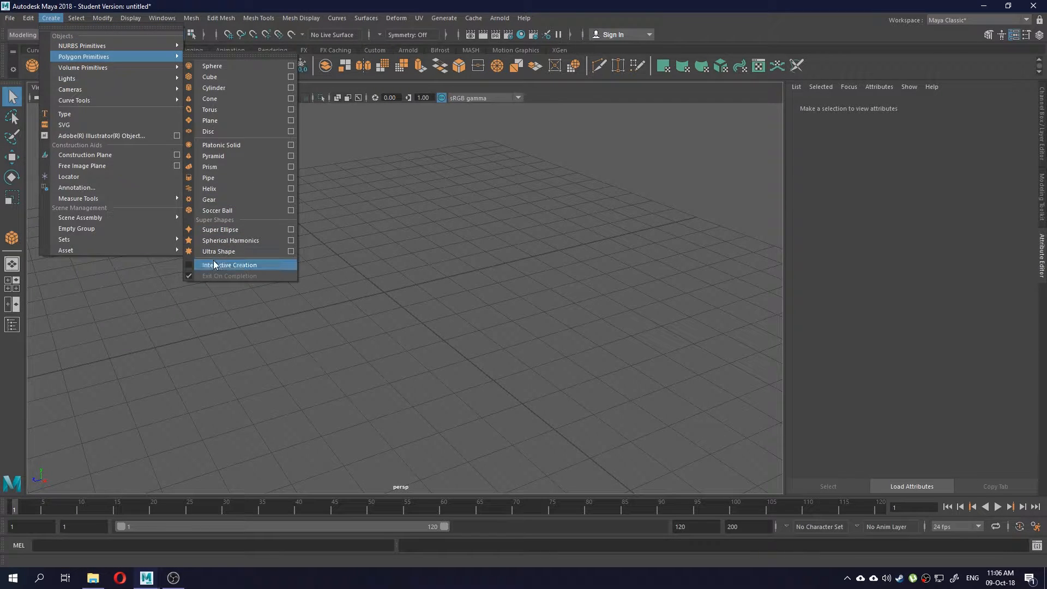
{"action": "left_click", "coordinate": [214, 265]}
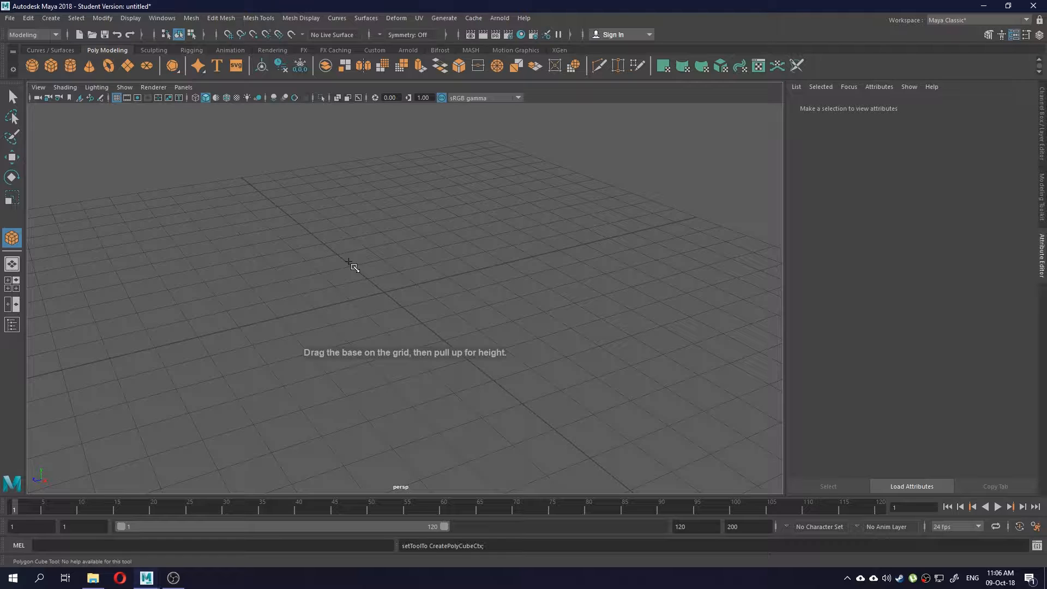
- Draw a long rectangular polygon box across the grid's centre and delete it
{"action": "left_click_drag", "start_coordinate": [308, 244], "coordinate": [602, 318]}
{"action": "left_click_drag", "start_coordinate": [494, 306], "coordinate": [399, 197]}
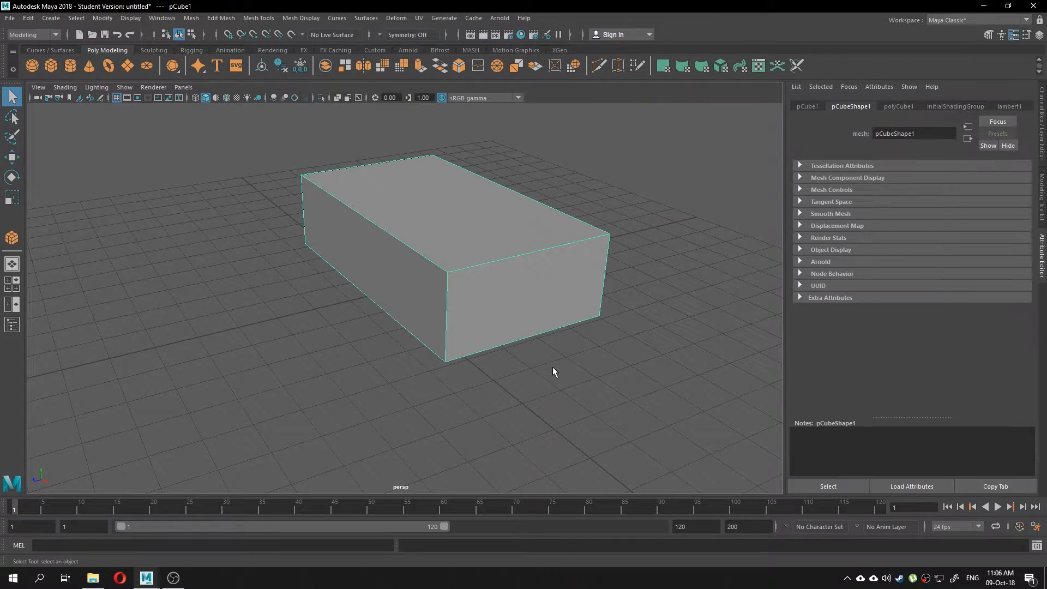
{"action": "key", "text": "Delete"}
- Draw a polygon cube with equal proportions behind the grid's centre and delete it
{"action": "left_click", "coordinate": [51, 67]}
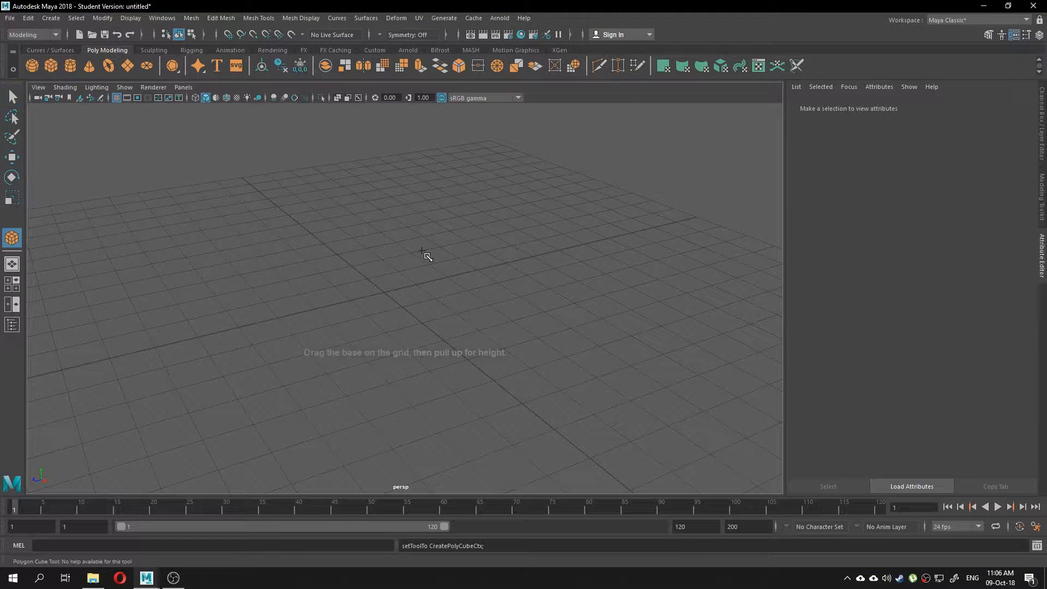
{"action": "left_click_drag", "start_coordinate": [336, 236], "coordinate": [368, 246], "text": "shift"}
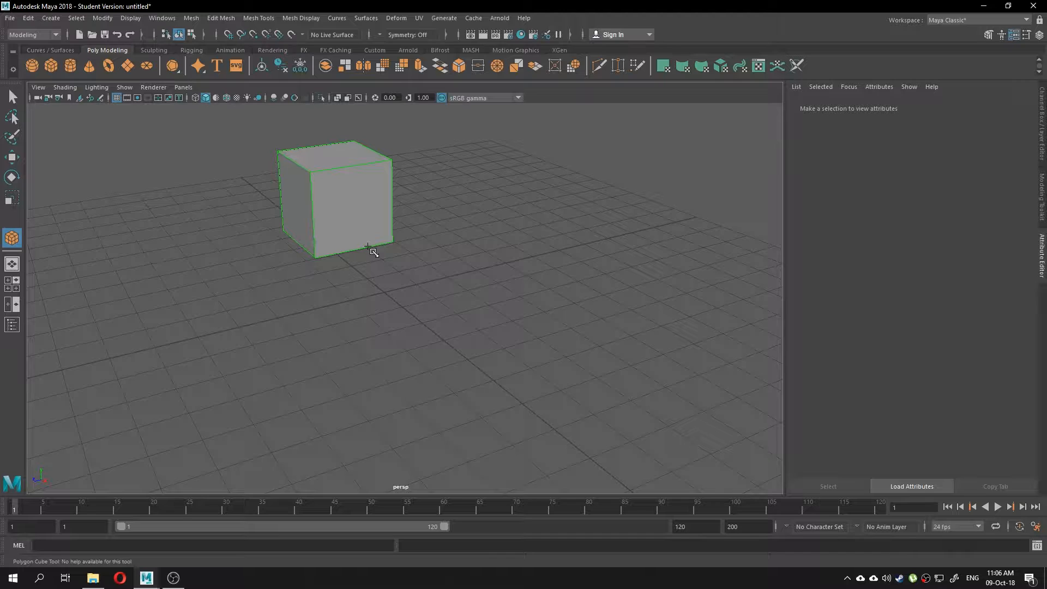
{"action": "left_click_drag", "start_coordinate": [368, 246], "coordinate": [368, 246], "text": "shift"}
{"action": "middle_click_drag", "start_coordinate": [472, 273], "coordinate": [527, 330], "text": "alt"}
{"action": "left_click", "coordinate": [290, 286]}
{"action": "left_click_drag", "start_coordinate": [256, 167], "coordinate": [544, 384]}
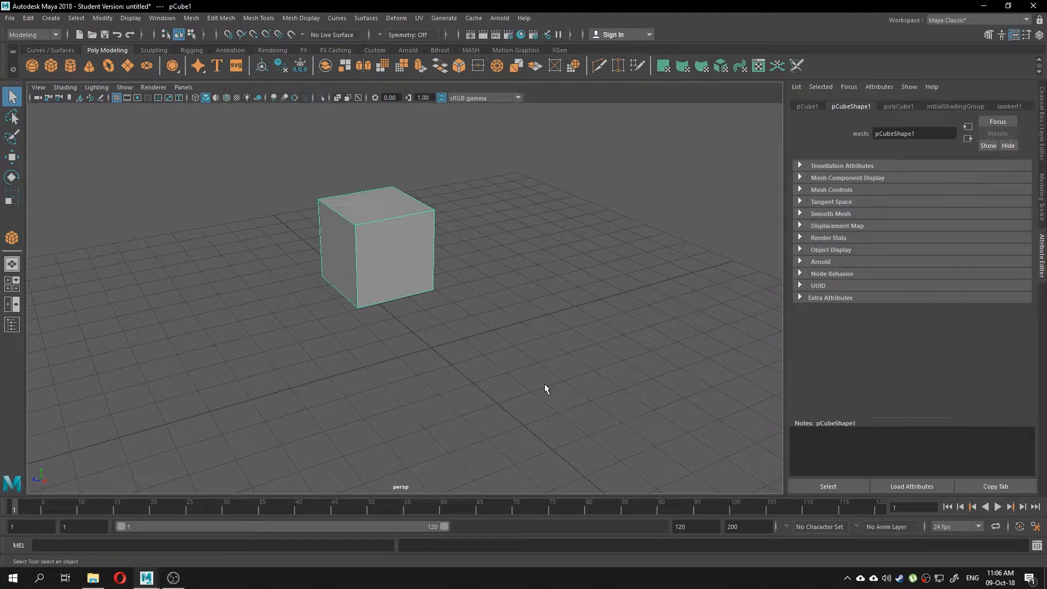
{"action": "key", "text": "Delete"}
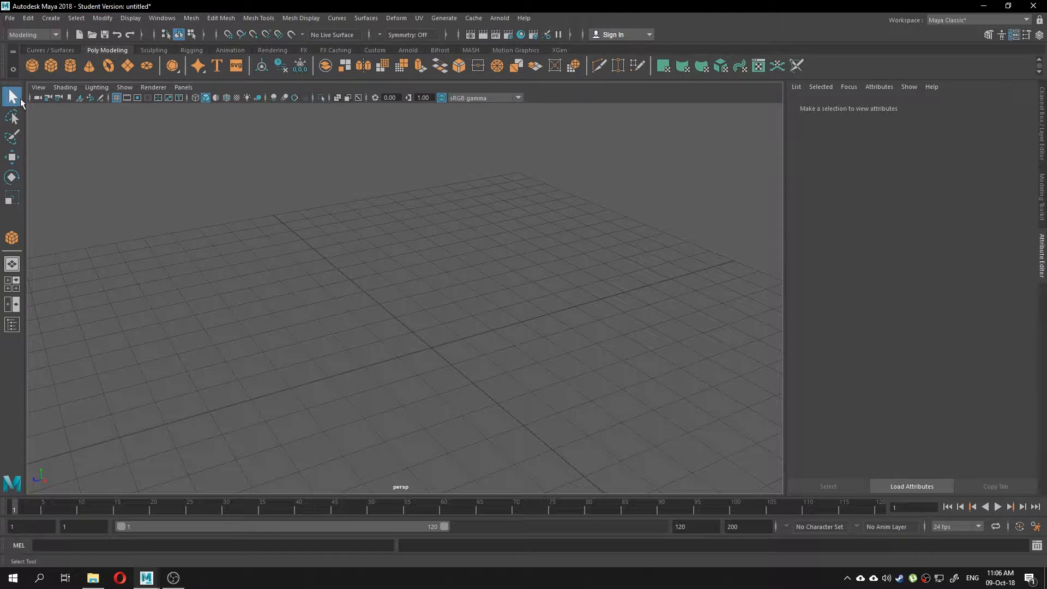
- Try the Move, Rotate and Scale tools in turn and return to the Select tool
{"action": "left_click_drag", "start_coordinate": [315, 278], "coordinate": [308, 339]}
{"action": "left_click_drag", "start_coordinate": [508, 257], "coordinate": [263, 191]}
{"action": "left_click", "coordinate": [11, 157]}
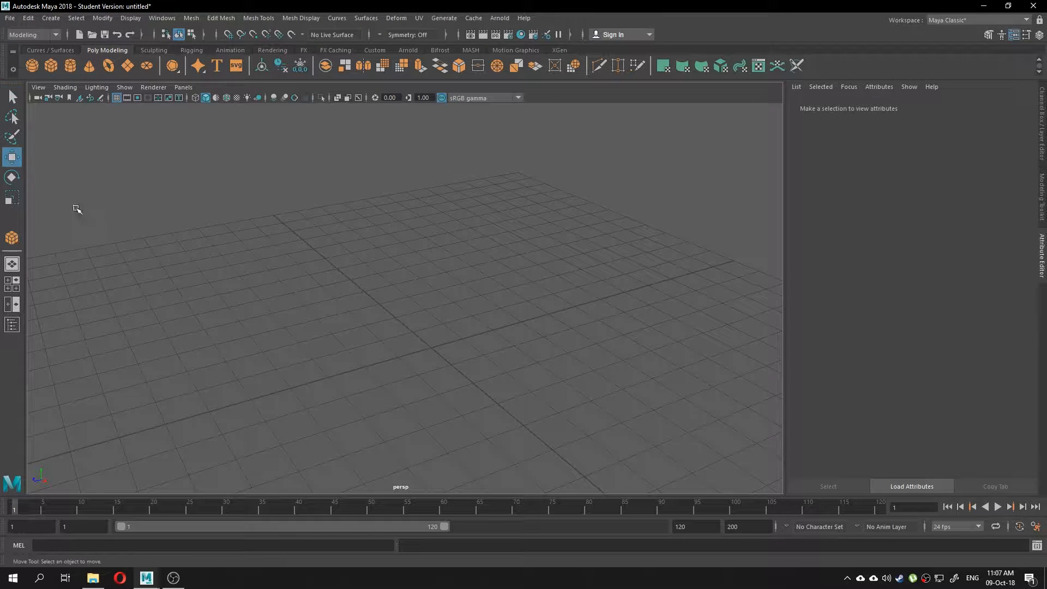
{"action": "left_click", "coordinate": [12, 177]}
{"action": "left_click", "coordinate": [13, 200]}
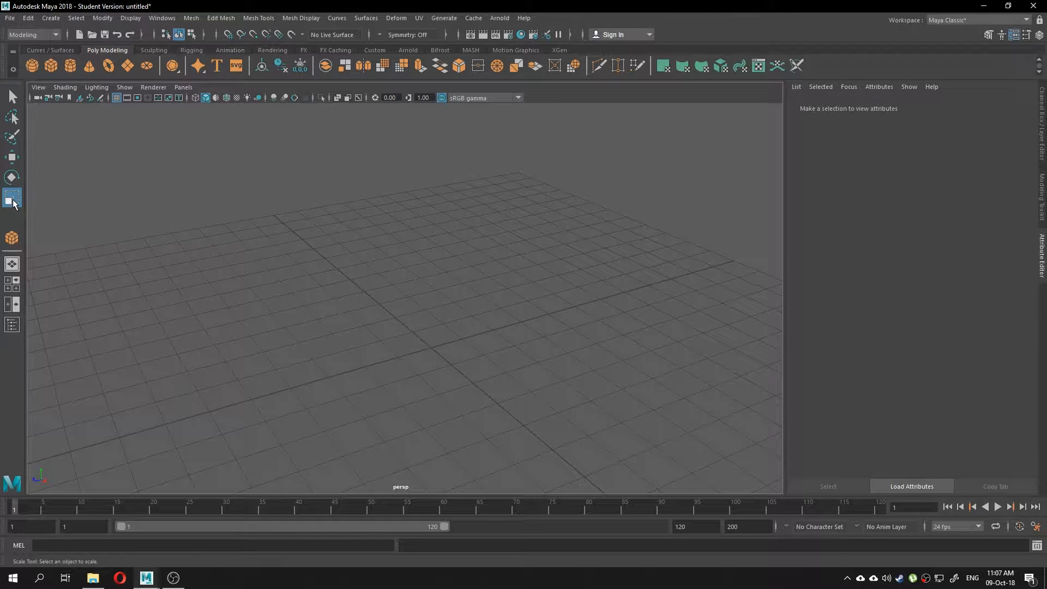
{"action": "left_click", "coordinate": [11, 97]}
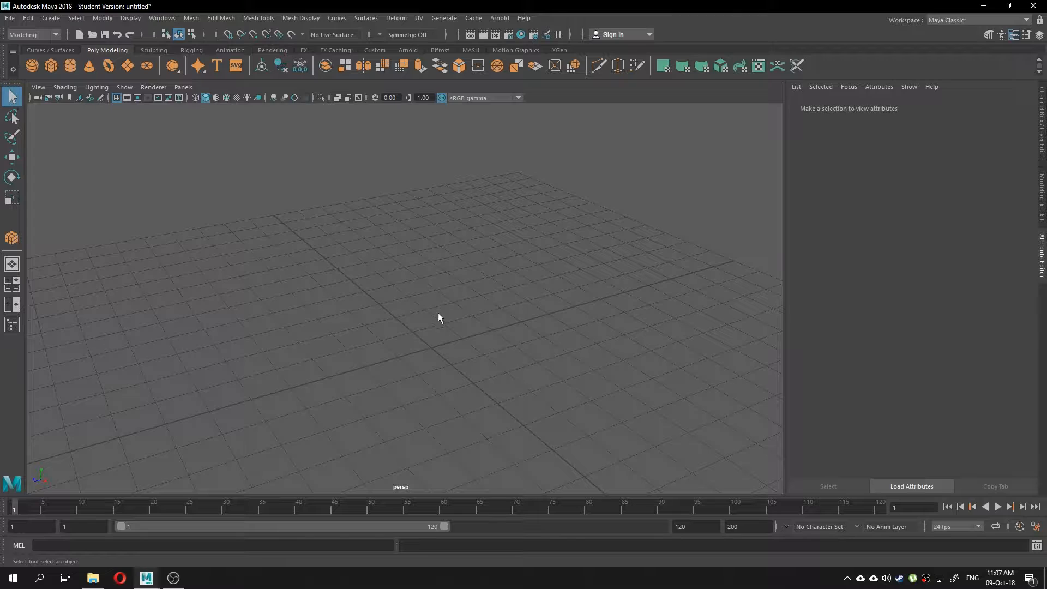
- Delete the polygon cube standing on the grid
{"action": "middle_click_drag", "start_coordinate": [472, 344], "coordinate": [431, 274], "text": "alt"}
{"action": "mouse_move", "coordinate": [451, 276]}
{"action": "left_mouse_down", "text": "alt"}
{"action": "mouse_move", "coordinate": [283, 253]}
{"action": "mouse_move", "coordinate": [267, 275]}
{"action": "mouse_move", "coordinate": [433, 278]}
{"action": "left_mouse_up", "text": "alt"}
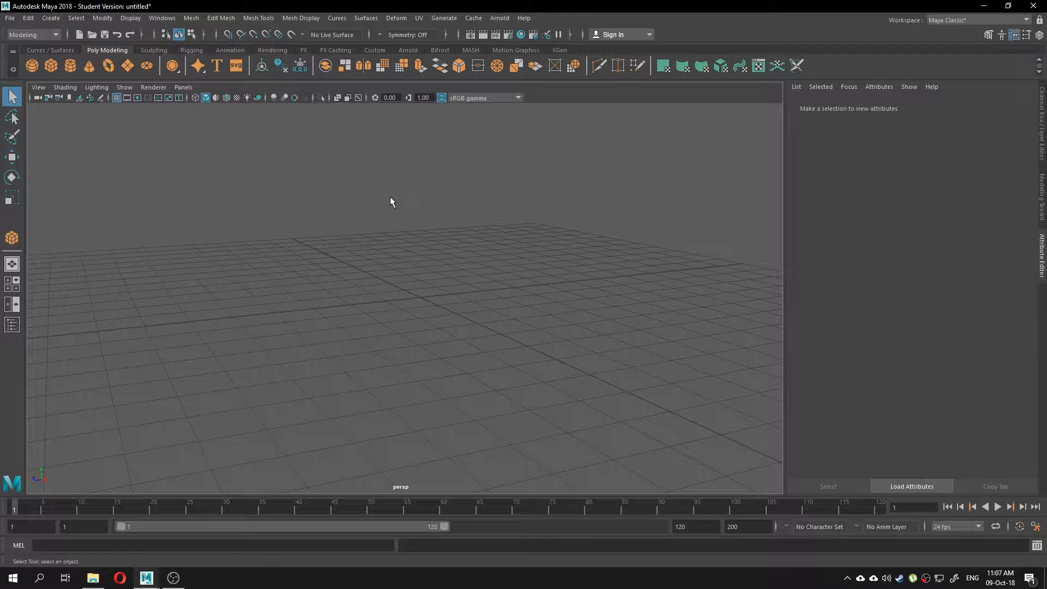
{"action": "right_click_drag", "start_coordinate": [407, 218], "coordinate": [377, 251], "text": "alt"}
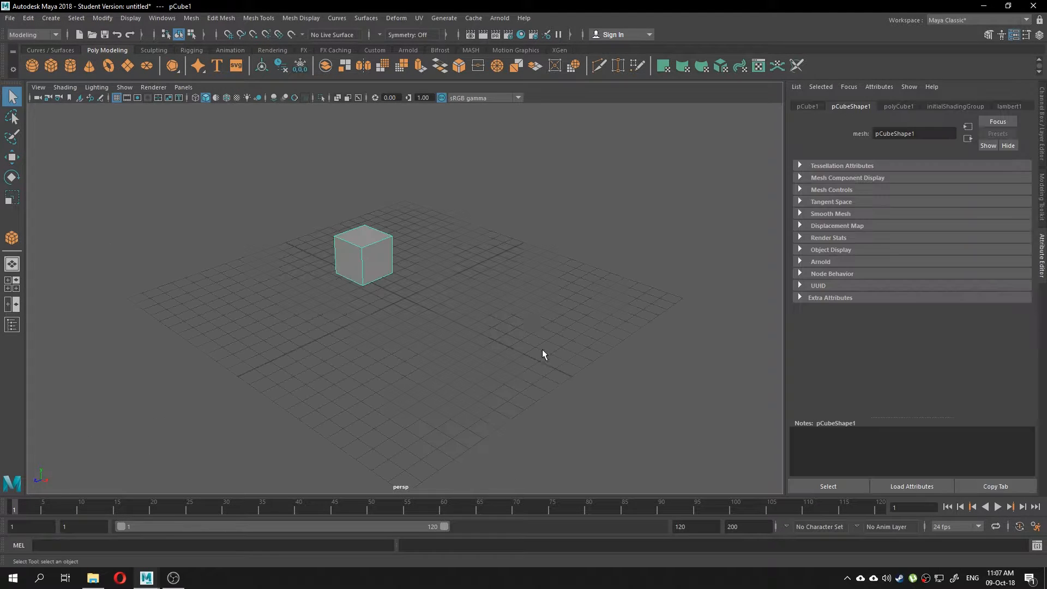
{"action": "key", "text": "Delete"}
- Reset the perspective camera to its default view
{"action": "scroll", "coordinate": [182, 216], "scroll_direction": "down", "scroll_amount": 18}
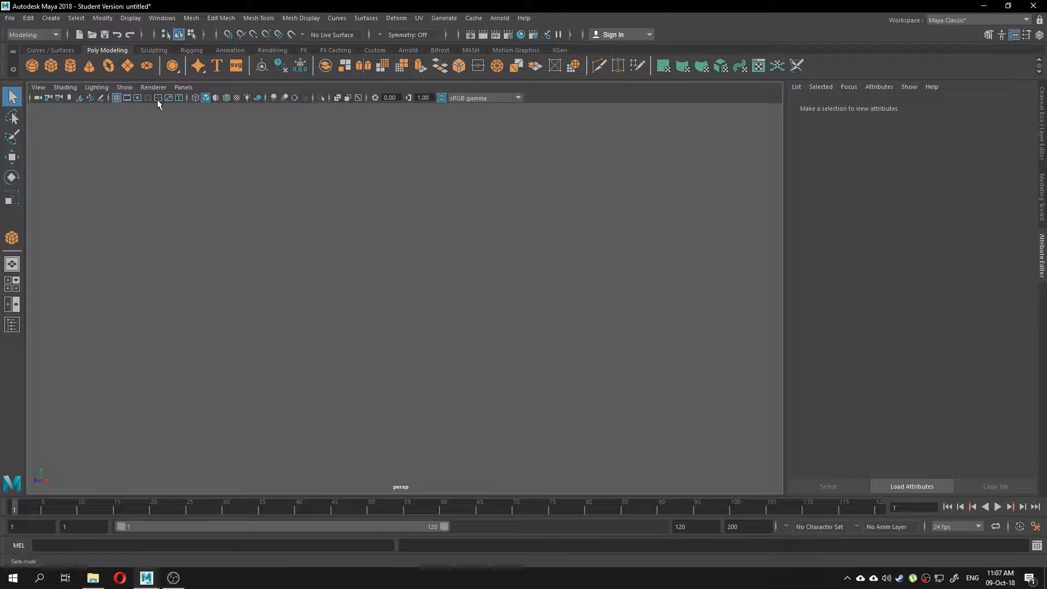
{"action": "left_click", "coordinate": [39, 87]}
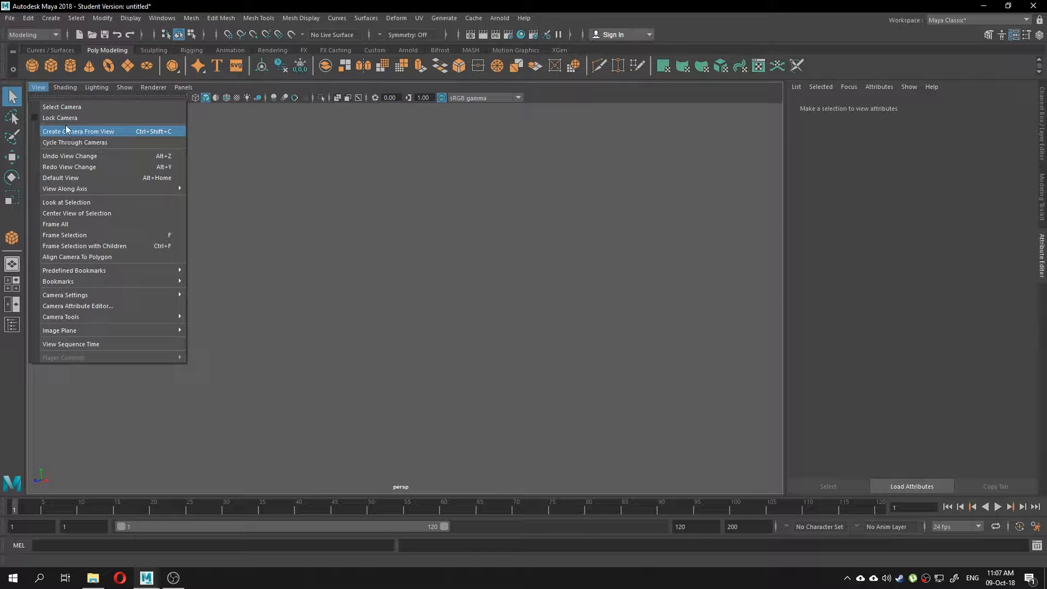
{"action": "left_click", "coordinate": [76, 182]}
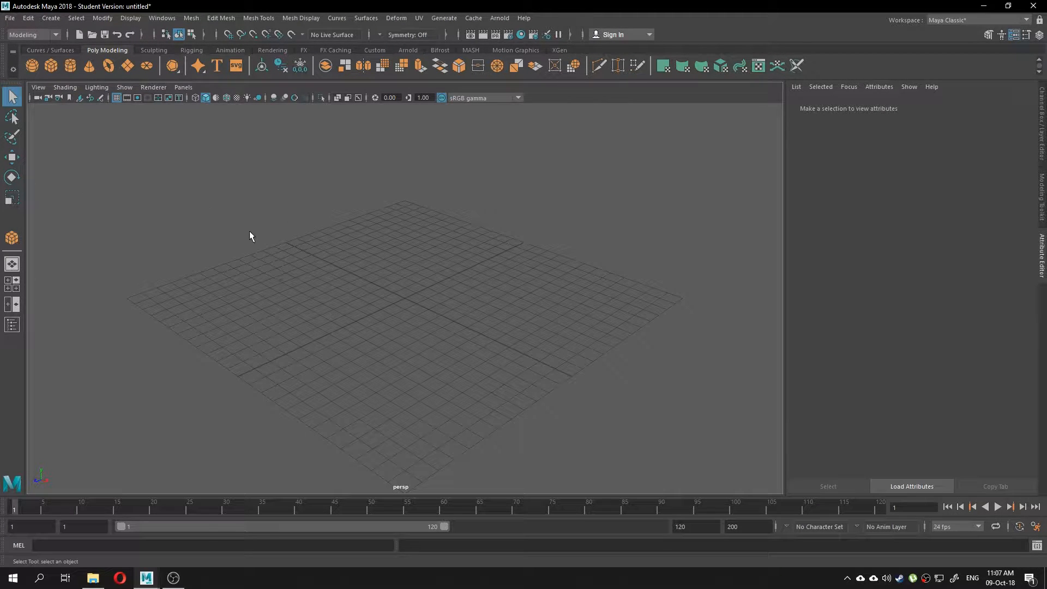
- Examine the empty grid from different angles and distances by orbiting, panning and zooming the perspective view
{"action": "left_click_drag", "start_coordinate": [442, 312], "coordinate": [392, 292], "text": "alt"}
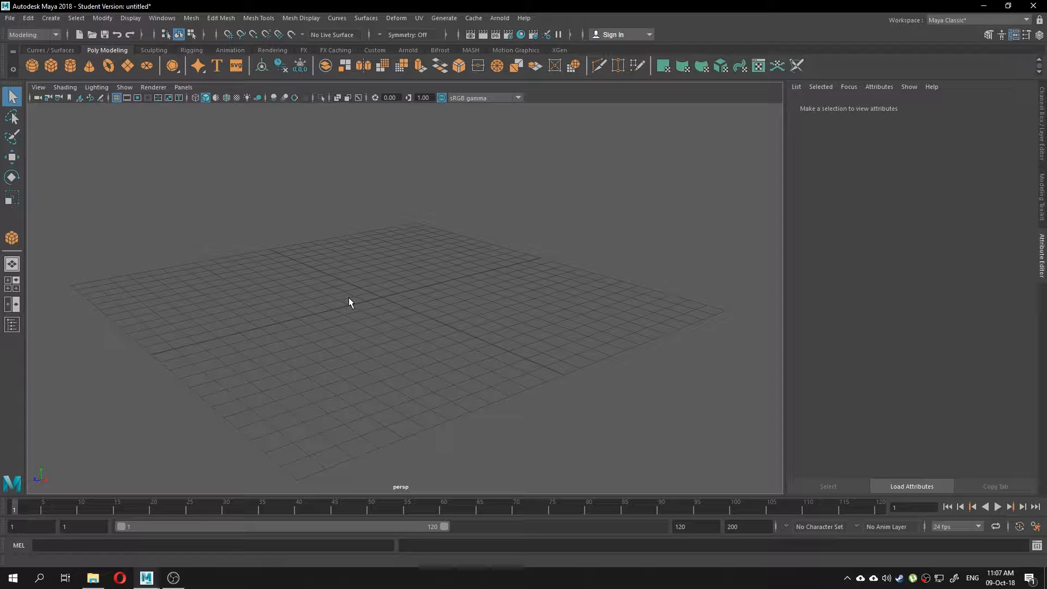
{"action": "middle_click_drag", "start_coordinate": [349, 297], "coordinate": [360, 294], "text": "alt"}
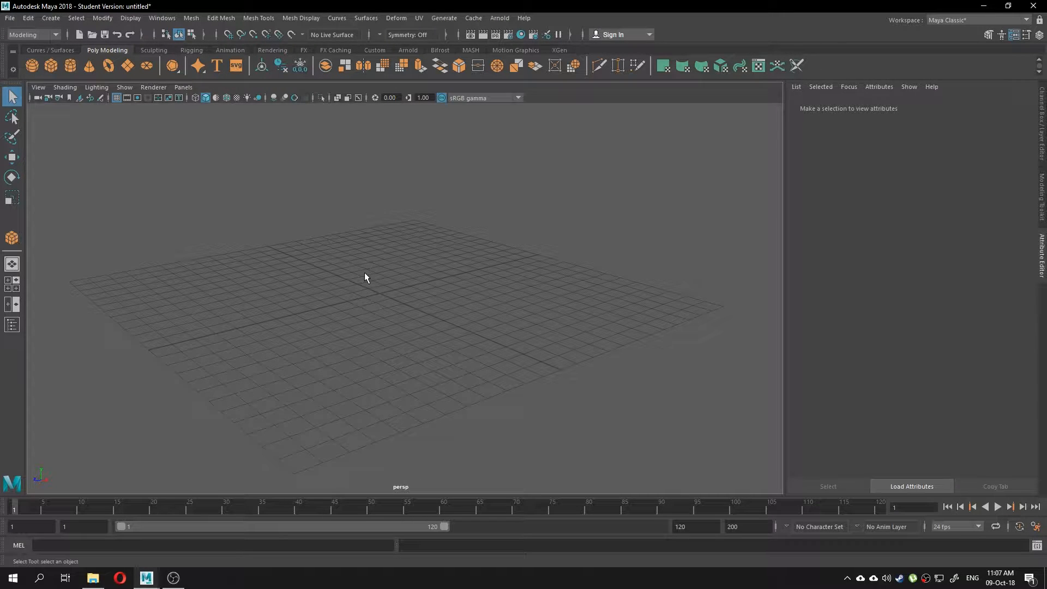
{"action": "middle_click_drag", "start_coordinate": [364, 273], "coordinate": [386, 268], "text": "alt"}
{"action": "left_click_drag", "start_coordinate": [385, 266], "coordinate": [374, 249], "text": "alt"}
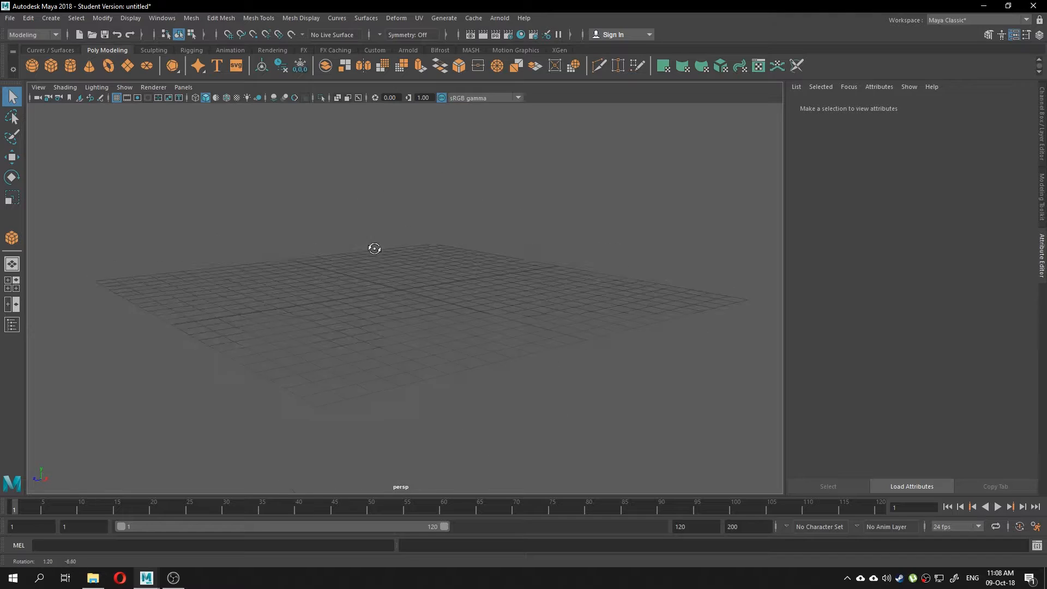
{"action": "right_click_drag", "start_coordinate": [257, 250], "coordinate": [334, 289], "text": "alt"}
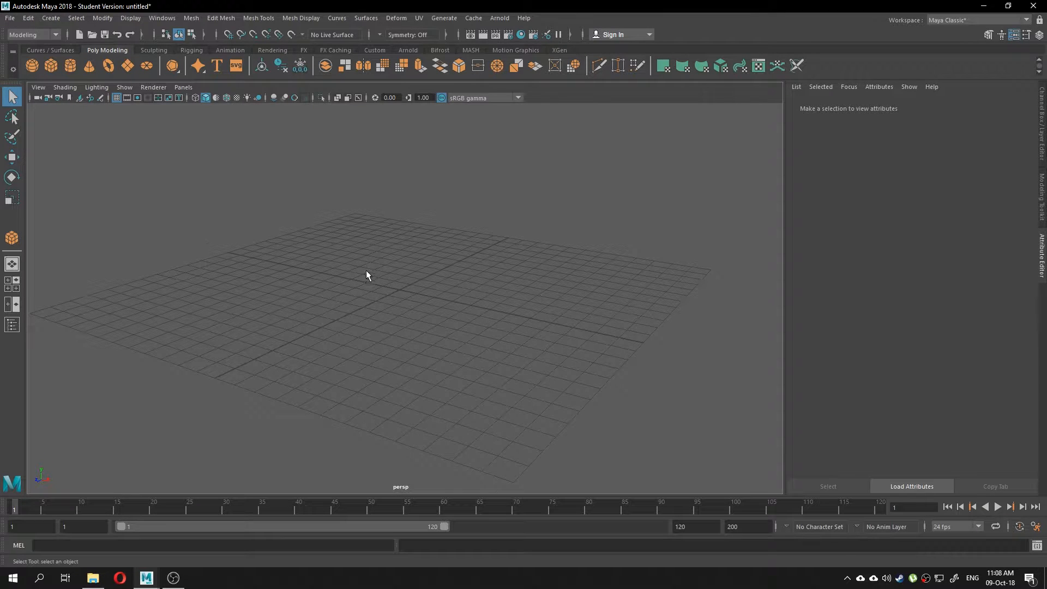
{"action": "scroll", "coordinate": [364, 262], "scroll_direction": "up", "scroll_amount": 6}
{"action": "scroll", "coordinate": [361, 243], "scroll_direction": "down", "scroll_amount": 2}
{"action": "scroll", "coordinate": [357, 237], "scroll_direction": "down", "scroll_amount": 7}
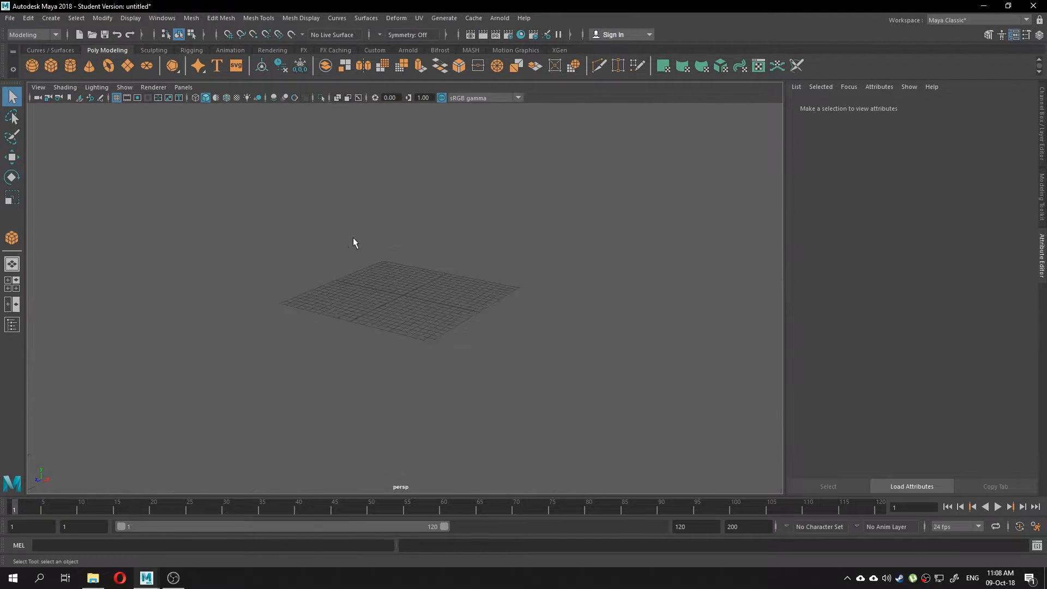
{"action": "scroll", "coordinate": [382, 237], "scroll_direction": "up", "scroll_amount": 8}
{"action": "right_click_drag", "start_coordinate": [360, 198], "coordinate": [451, 222], "text": "alt"}
{"action": "middle_click_drag", "start_coordinate": [452, 223], "coordinate": [459, 282], "text": "alt"}
{"action": "scroll", "coordinate": [449, 283], "scroll_direction": "down", "scroll_amount": 5}
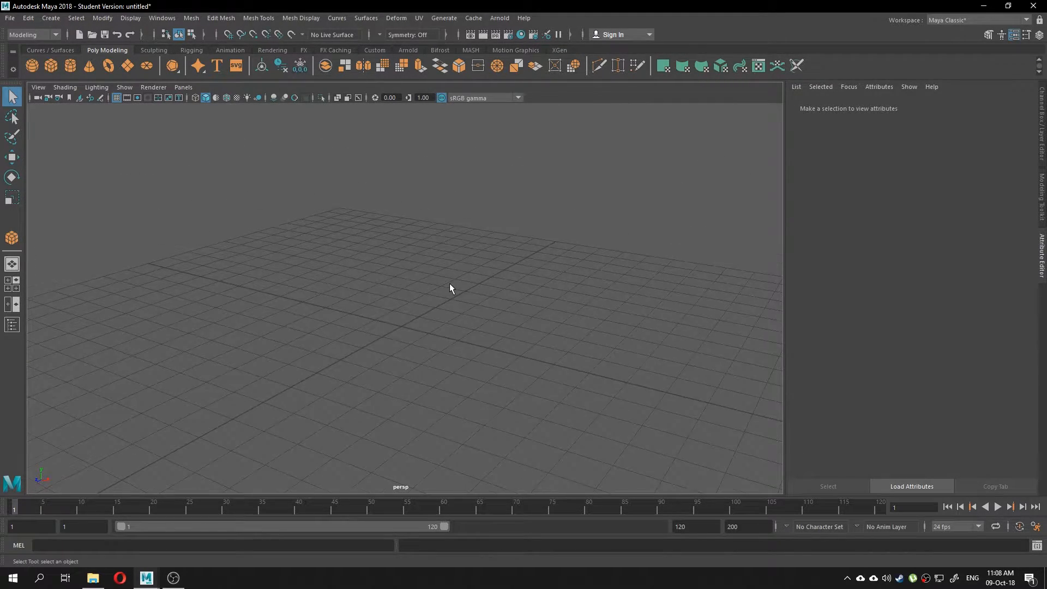
{"action": "scroll", "coordinate": [449, 283], "scroll_direction": "up", "scroll_amount": 3}
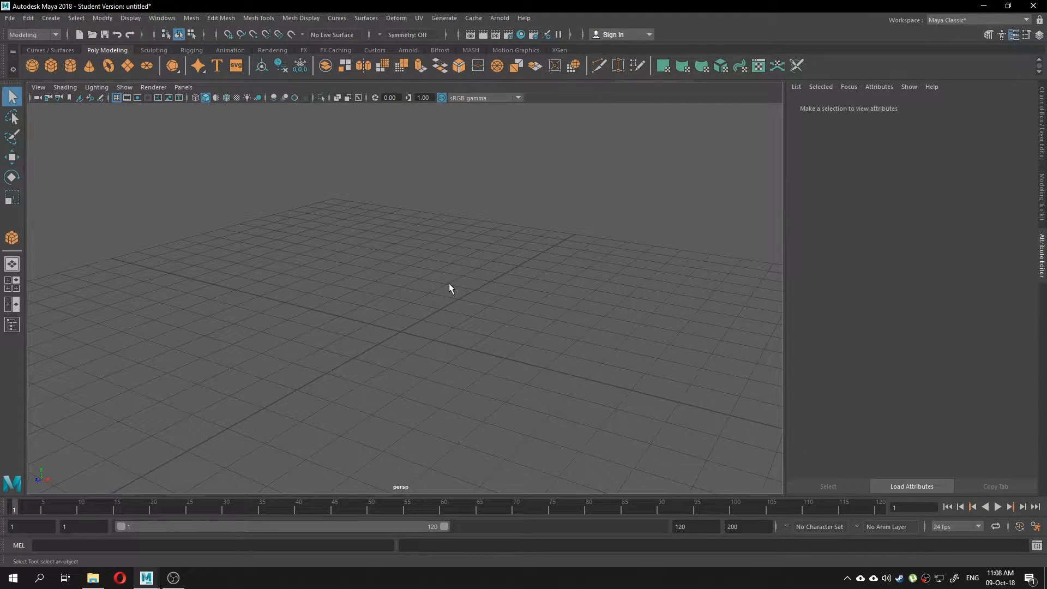
- Create a freehand polygon cube standing on the grid beside the origin and view it from a lower front angle
{"action": "left_click", "coordinate": [50, 65]}
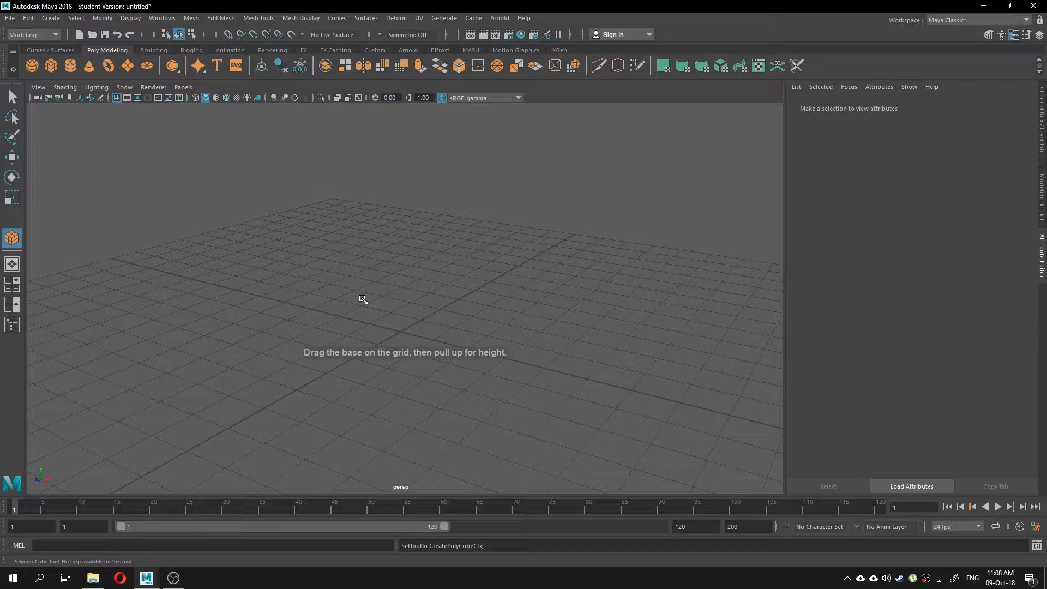
{"action": "left_click_drag", "start_coordinate": [357, 291], "coordinate": [394, 315], "text": "ctrl+shift"}
{"action": "middle_click_drag", "start_coordinate": [251, 234], "coordinate": [245, 292], "text": "alt"}
{"action": "left_click", "coordinate": [250, 299]}
{"action": "left_click_drag", "start_coordinate": [245, 292], "coordinate": [451, 324], "text": "alt"}
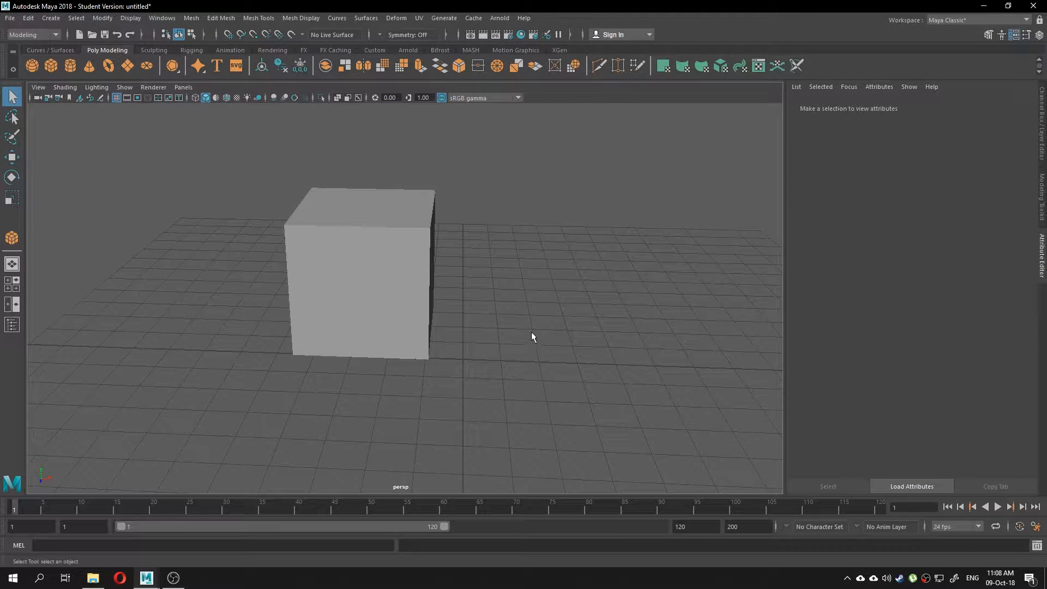
{"action": "left_click_drag", "start_coordinate": [526, 341], "coordinate": [478, 312], "text": "alt"}
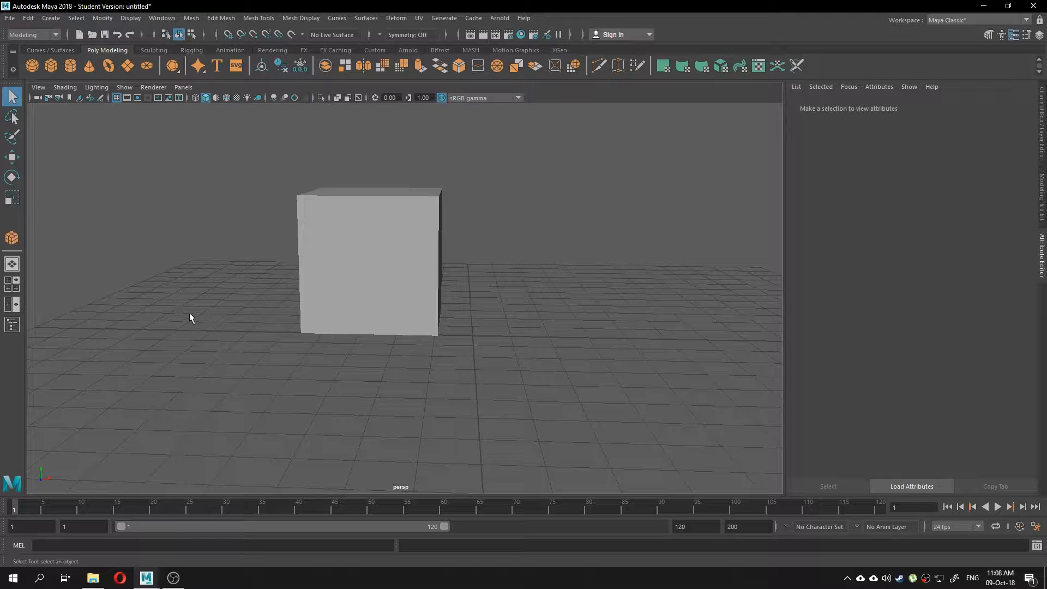
- Switch repeatedly between the four-view layout and the single perspective view, ending in the perspective view
{"action": "key", "text": "space"}
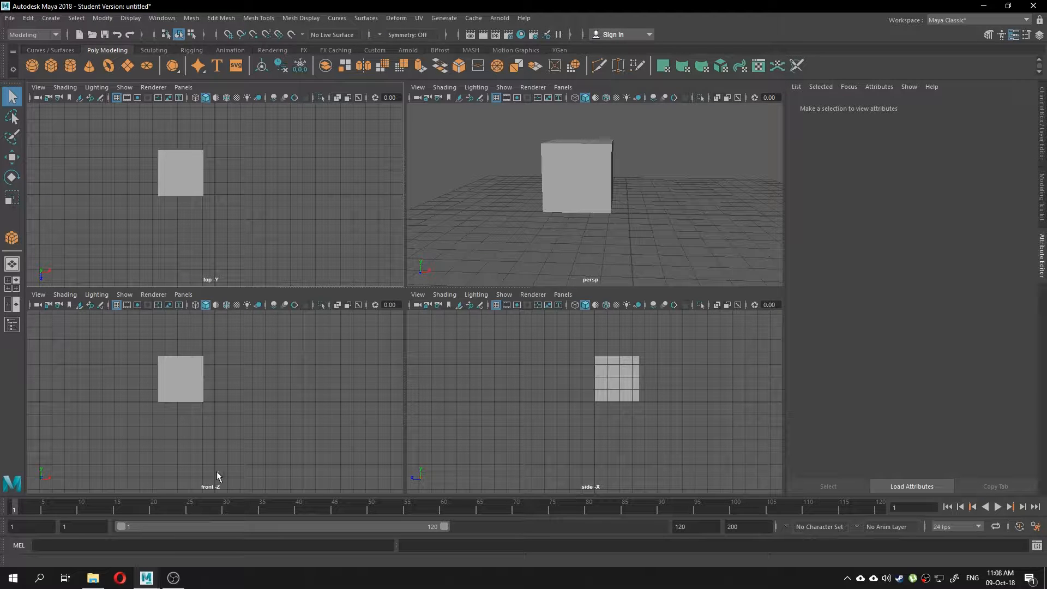
{"action": "key", "text": "space"}
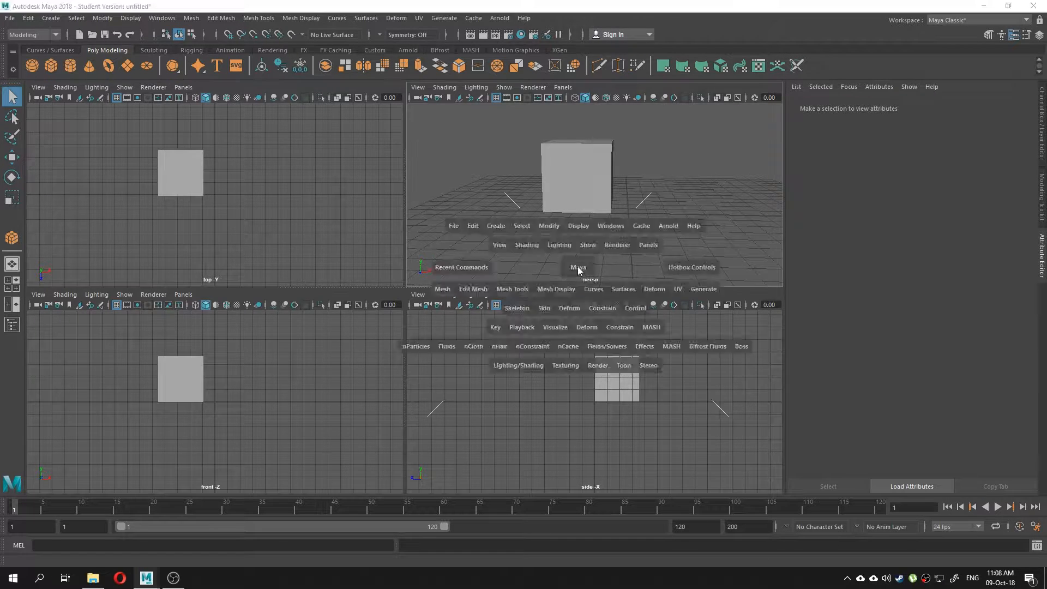
{"action": "key", "text": "space"}
{"action": "key", "text": "space"}
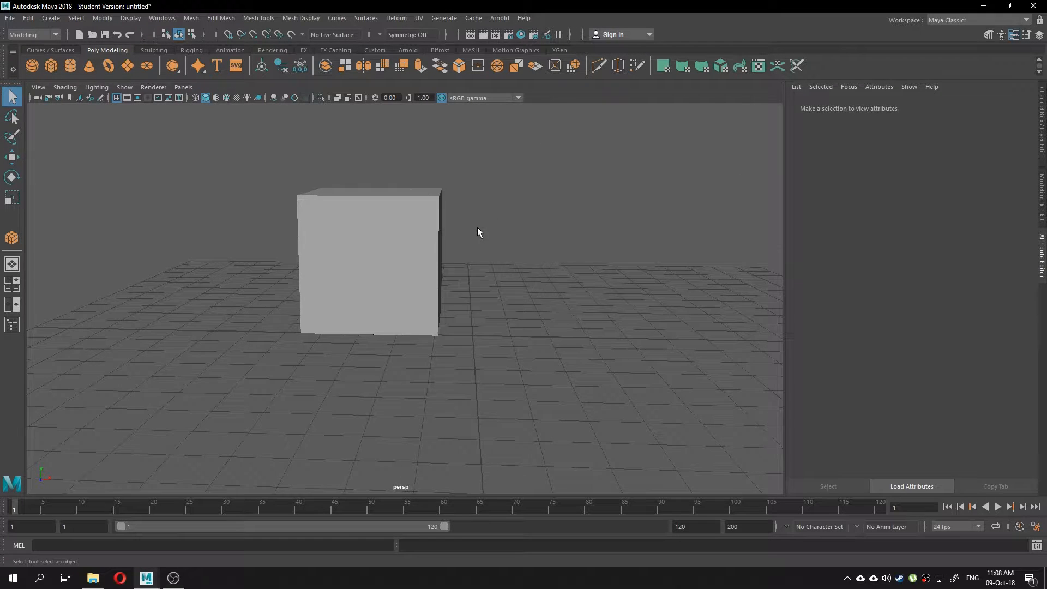
{"action": "key", "text": "space"}
{"action": "key", "text": "space"}
{"action": "key", "text": "space"}
{"action": "key", "text": "space"}
{"action": "key", "text": "space"}
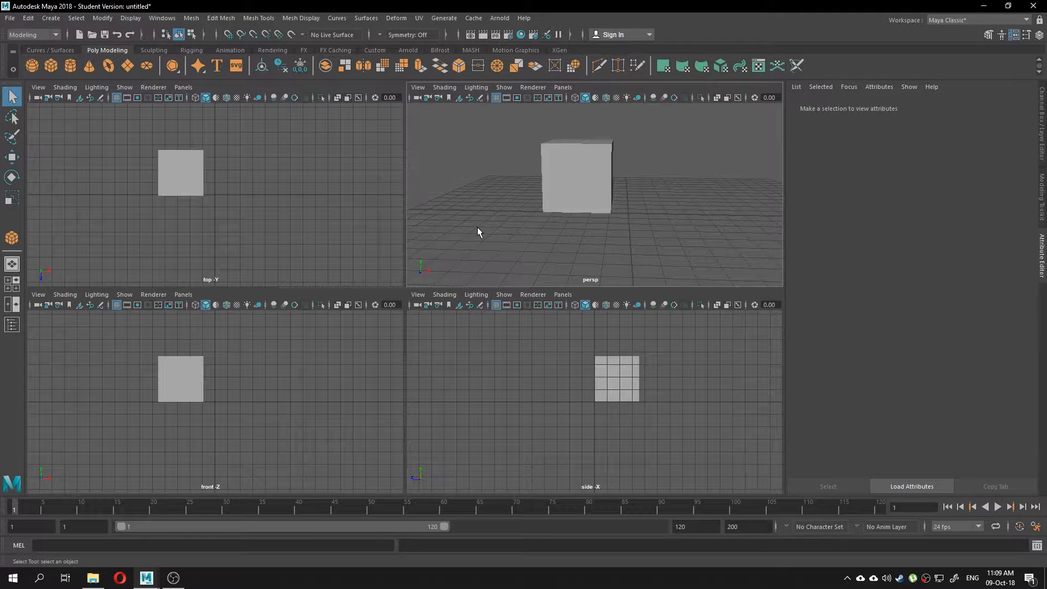
{"action": "key", "text": "space"}
{"action": "key", "text": "space"}
{"action": "key", "text": "space"}
{"action": "key", "text": "space"}
{"action": "key", "text": "space"}
{"action": "key", "text": "space"}
{"action": "key", "text": "space"}
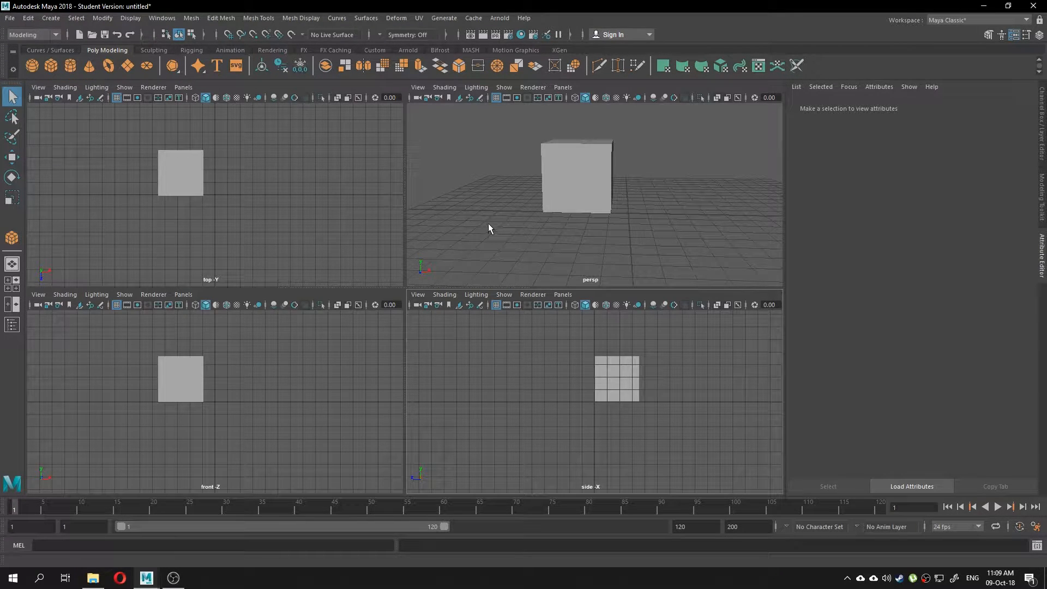
{"action": "key", "text": "space"}
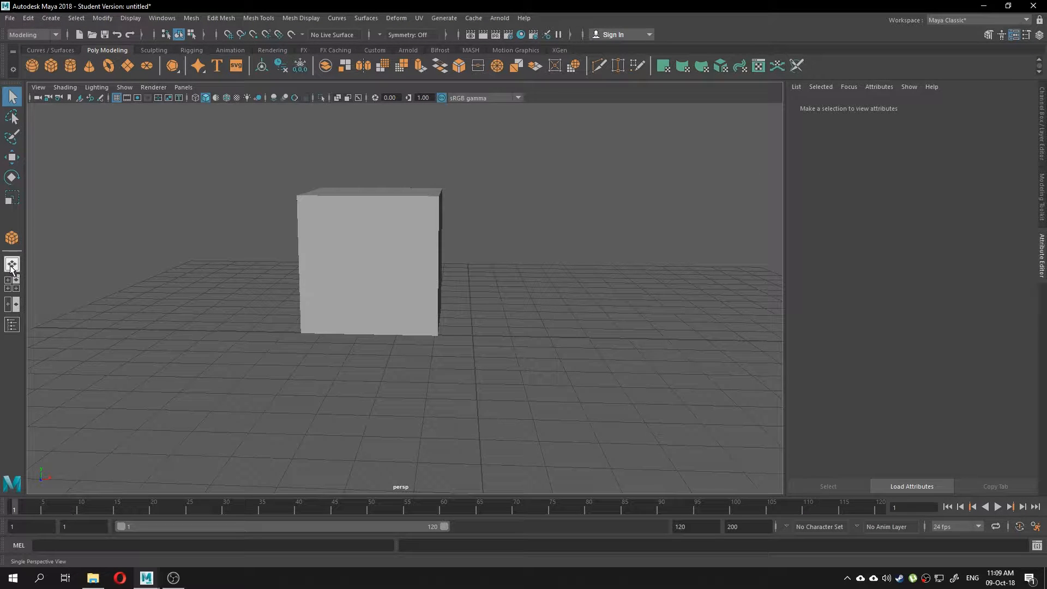
- Try the four-view and front/perspective layouts, show and hide the Outliner, and return to the single perspective view
{"action": "left_click", "coordinate": [12, 288]}
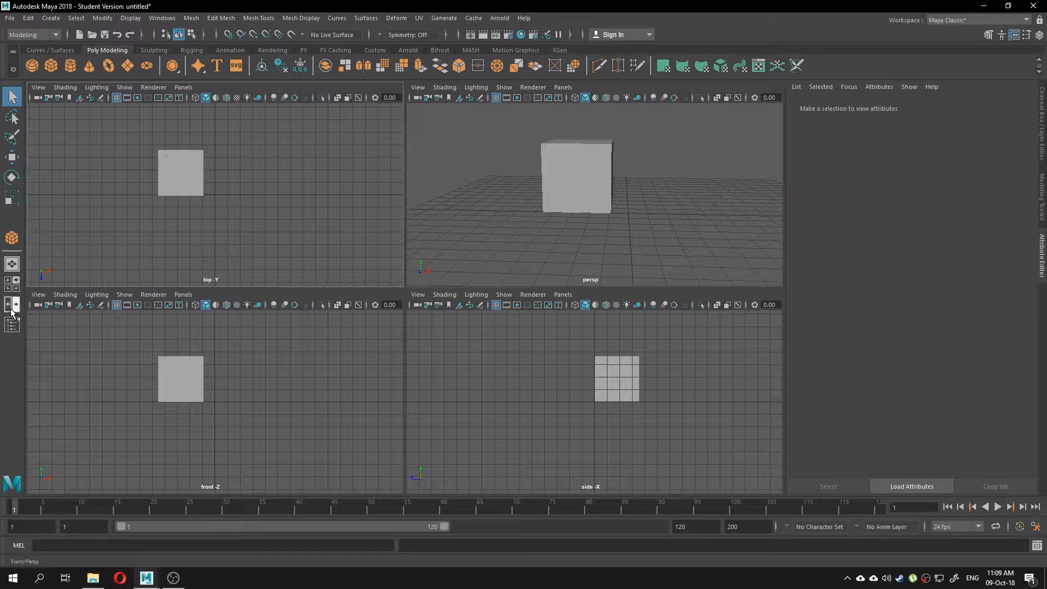
{"action": "left_click", "coordinate": [12, 309]}
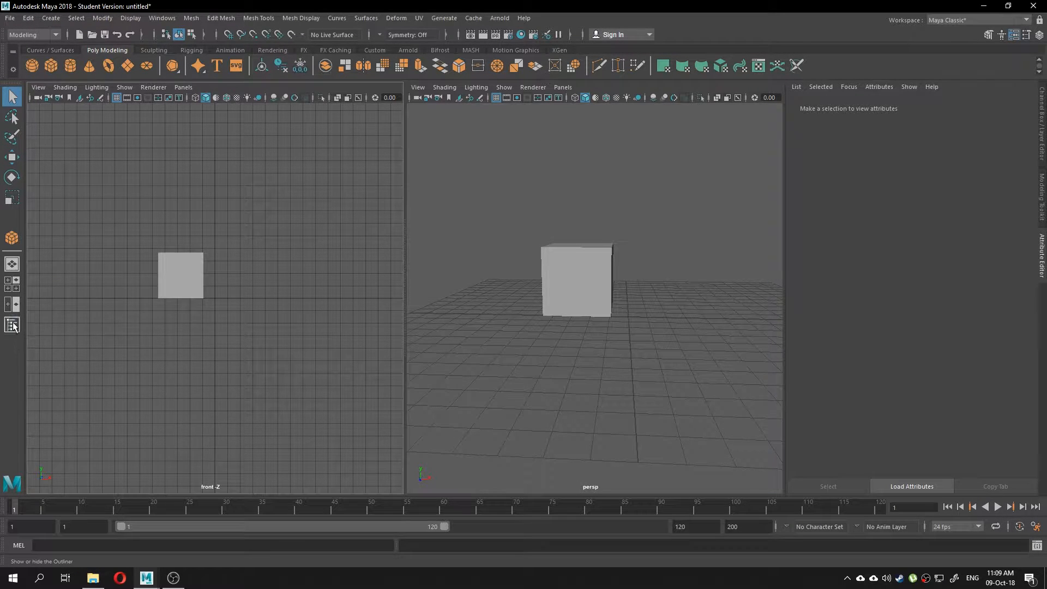
{"action": "left_click", "coordinate": [12, 325]}
{"action": "left_click", "coordinate": [12, 325]}
{"action": "left_click", "coordinate": [12, 263]}
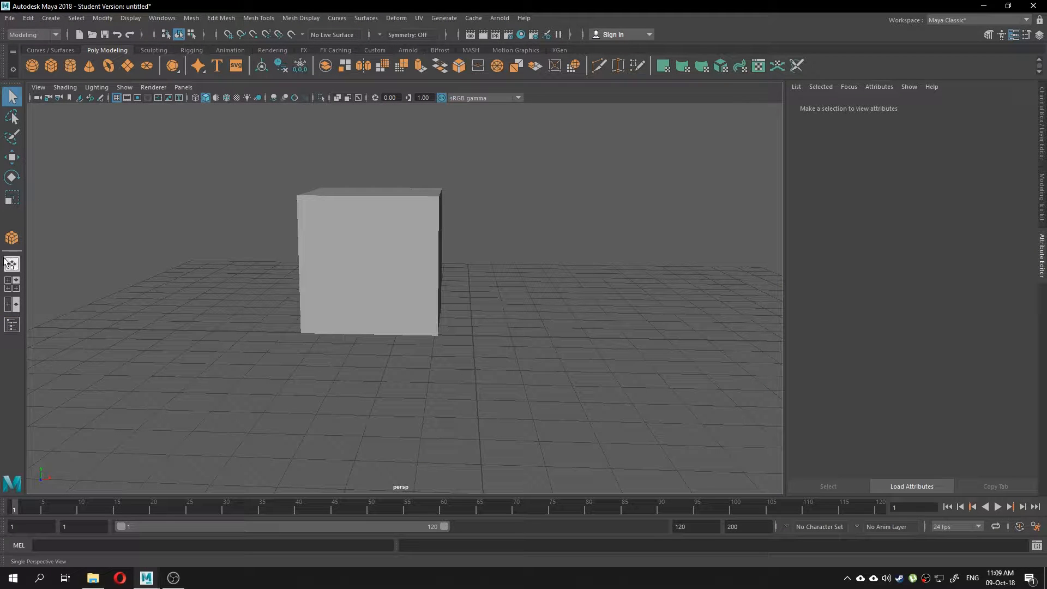
- Examine the cube from different angles in the perspective view, selecting and deselecting it
{"action": "left_click_drag", "start_coordinate": [185, 230], "coordinate": [437, 264], "text": "alt"}
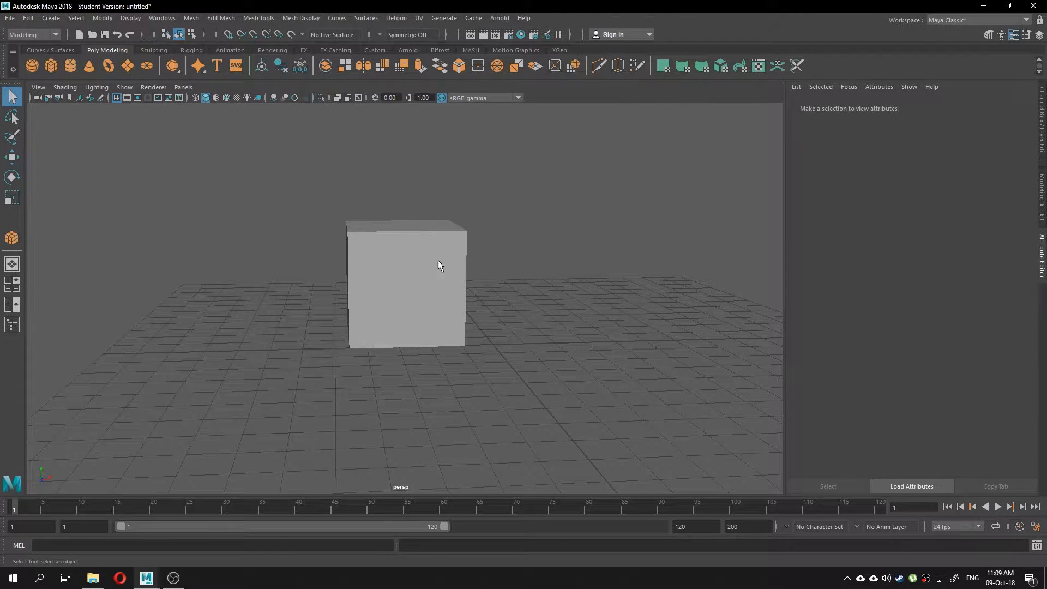
{"action": "left_click", "coordinate": [411, 263]}
{"action": "middle_click_drag", "start_coordinate": [411, 263], "coordinate": [570, 279], "text": "alt"}
{"action": "scroll", "coordinate": [541, 294], "scroll_direction": "up", "scroll_amount": 2}
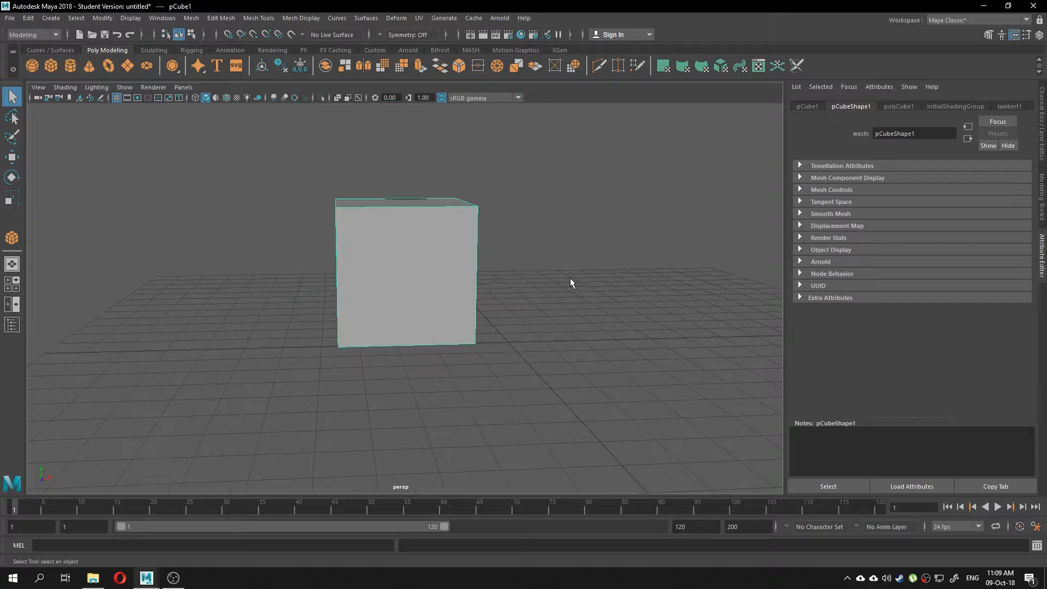
{"action": "left_click", "coordinate": [299, 300]}
{"action": "left_click_drag", "start_coordinate": [358, 303], "coordinate": [344, 308], "text": "alt"}
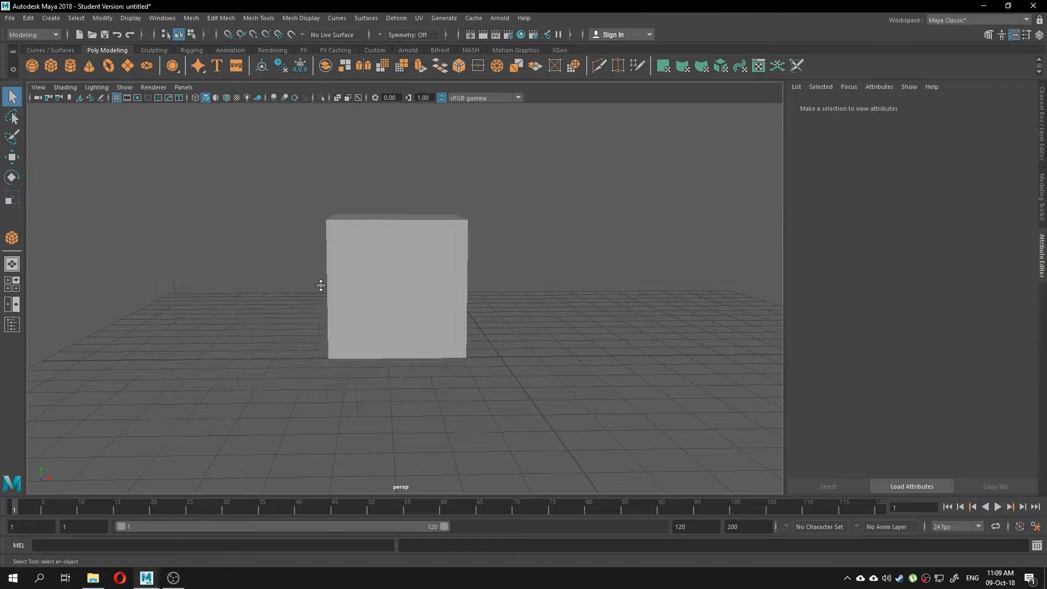
- Show all four views and open the image plane import for the top view
{"action": "key", "text": "space"}
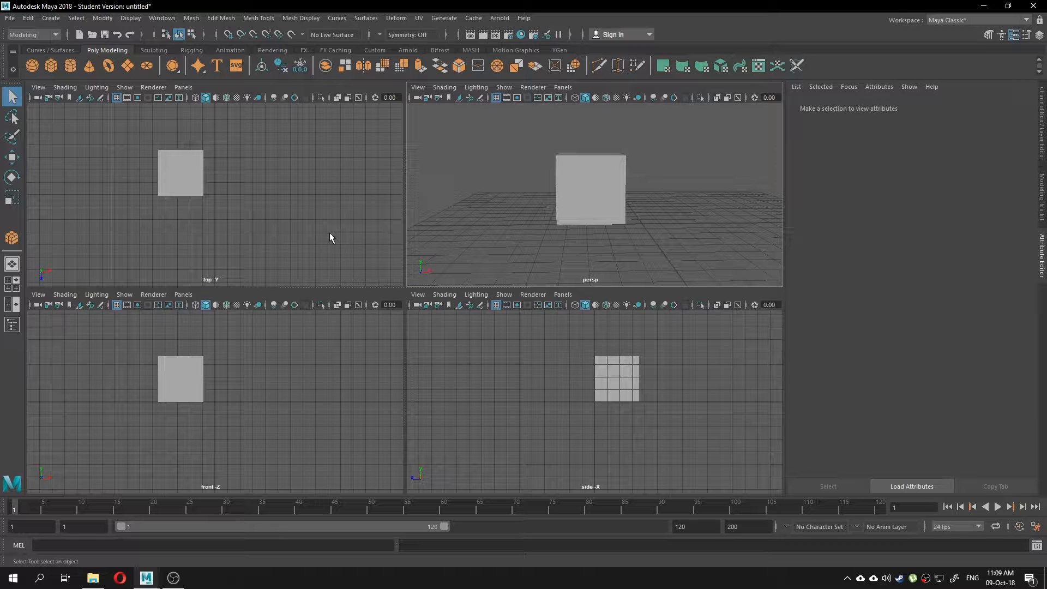
{"action": "left_click", "coordinate": [269, 220]}
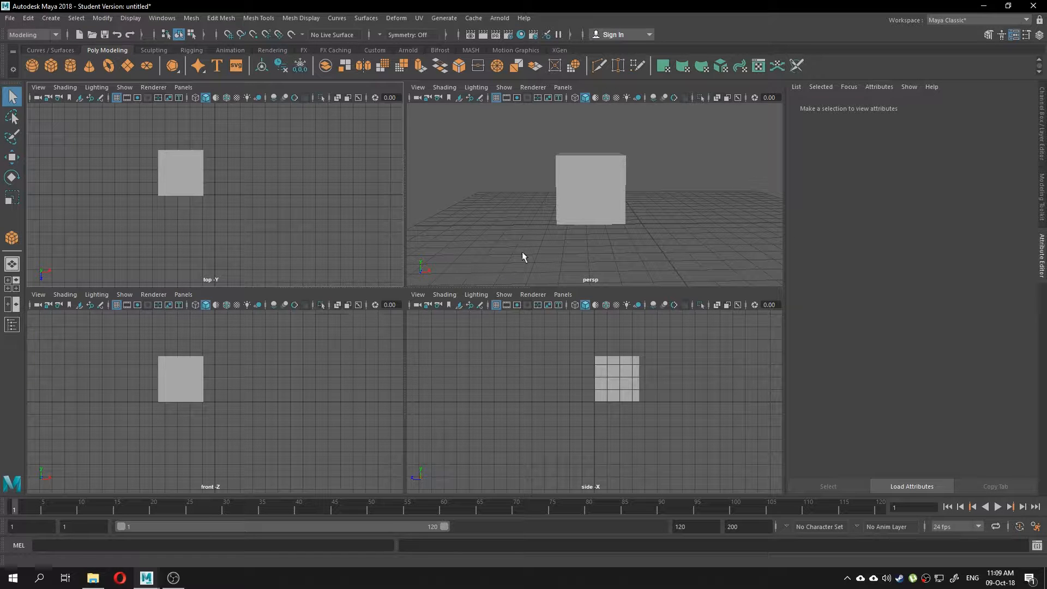
{"action": "left_click", "coordinate": [37, 89]}
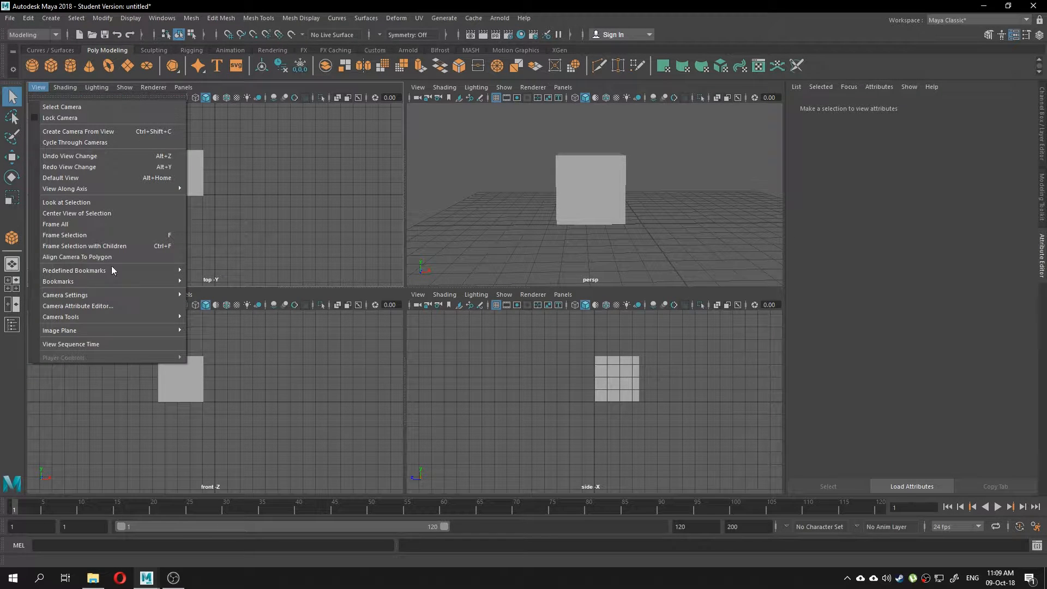
{"action": "mouse_move", "coordinate": [105, 329]}
{"action": "left_click", "coordinate": [224, 341]}
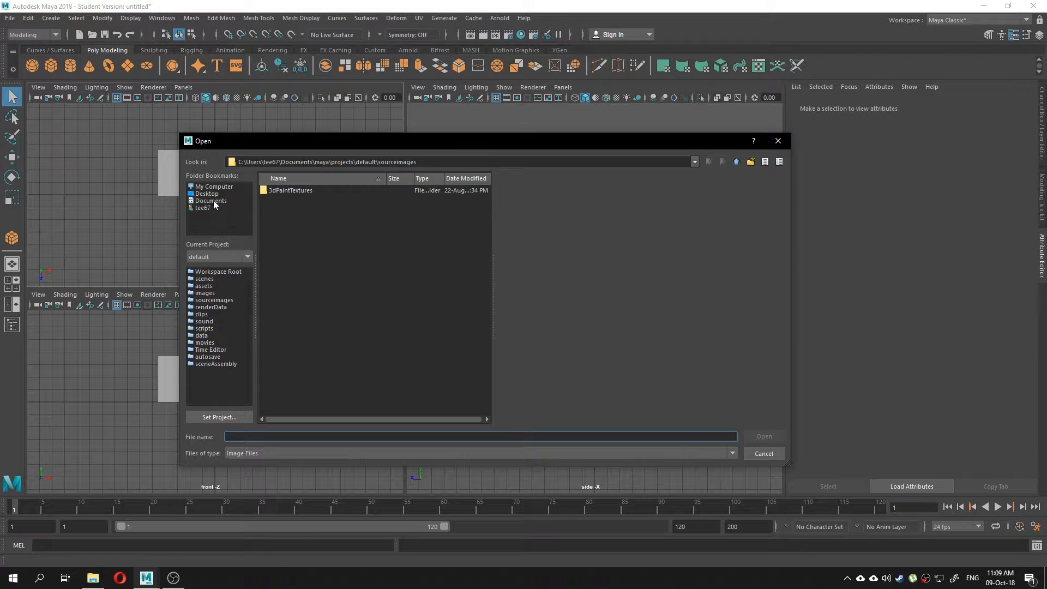
- Load Top.png from the Image Ref folder inside ICM218 wk7 of the ICM218 Intro to 3D class folder as the top view's image plane
{"action": "left_click", "coordinate": [212, 195]}
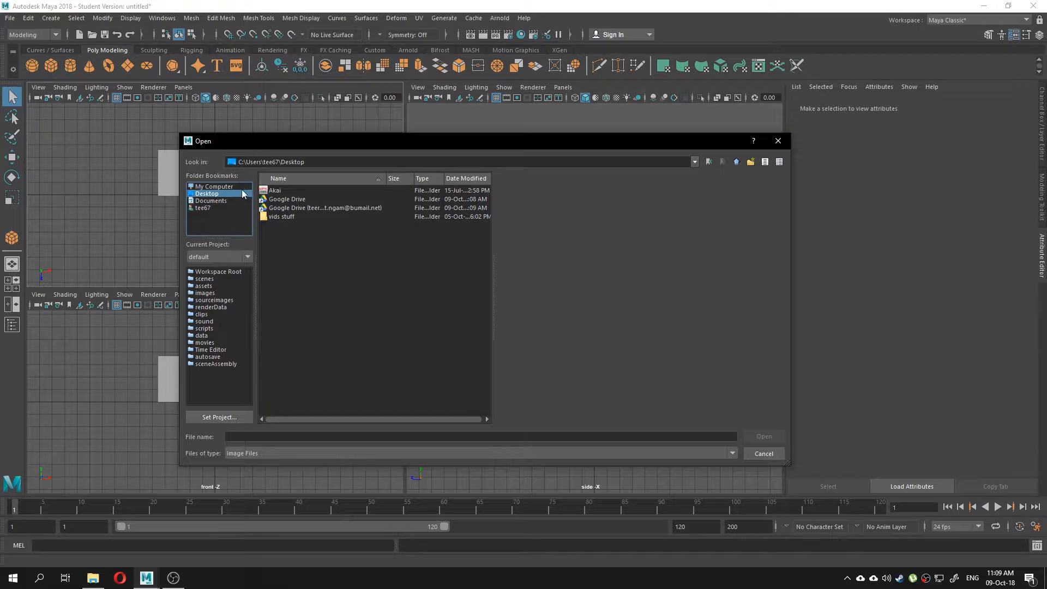
{"action": "left_click", "coordinate": [290, 200]}
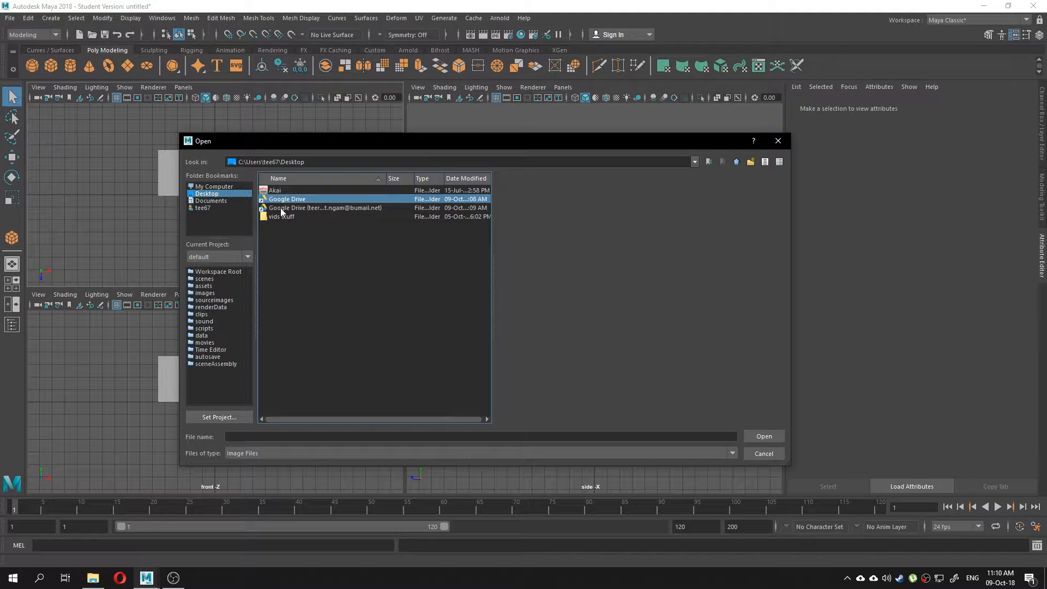
{"action": "double_click", "coordinate": [280, 208]}
{"action": "double_click", "coordinate": [296, 199]}
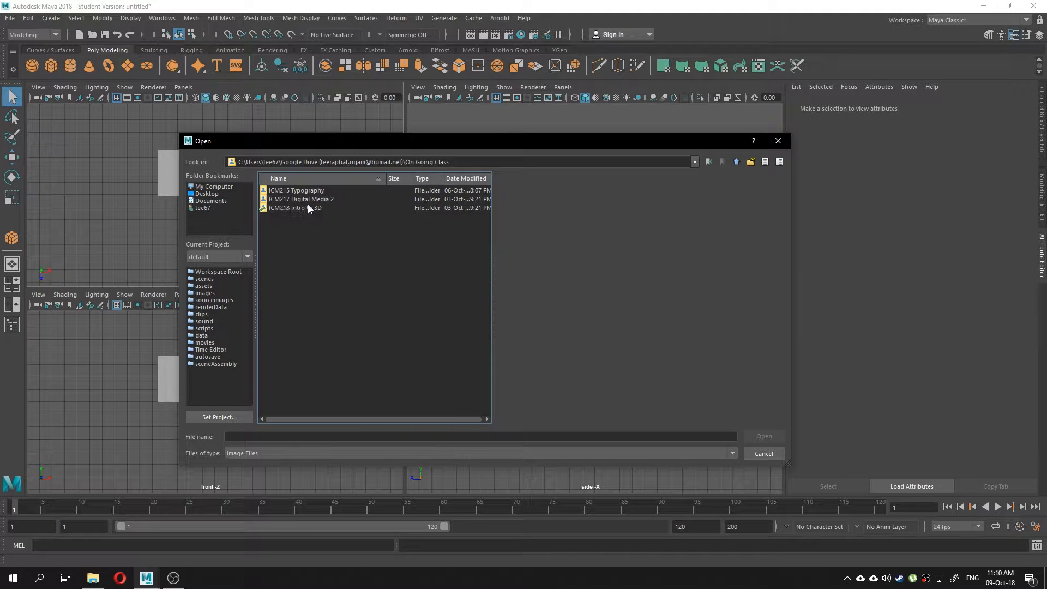
{"action": "double_click", "coordinate": [303, 208]}
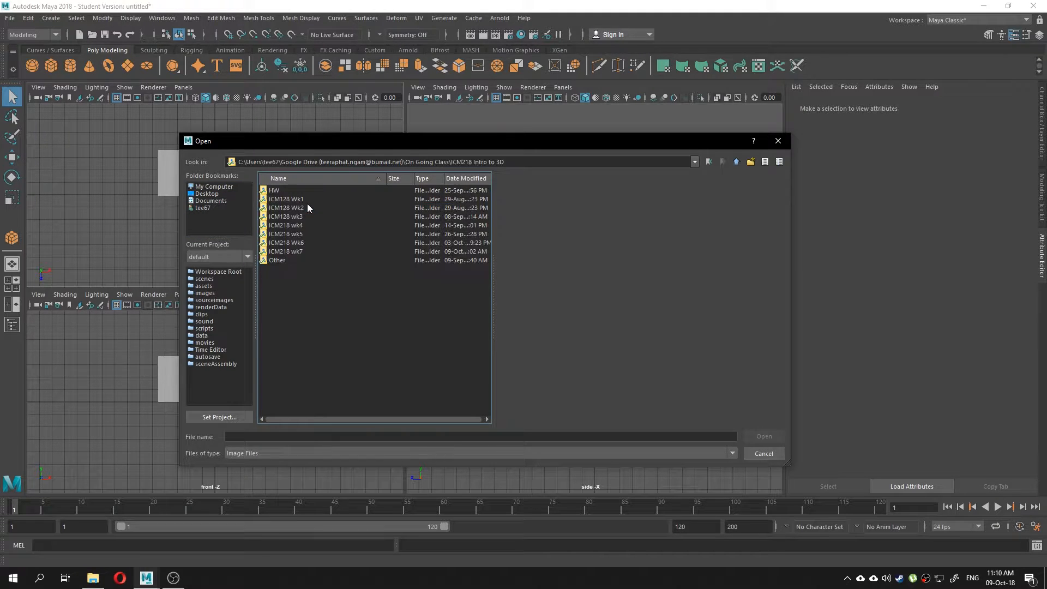
{"action": "double_click", "coordinate": [287, 252]}
{"action": "double_click", "coordinate": [281, 216]}
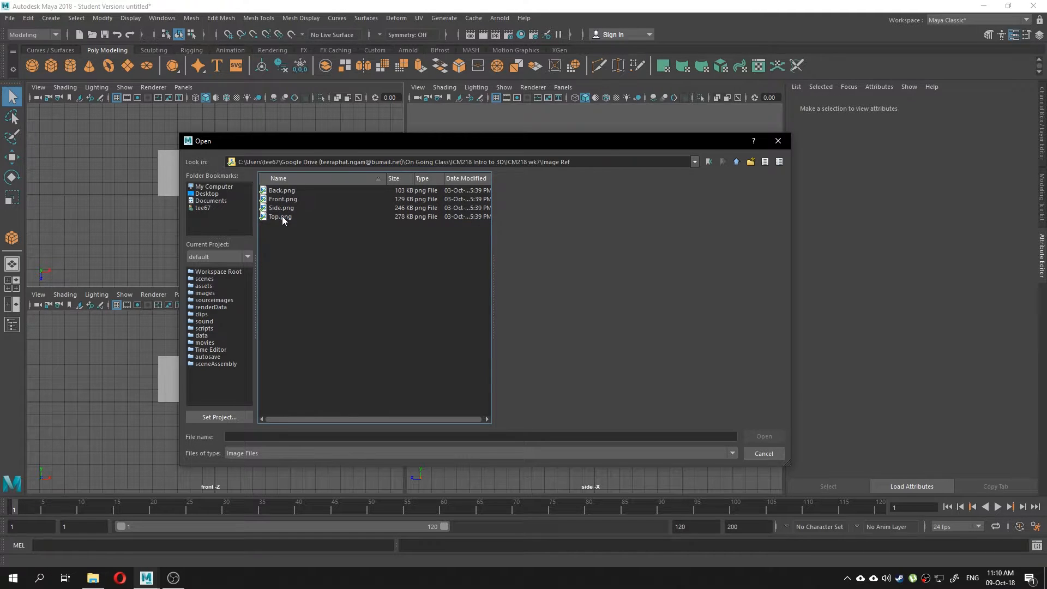
{"action": "left_click_drag", "start_coordinate": [361, 144], "coordinate": [675, 119]}
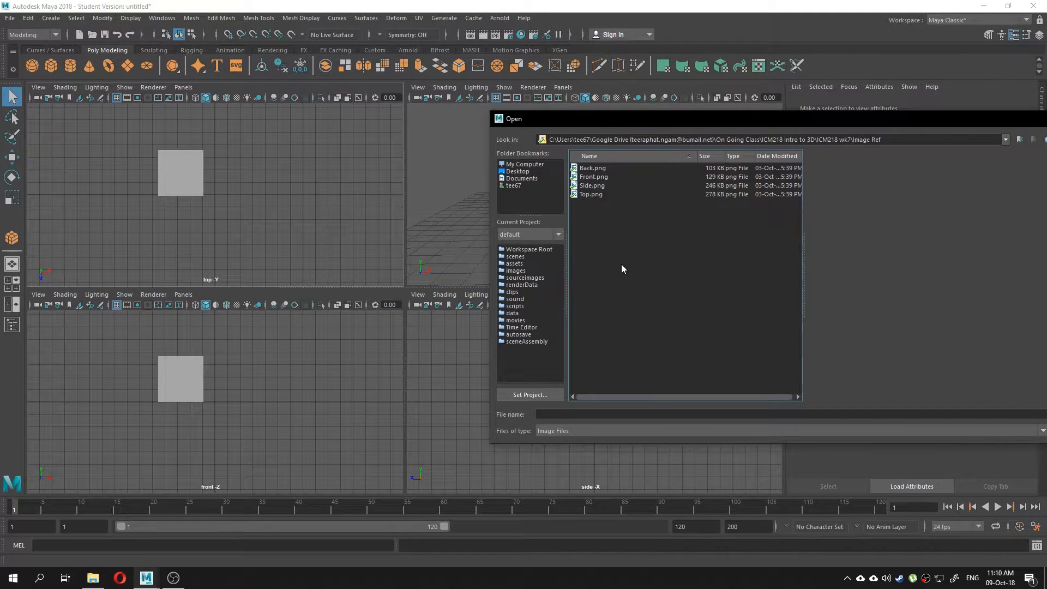
{"action": "double_click", "coordinate": [591, 194]}
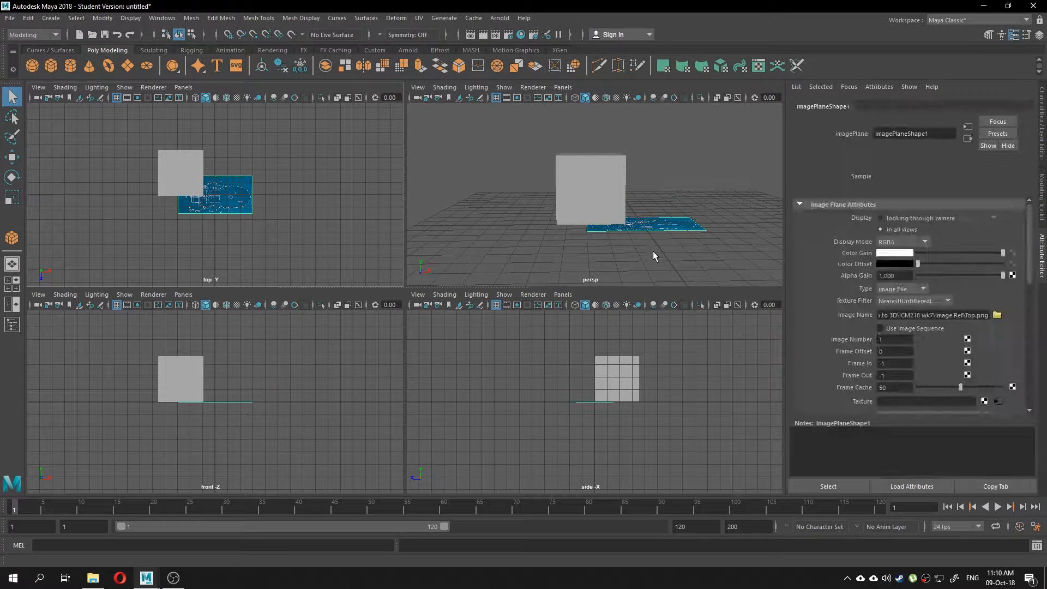
- Examine the imported blueprint up close in the top view, selecting and deselecting its image plane
{"action": "scroll", "coordinate": [241, 201], "scroll_direction": "up", "scroll_amount": 3}
{"action": "scroll", "coordinate": [240, 202], "scroll_direction": "down", "scroll_amount": 5}
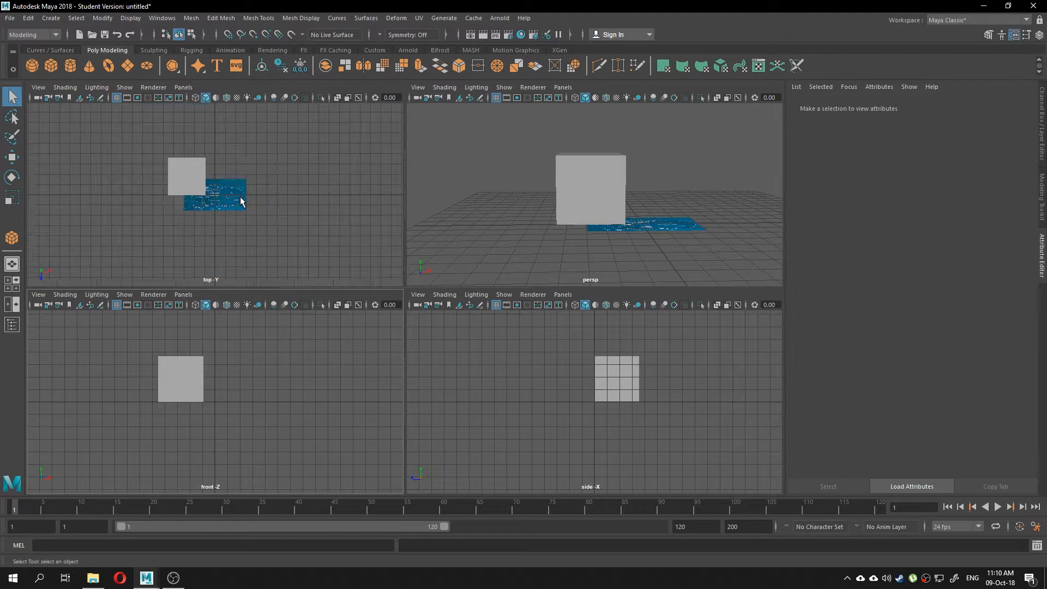
{"action": "scroll", "coordinate": [240, 202], "scroll_direction": "up", "scroll_amount": 5}
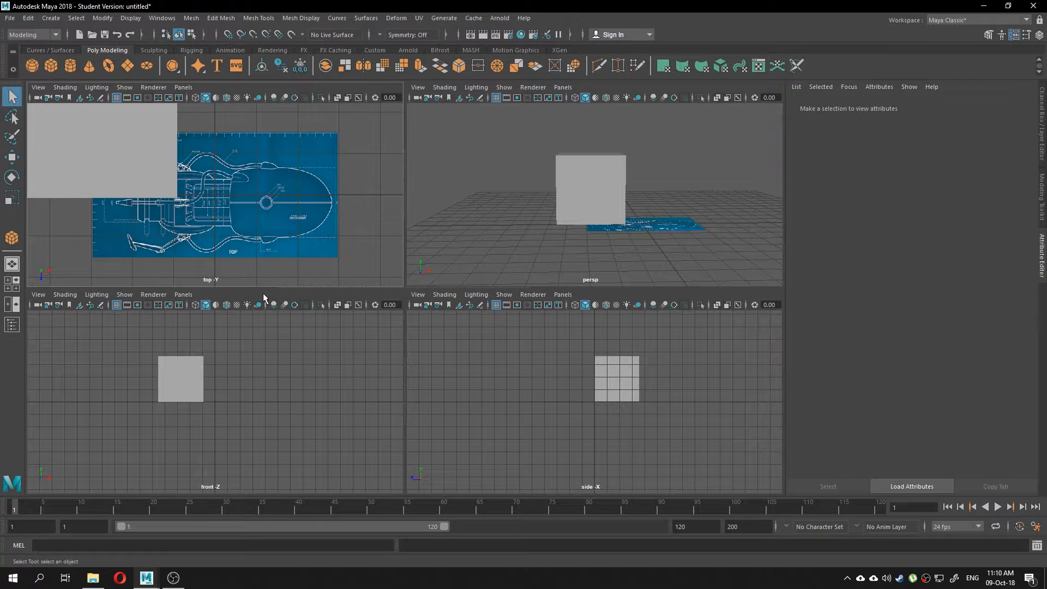
{"action": "left_click", "coordinate": [262, 250]}
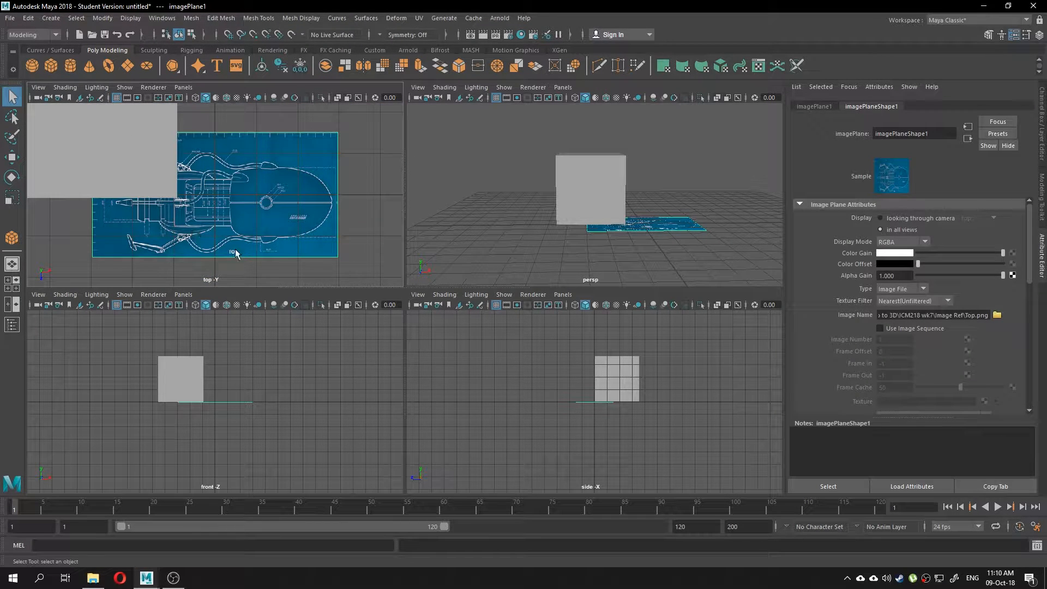
{"action": "left_click", "coordinate": [283, 395]}
- Import Side.png from the Image Ref folder inside ICM218 wk7 of the ICM218 Intro to 3D class folder as the side view's image plane
{"action": "left_click", "coordinate": [418, 294]}
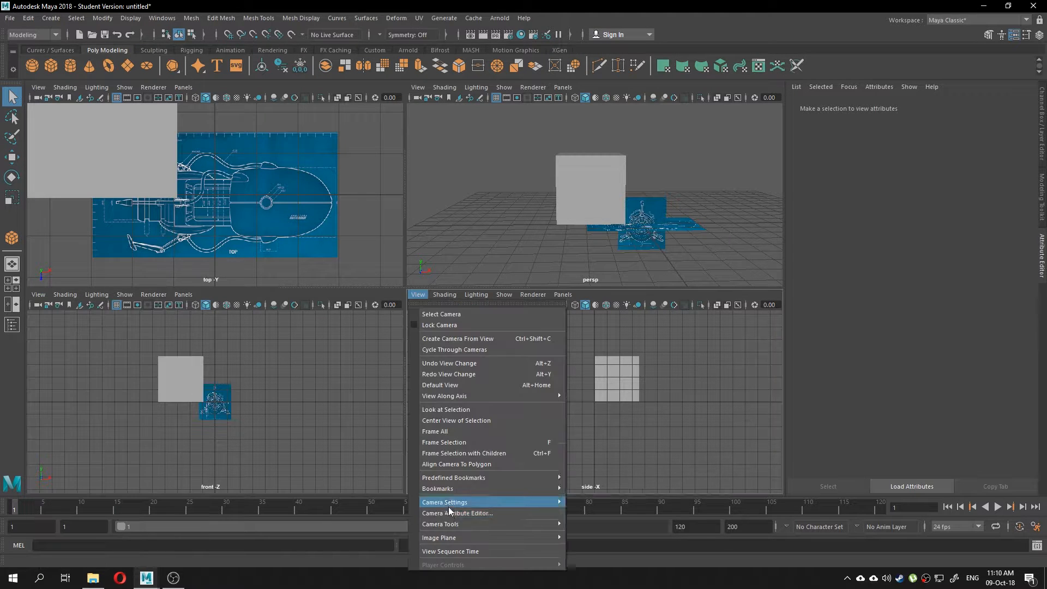
{"action": "mouse_move", "coordinate": [450, 538]}
{"action": "left_click", "coordinate": [655, 547]}
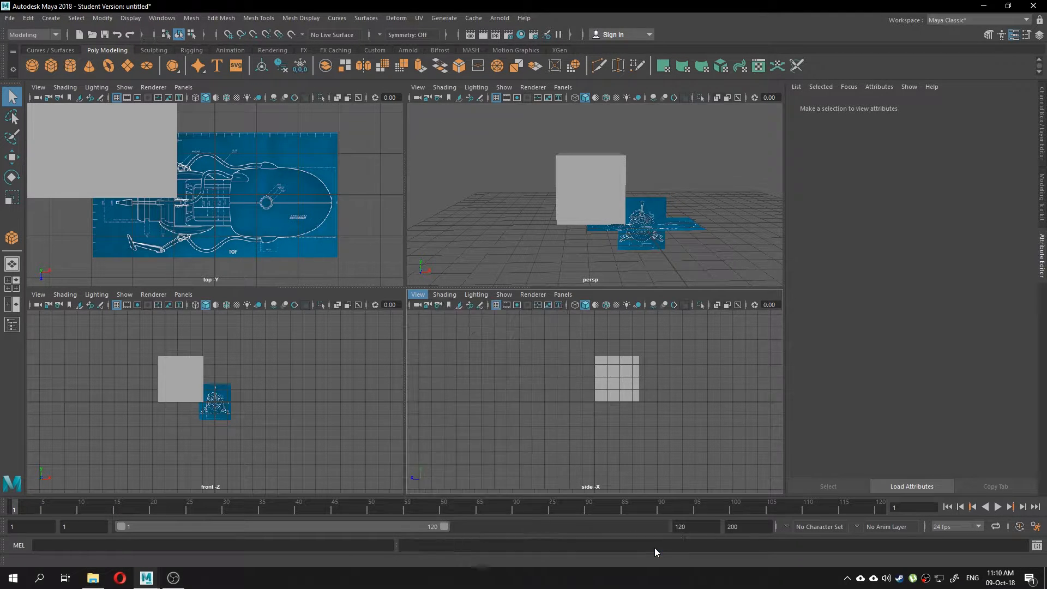
{"action": "left_click", "coordinate": [515, 185]}
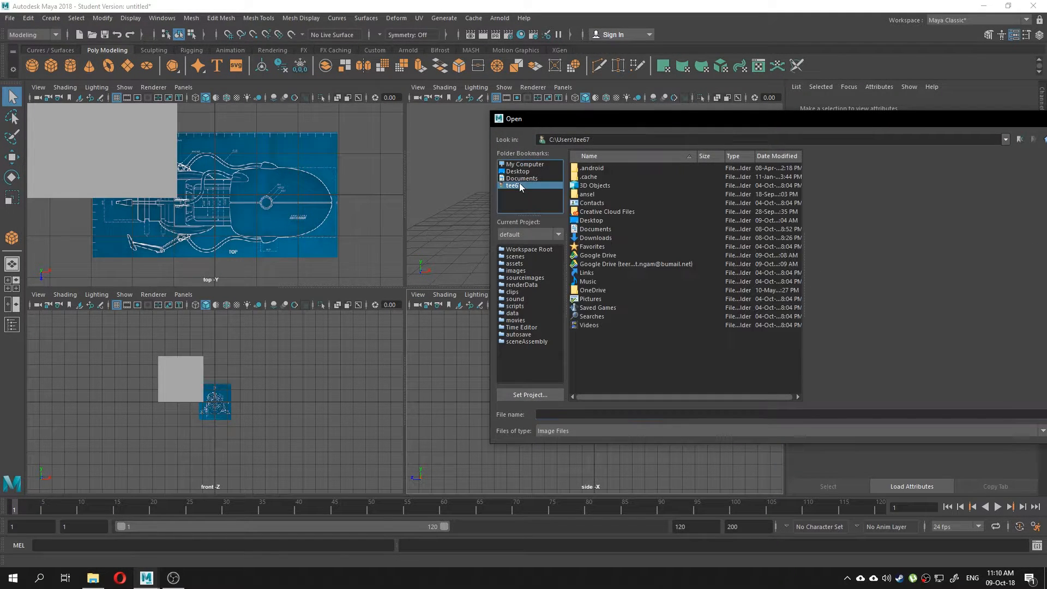
{"action": "double_click", "coordinate": [605, 263]}
{"action": "double_click", "coordinate": [597, 178]}
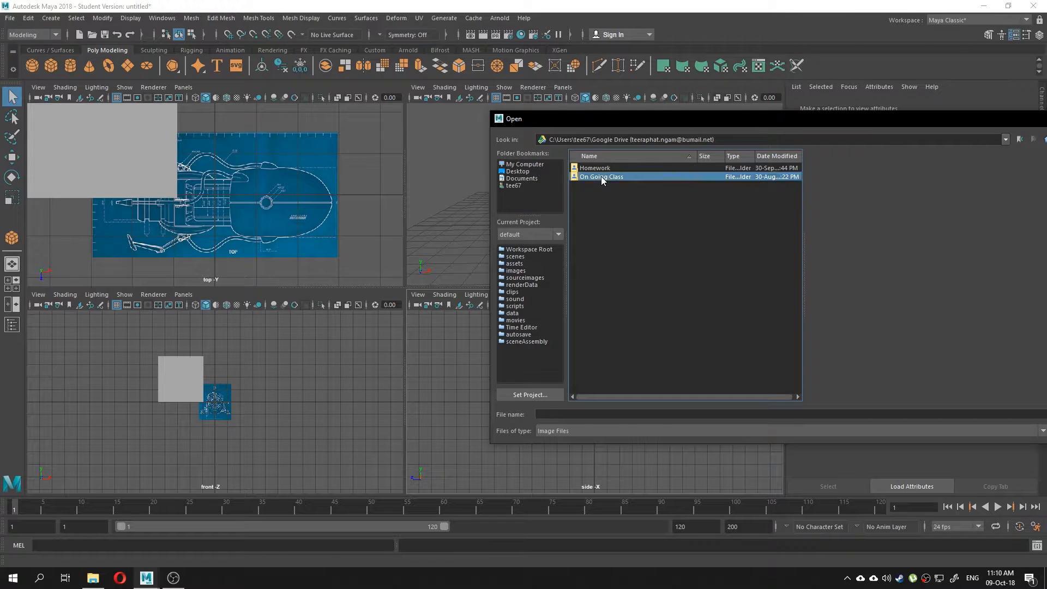
{"action": "double_click", "coordinate": [597, 184]}
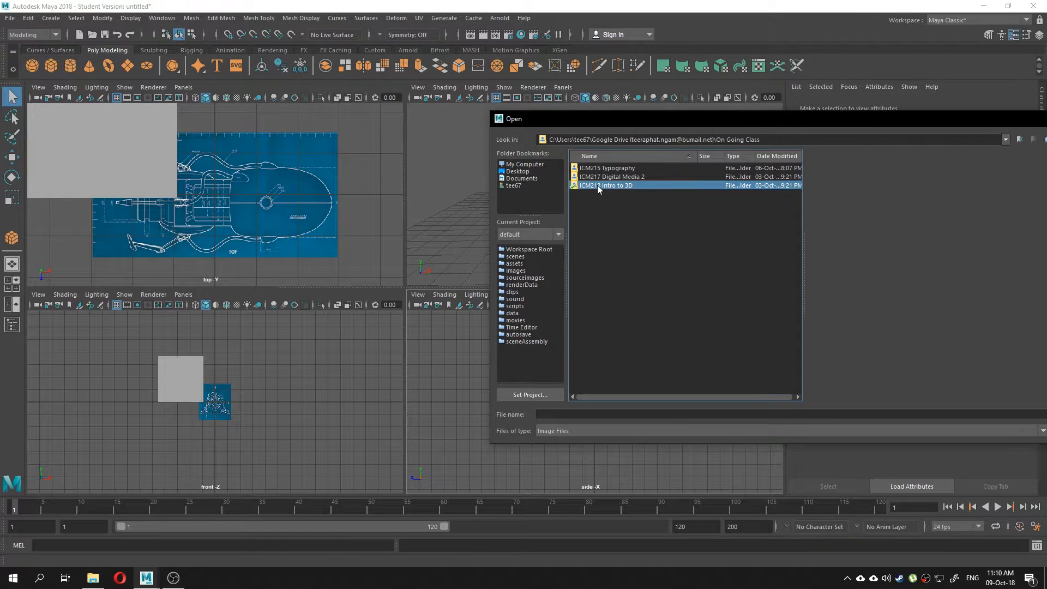
{"action": "left_click", "coordinate": [593, 229]}
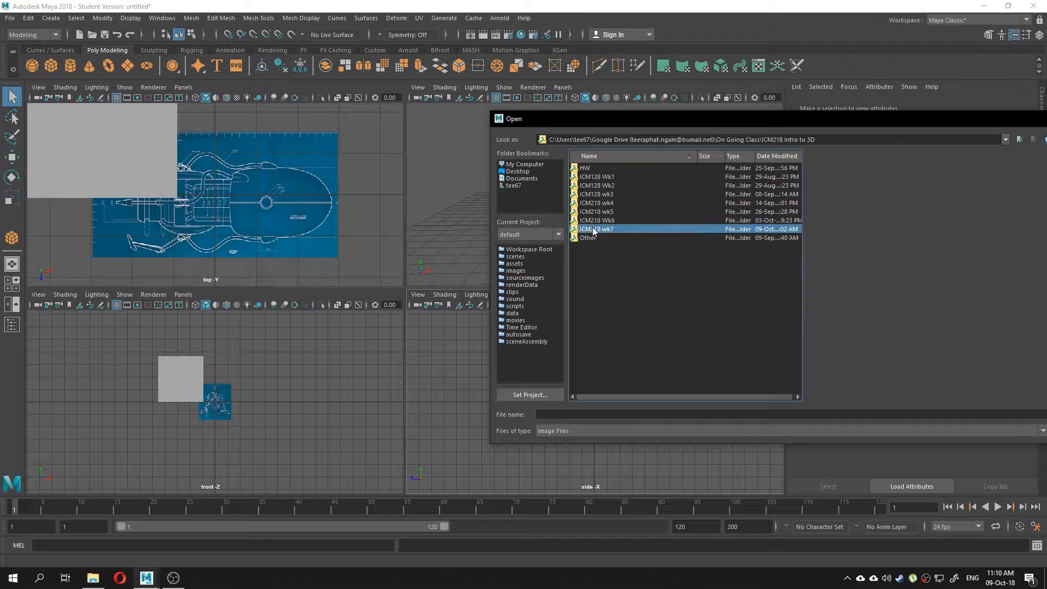
{"action": "double_click", "coordinate": [600, 228]}
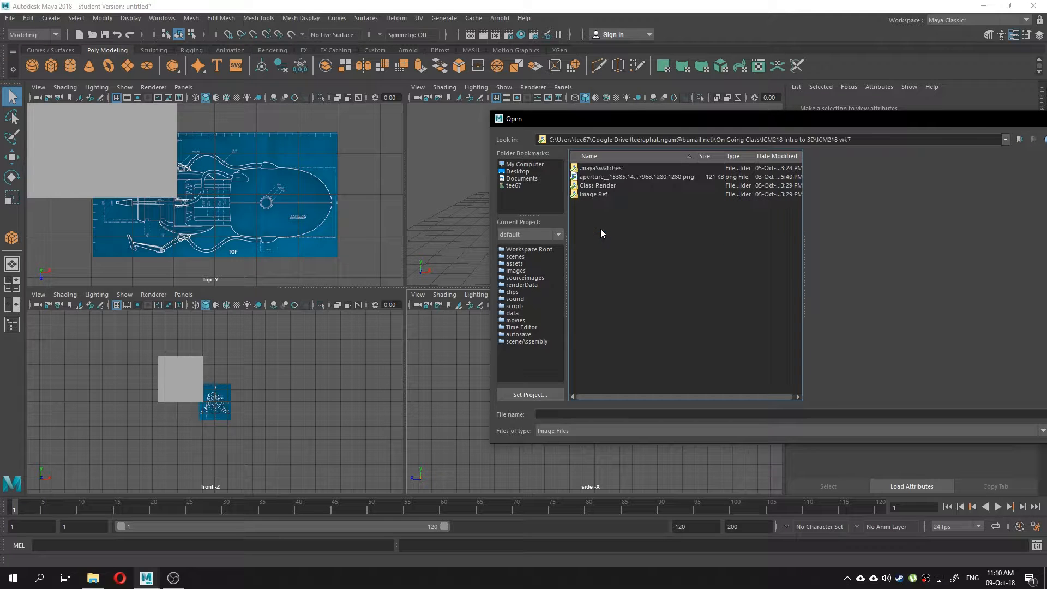
{"action": "double_click", "coordinate": [593, 194]}
{"action": "double_click", "coordinate": [592, 186]}
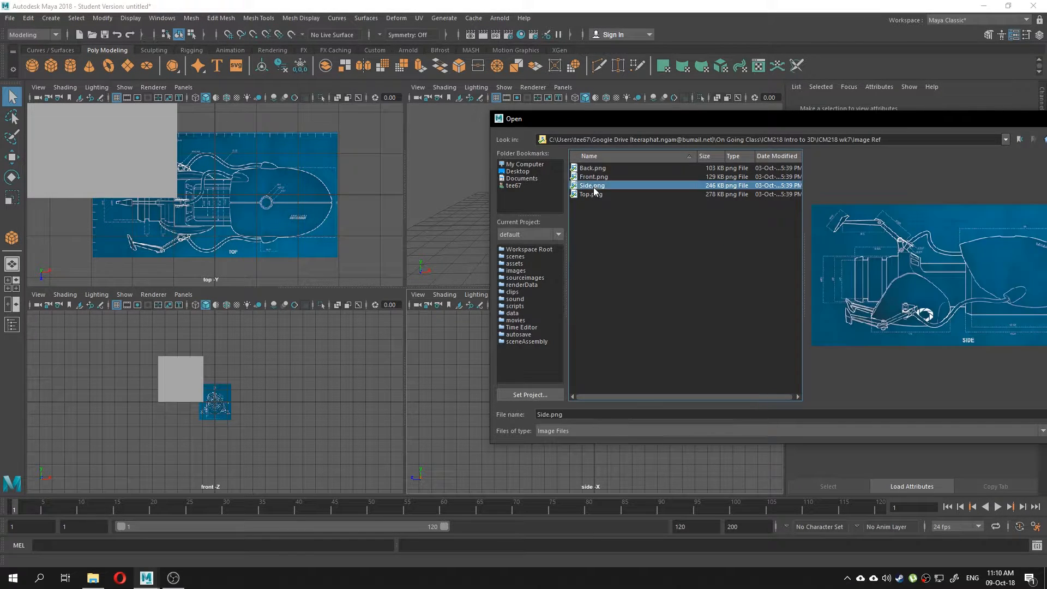
- Examine how the three blueprint image planes intersect, using the side view and an enlarged perspective view, and return to all four views
{"action": "middle_click_drag", "start_coordinate": [636, 345], "coordinate": [570, 330], "text": "alt"}
{"action": "right_click_drag", "start_coordinate": [570, 330], "coordinate": [590, 348], "text": "alt"}
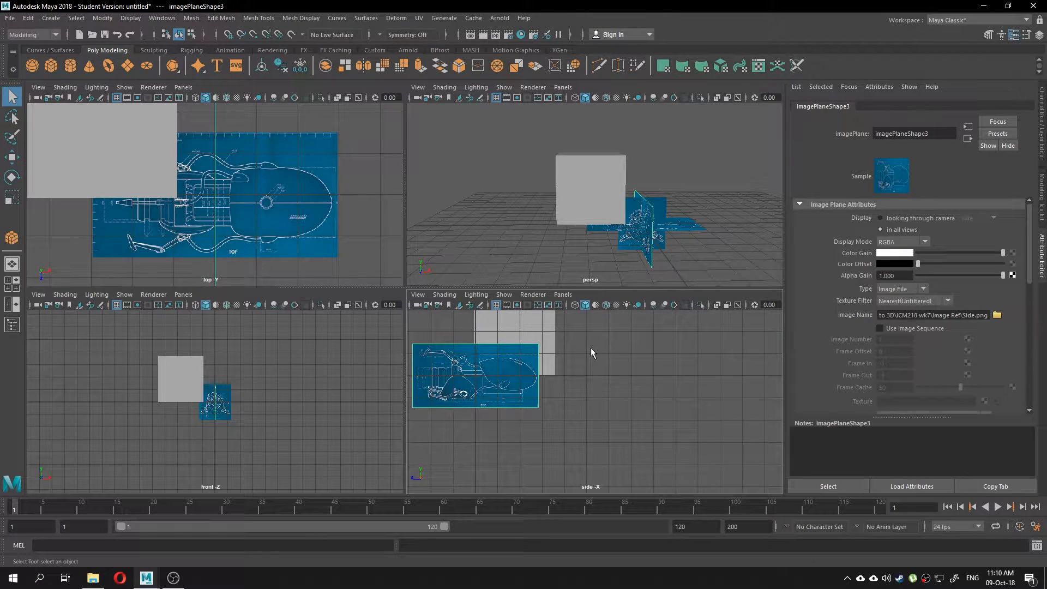
{"action": "left_click_drag", "start_coordinate": [578, 232], "coordinate": [563, 227], "text": "alt"}
{"action": "middle_click_drag", "start_coordinate": [564, 227], "coordinate": [506, 218], "text": "alt"}
{"action": "right_click_drag", "start_coordinate": [506, 218], "coordinate": [566, 211], "text": "alt"}
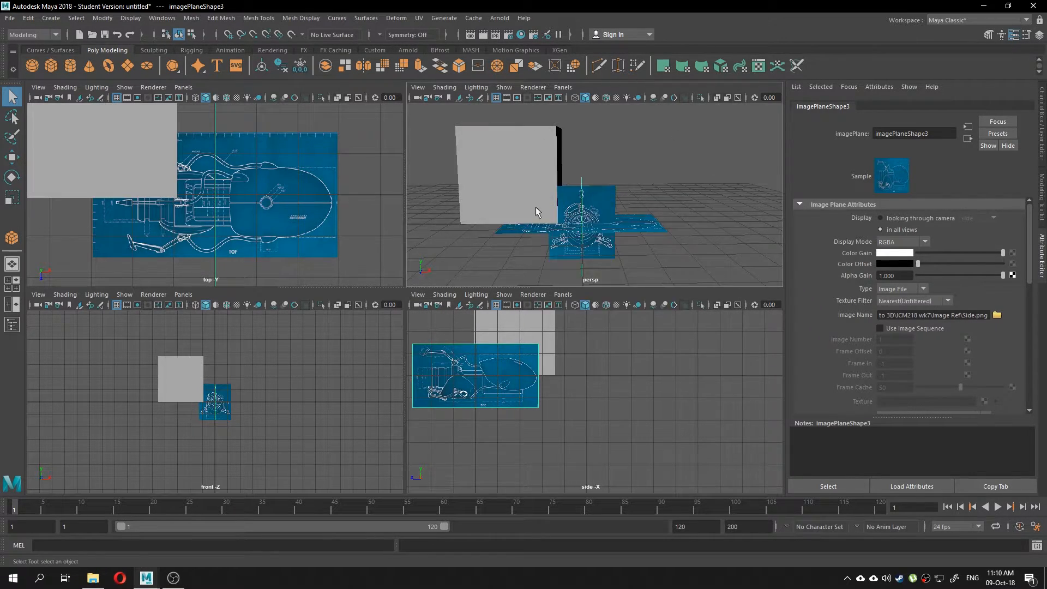
{"action": "key", "text": "space"}
{"action": "middle_click_drag", "start_coordinate": [384, 266], "coordinate": [426, 267], "text": "alt"}
{"action": "left_click_drag", "start_coordinate": [425, 264], "coordinate": [374, 296], "text": "alt"}
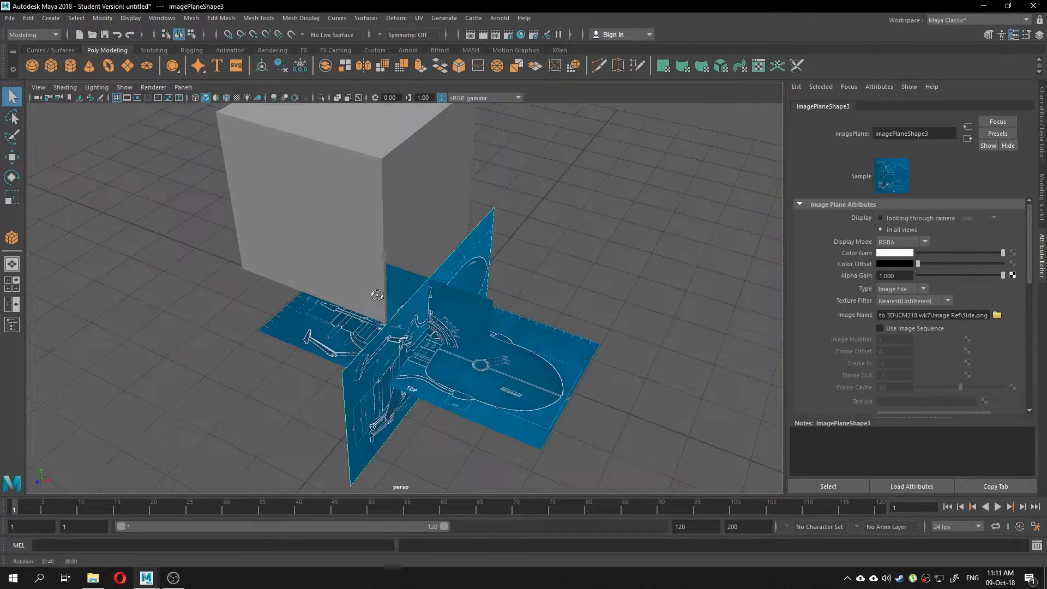
{"action": "key", "text": "space"}
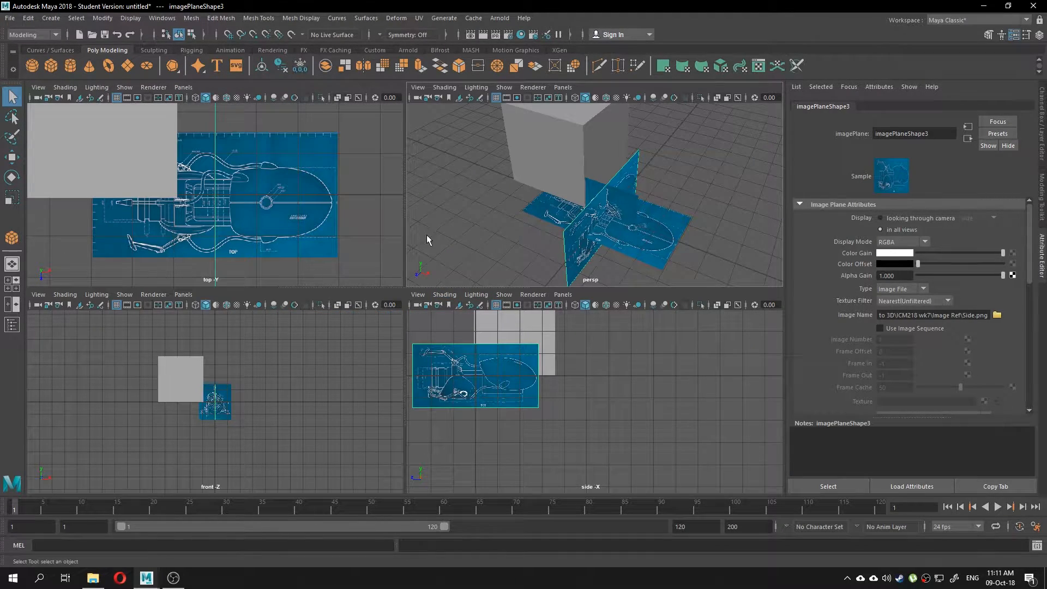
- Delete the cube so only the blueprint image planes remain in the scene
{"action": "left_click", "coordinate": [548, 141]}
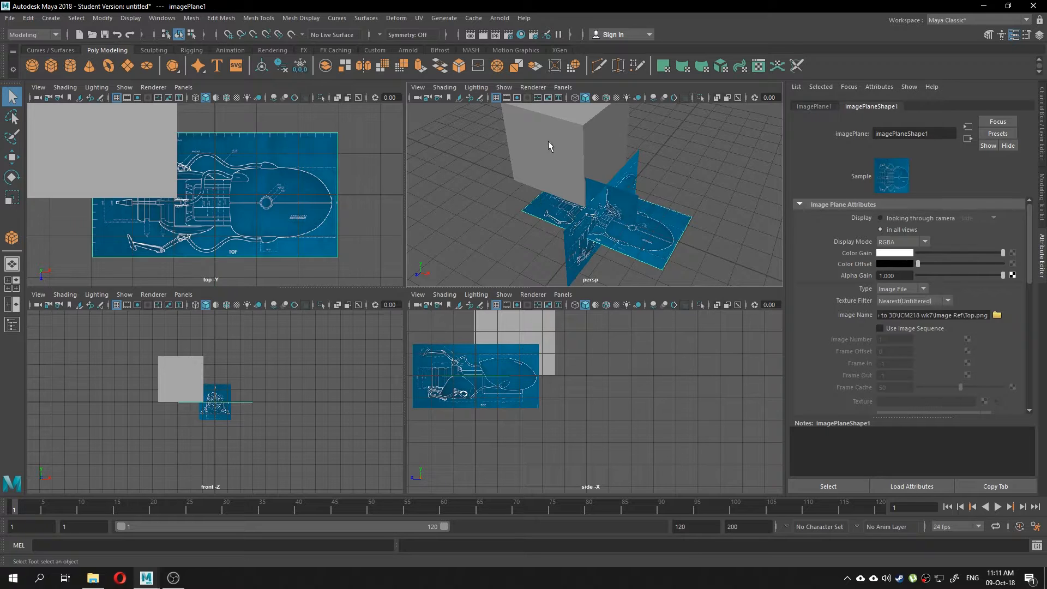
{"action": "key", "text": "Delete"}
{"action": "middle_click_drag", "start_coordinate": [581, 182], "coordinate": [581, 172], "text": "alt"}
{"action": "middle_click_drag", "start_coordinate": [522, 376], "coordinate": [606, 407], "text": "alt"}
{"action": "mouse_move", "coordinate": [498, 191]}
{"action": "left_mouse_down", "text": "alt"}
{"action": "mouse_move", "coordinate": [554, 185]}
{"action": "mouse_move", "coordinate": [501, 203]}
{"action": "left_mouse_up", "text": "alt"}
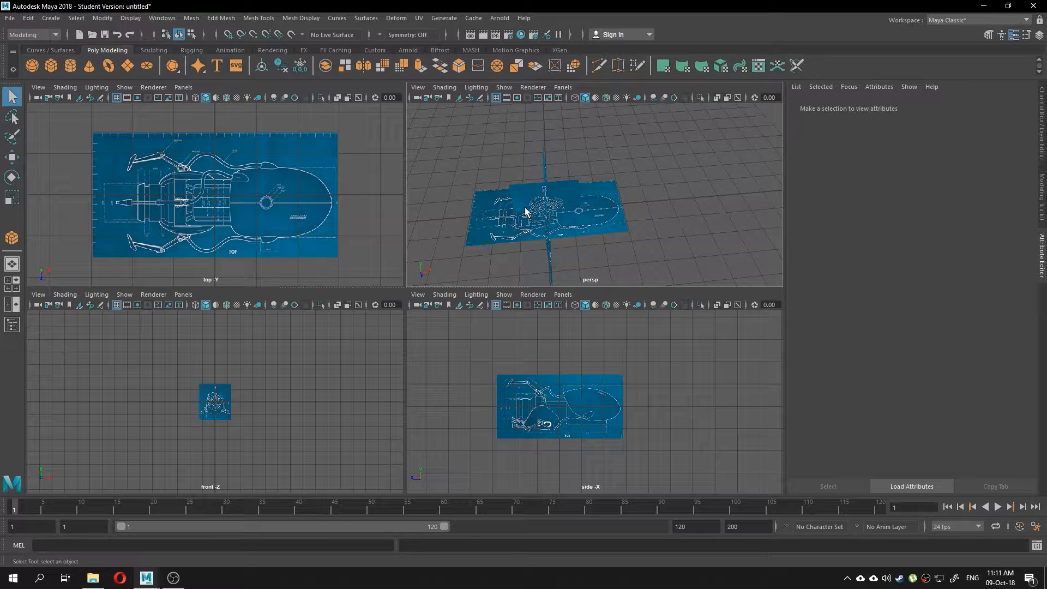
- Select the top blueprint's image plane and examine it up close in the perspective view
{"action": "left_click", "coordinate": [550, 207]}
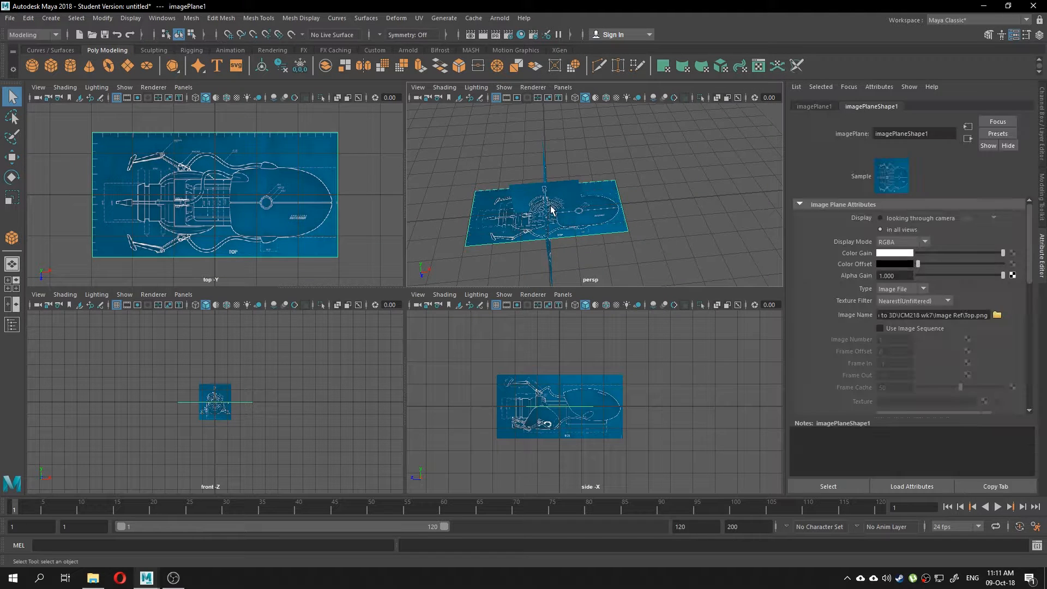
{"action": "left_click", "coordinate": [664, 195]}
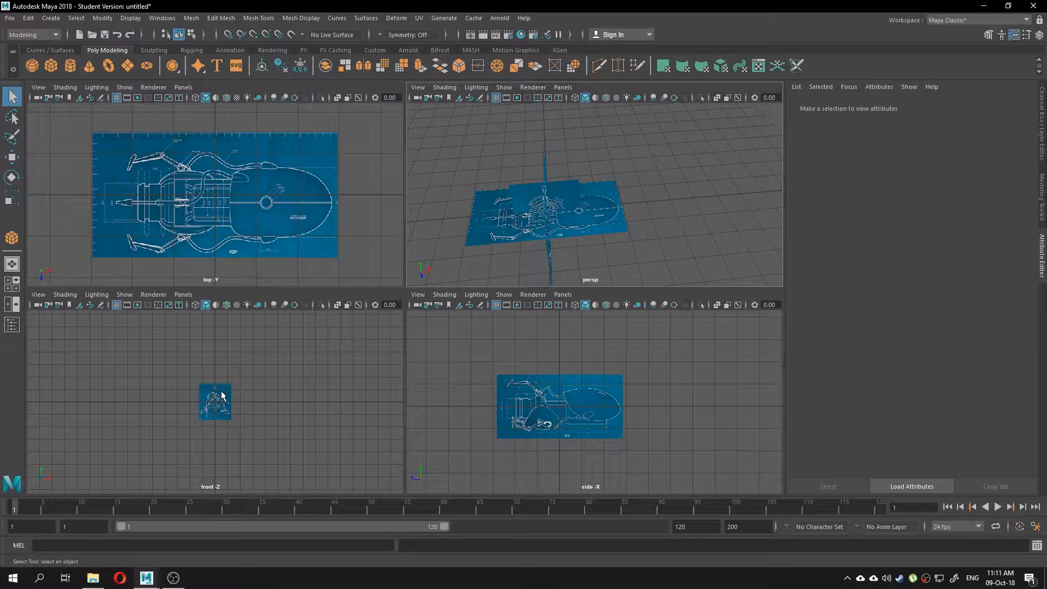
{"action": "left_click", "coordinate": [594, 220]}
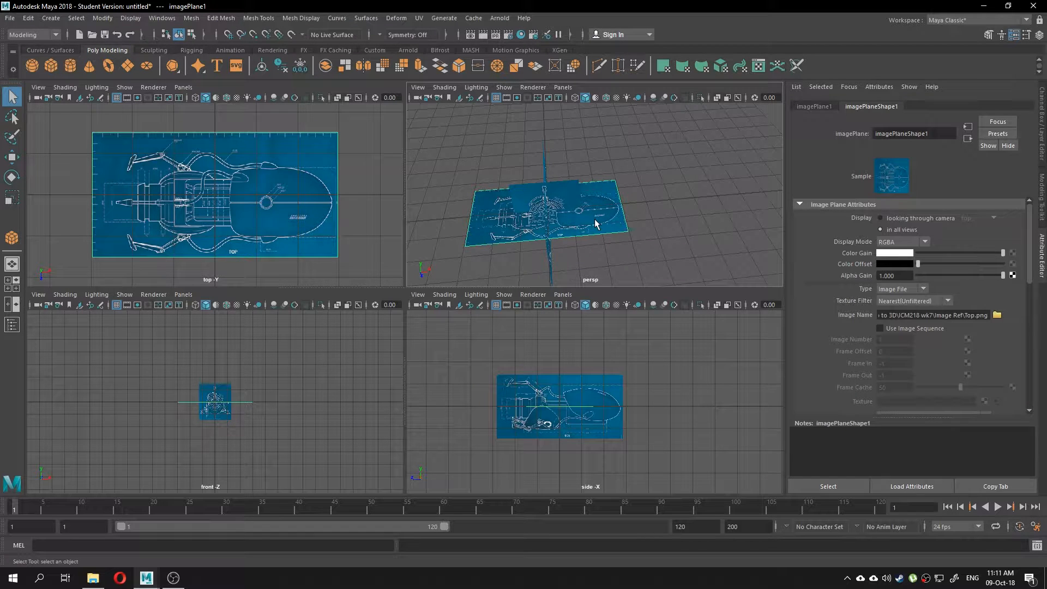
{"action": "left_click_drag", "start_coordinate": [594, 220], "coordinate": [619, 233], "text": "alt"}
{"action": "middle_click_drag", "start_coordinate": [619, 234], "coordinate": [643, 215], "text": "alt"}
{"action": "scroll", "coordinate": [556, 191], "scroll_direction": "up", "scroll_amount": 5}
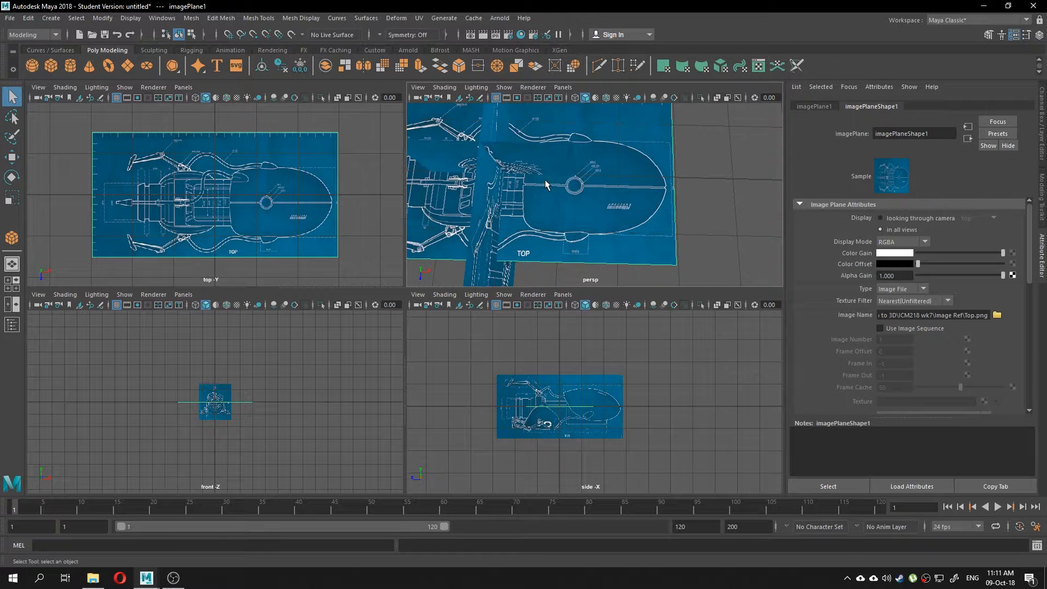
{"action": "left_click_drag", "start_coordinate": [546, 185], "coordinate": [551, 207], "text": "alt"}
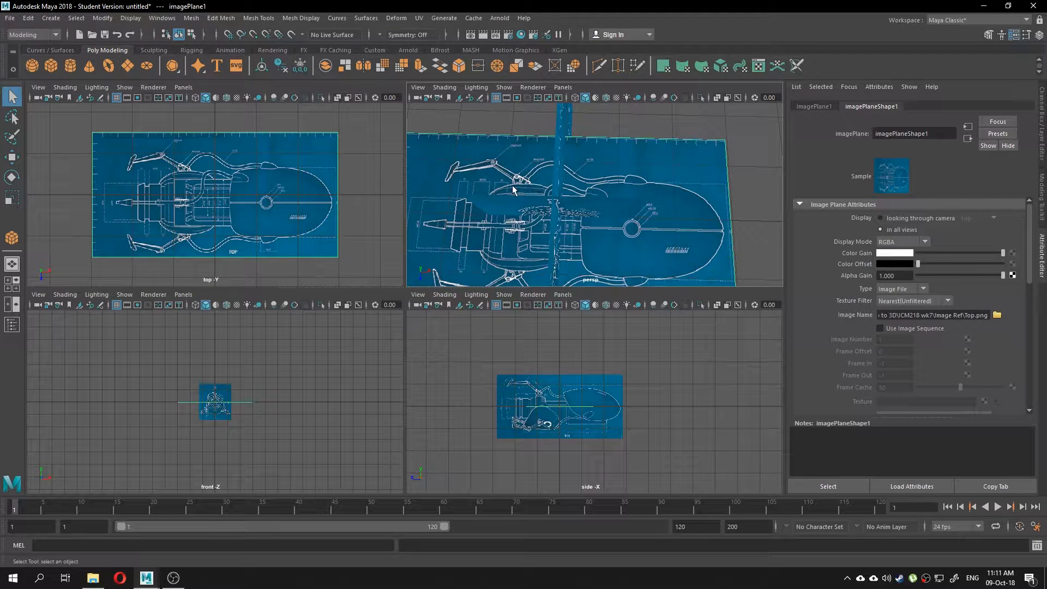
- Cycle through the Move, Rotate and Scale tools on the top image plane, ending with the Select tool and nothing selected
{"action": "key", "text": "w"}
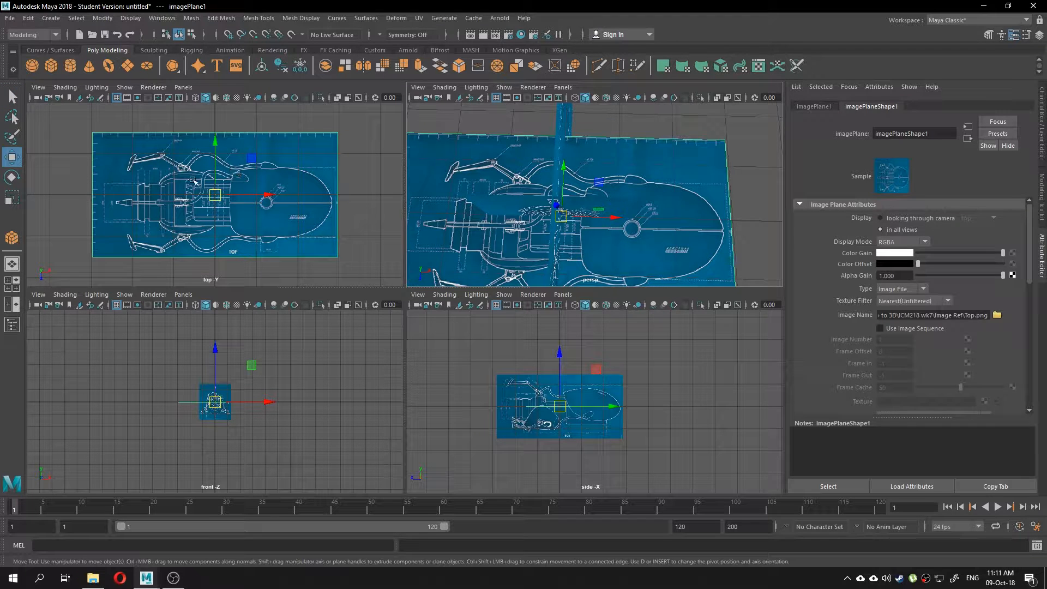
{"action": "key", "text": "e"}
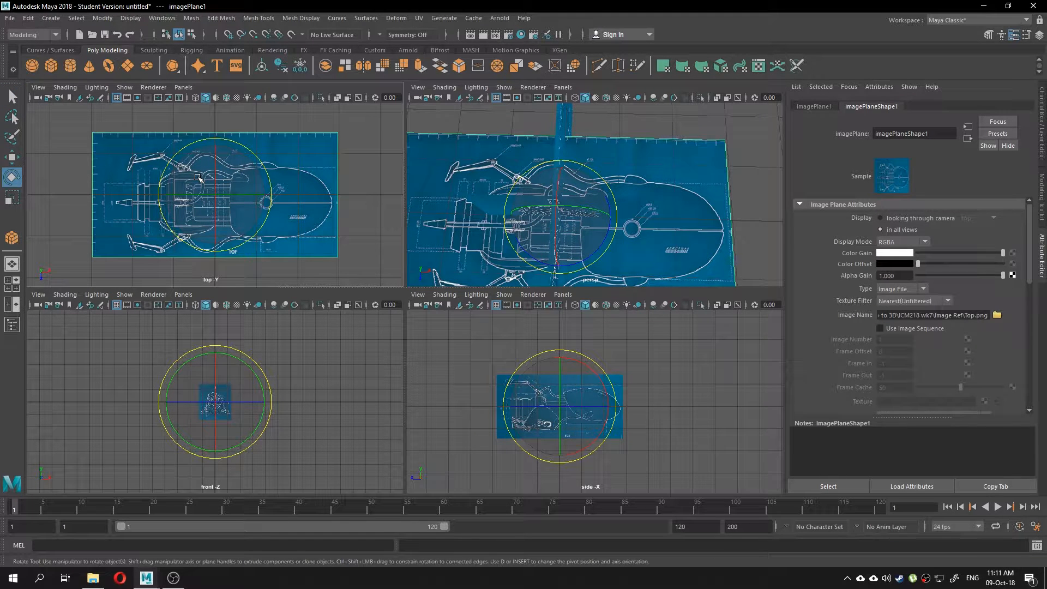
{"action": "key", "text": "r"}
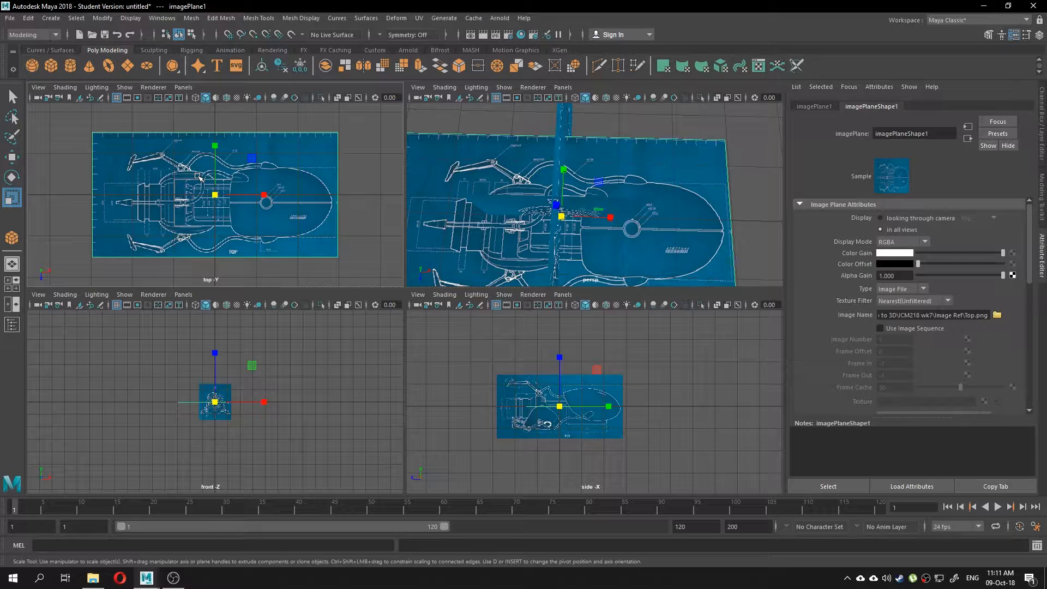
{"action": "left_click", "coordinate": [12, 177]}
{"action": "left_click", "coordinate": [12, 157]}
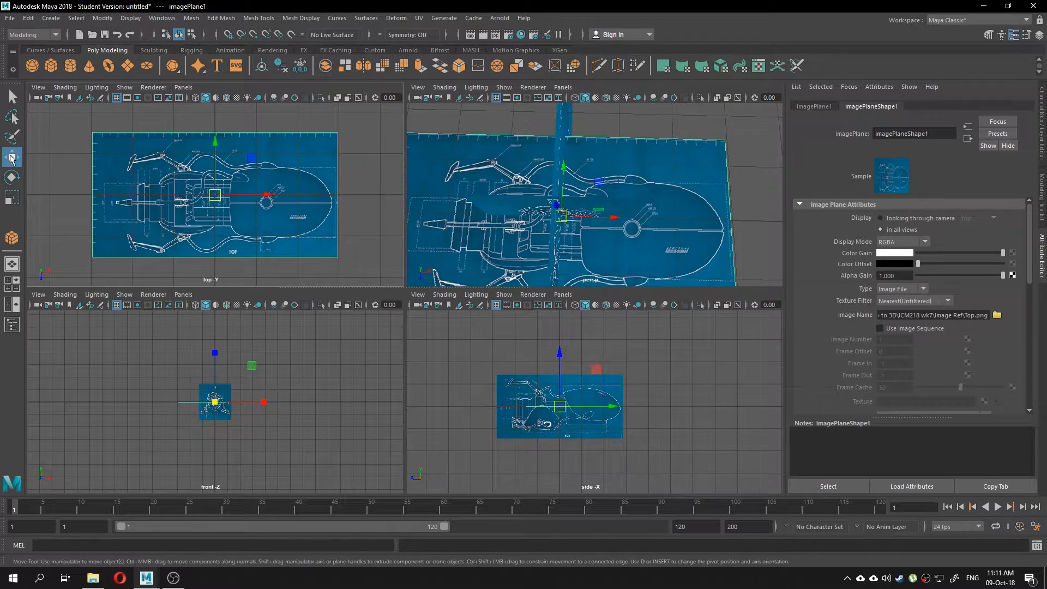
{"action": "left_click", "coordinate": [11, 177]}
{"action": "left_click", "coordinate": [12, 158]}
{"action": "left_click", "coordinate": [12, 197]}
{"action": "left_click", "coordinate": [11, 178]}
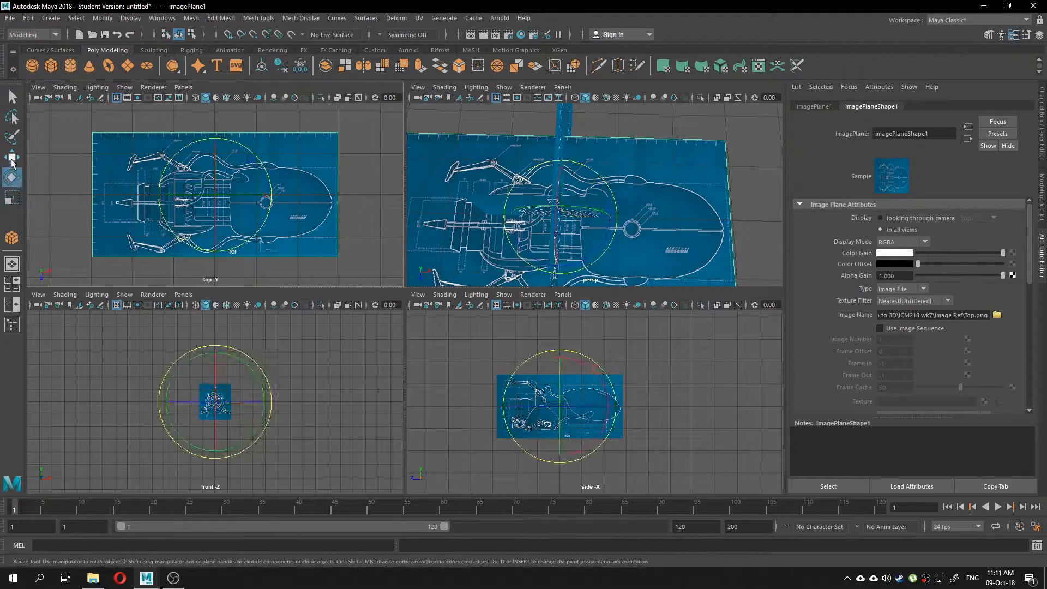
{"action": "left_click", "coordinate": [12, 161]}
{"action": "left_click", "coordinate": [12, 177]}
{"action": "left_click", "coordinate": [12, 196]}
{"action": "left_click", "coordinate": [12, 159]}
{"action": "left_click", "coordinate": [12, 197]}
{"action": "left_click", "coordinate": [12, 159]}
{"action": "left_click", "coordinate": [12, 197]}
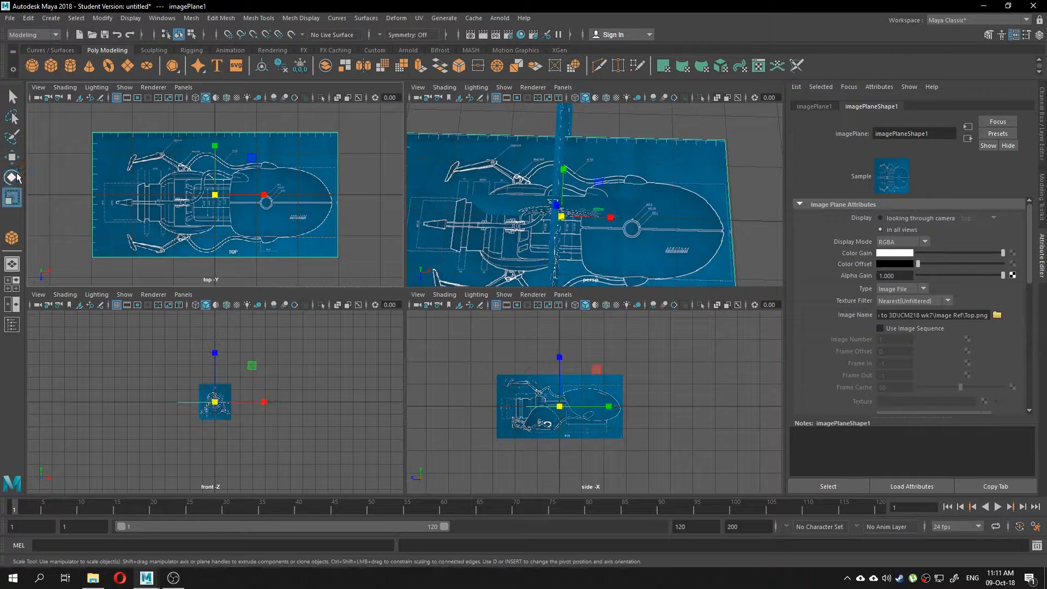
{"action": "key", "text": "w"}
{"action": "key", "text": "r"}
{"action": "key", "text": "w"}
{"action": "key", "text": "r"}
{"action": "key", "text": "e"}
{"action": "key", "text": "w"}
{"action": "key", "text": "r"}
{"action": "key", "text": "w"}
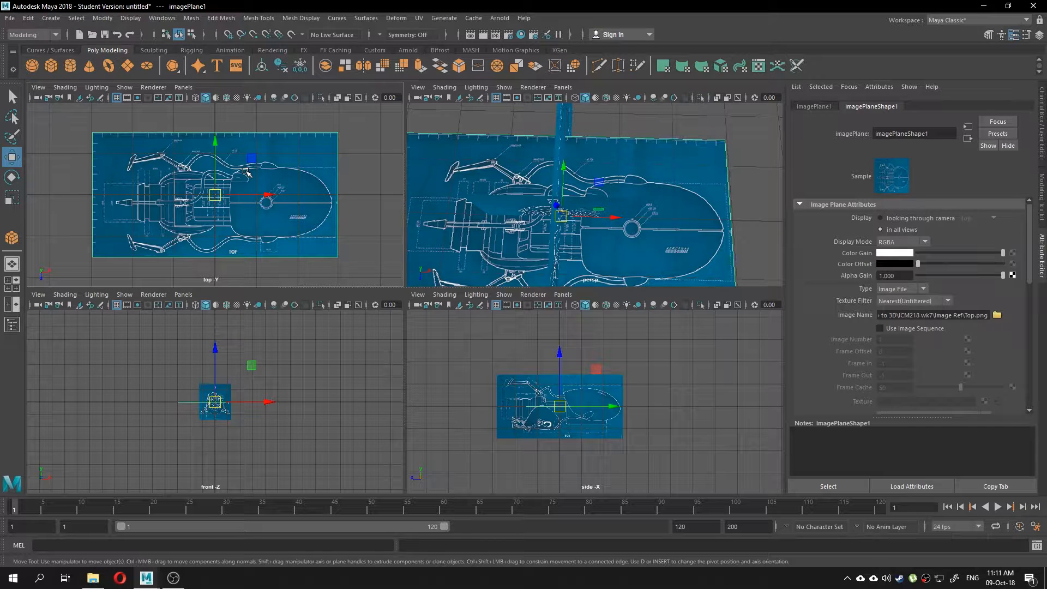
{"action": "key", "text": "q"}
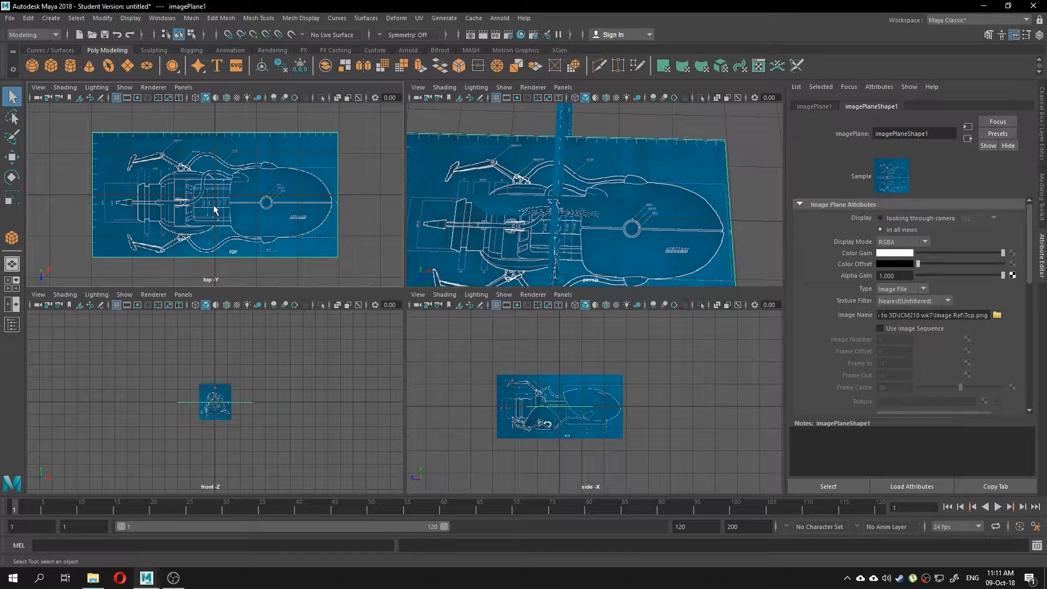
{"action": "left_click", "coordinate": [374, 224]}
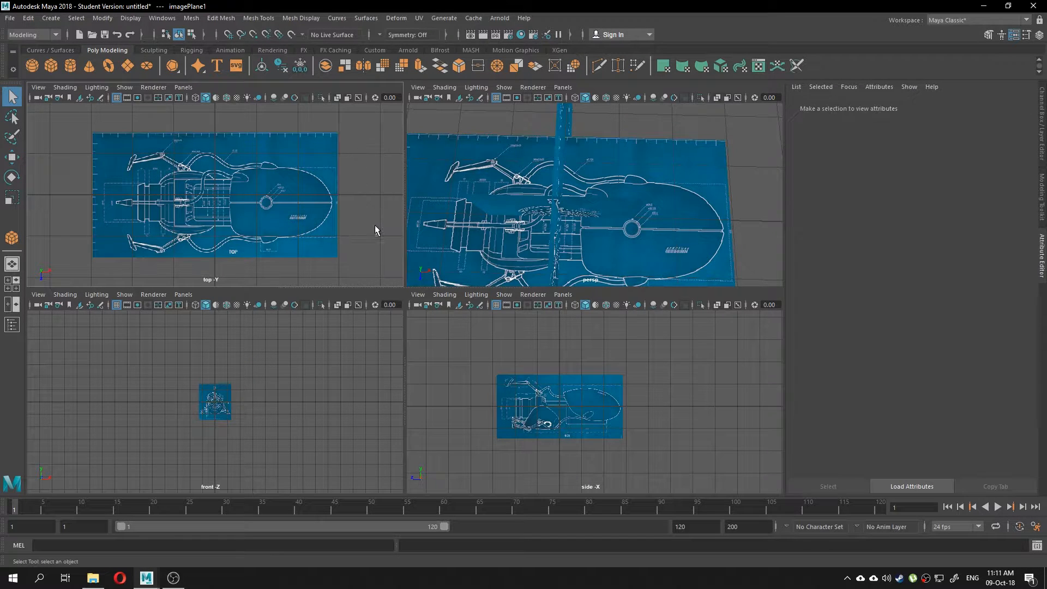
- Shift the top blueprint's image plane slightly along the X axis with the Move tool
{"action": "left_click", "coordinate": [140, 176]}
{"action": "key", "text": "w"}
{"action": "mouse_move", "coordinate": [261, 196]}
{"action": "left_mouse_down"}
{"action": "mouse_move", "coordinate": [233, 199]}
{"action": "mouse_move", "coordinate": [287, 197]}
{"action": "mouse_move", "coordinate": [267, 205]}
{"action": "left_mouse_up"}
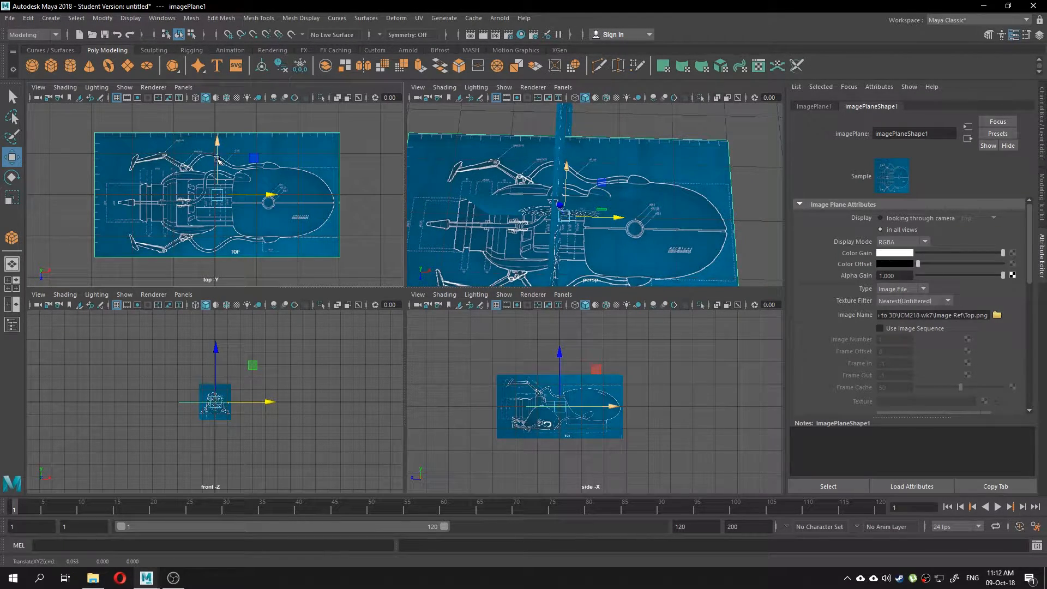
{"action": "mouse_move", "coordinate": [260, 196]}
{"action": "left_mouse_down"}
{"action": "mouse_move", "coordinate": [271, 195]}
{"action": "mouse_move", "coordinate": [254, 197]}
{"action": "mouse_move", "coordinate": [272, 197]}
{"action": "mouse_move", "coordinate": [265, 200]}
{"action": "left_mouse_up"}
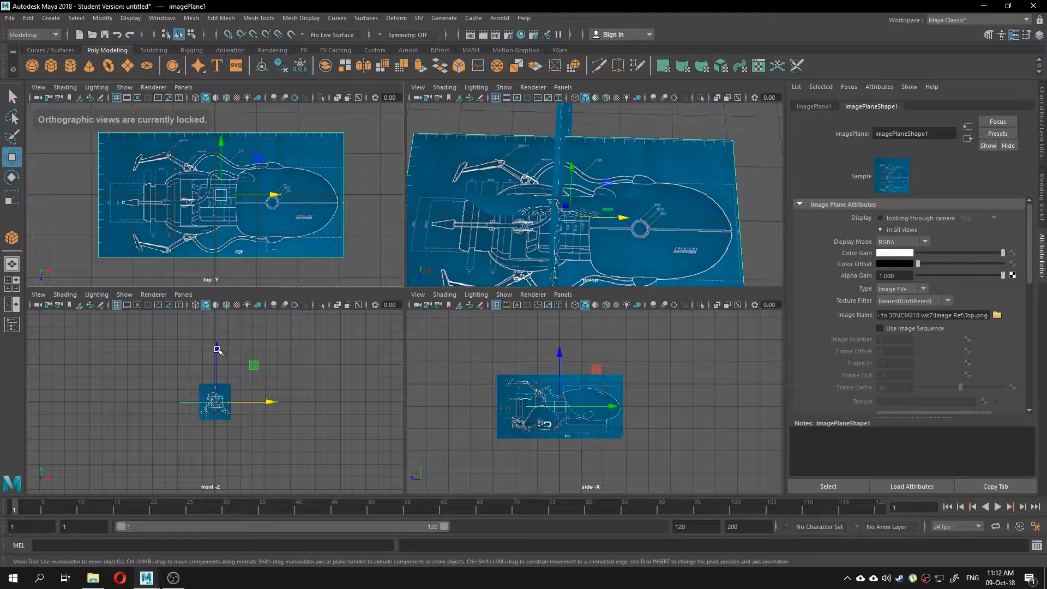
- Try moving the top image plane along its Z axis, undo that move and frame the plane
{"action": "left_click_drag", "start_coordinate": [216, 346], "coordinate": [216, 350]}
{"action": "key", "text": "ctrl+z"}
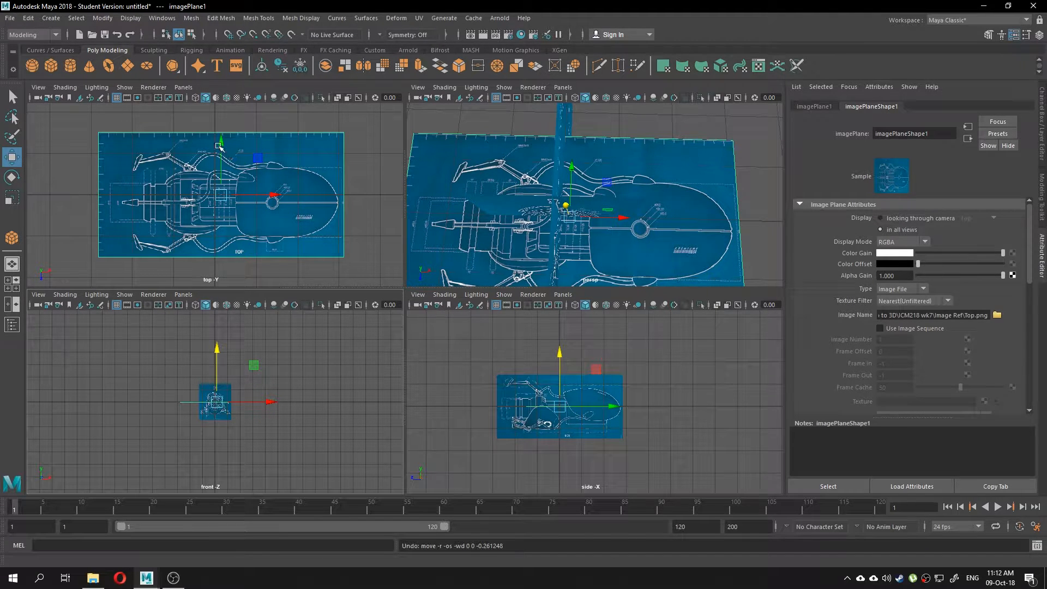
{"action": "key", "text": "f"}
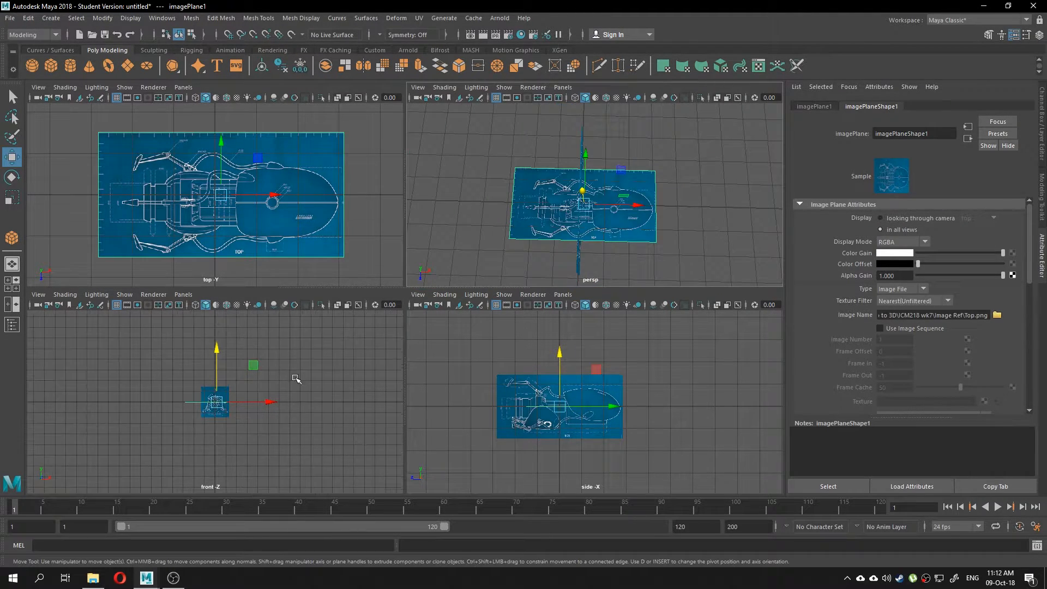
- Slide the top image plane along its Y axis across the grid and raise it above its original height
{"action": "left_click_drag", "start_coordinate": [222, 164], "coordinate": [214, 166]}
{"action": "middle_click_drag", "start_coordinate": [630, 192], "coordinate": [631, 192], "text": "alt"}
{"action": "left_click_drag", "start_coordinate": [630, 192], "coordinate": [613, 200], "text": "alt"}
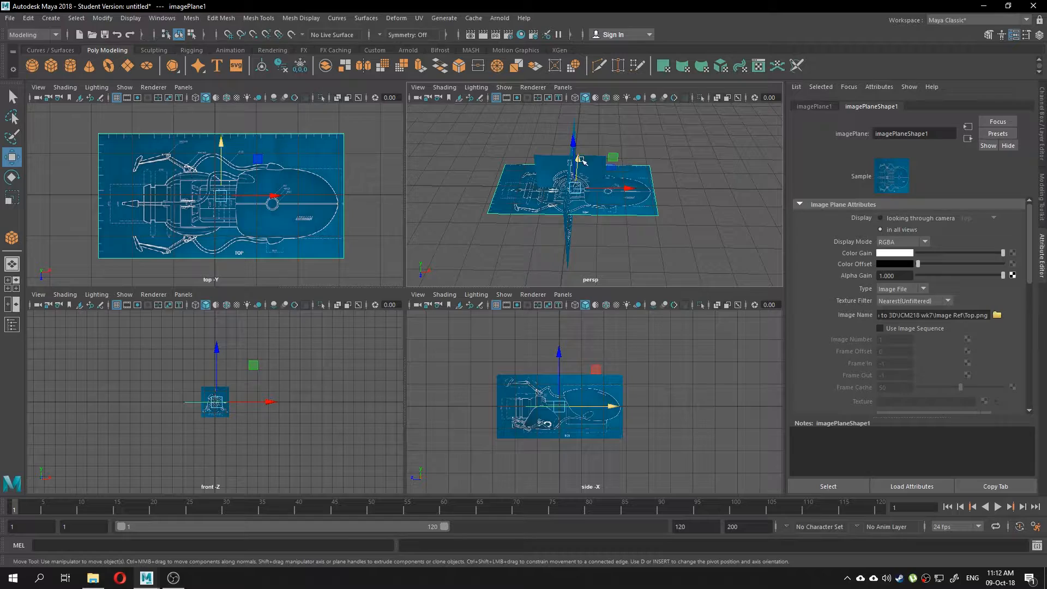
{"action": "left_click_drag", "start_coordinate": [580, 159], "coordinate": [676, 171]}
{"action": "left_click_drag", "start_coordinate": [577, 161], "coordinate": [557, 185]}
- Select the front blueprint's image plane, shift it slightly along its Z axis and deselect it
{"action": "left_click", "coordinate": [625, 173]}
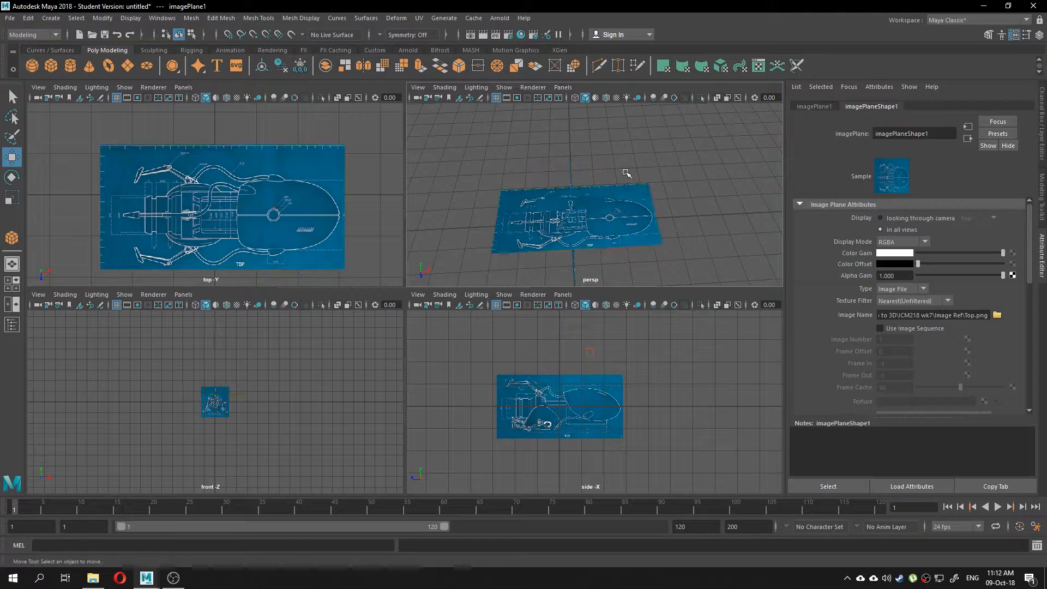
{"action": "left_click", "coordinate": [574, 208]}
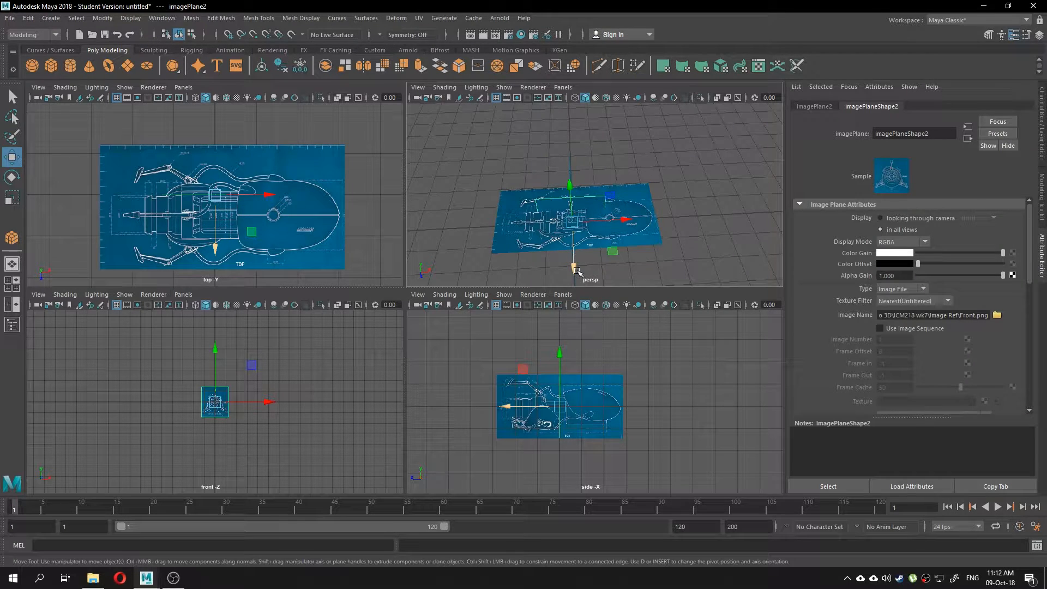
{"action": "left_click_drag", "start_coordinate": [577, 271], "coordinate": [571, 251]}
{"action": "left_click", "coordinate": [675, 161]}
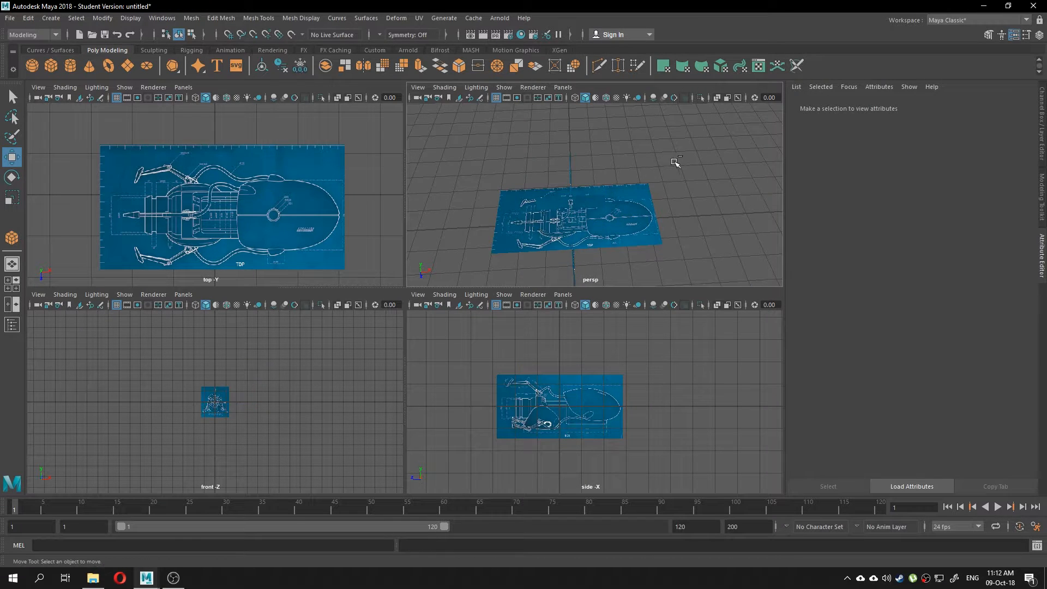
- In an enlarged top view, move the top image plane across the grid to centre its drawing on the grid axis and nudge it along X
{"action": "left_click", "coordinate": [194, 238]}
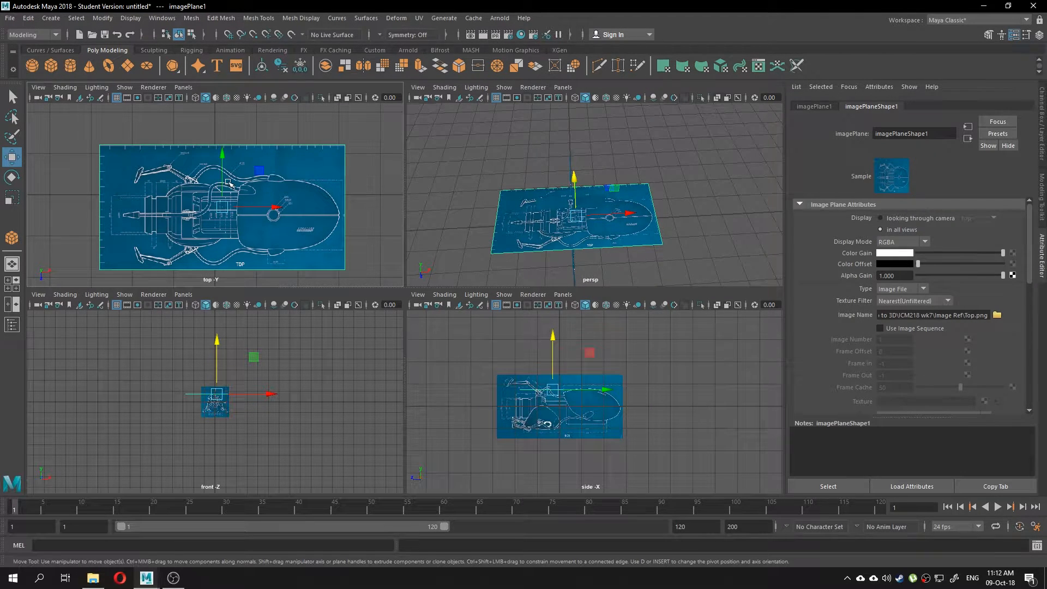
{"action": "key", "text": "space"}
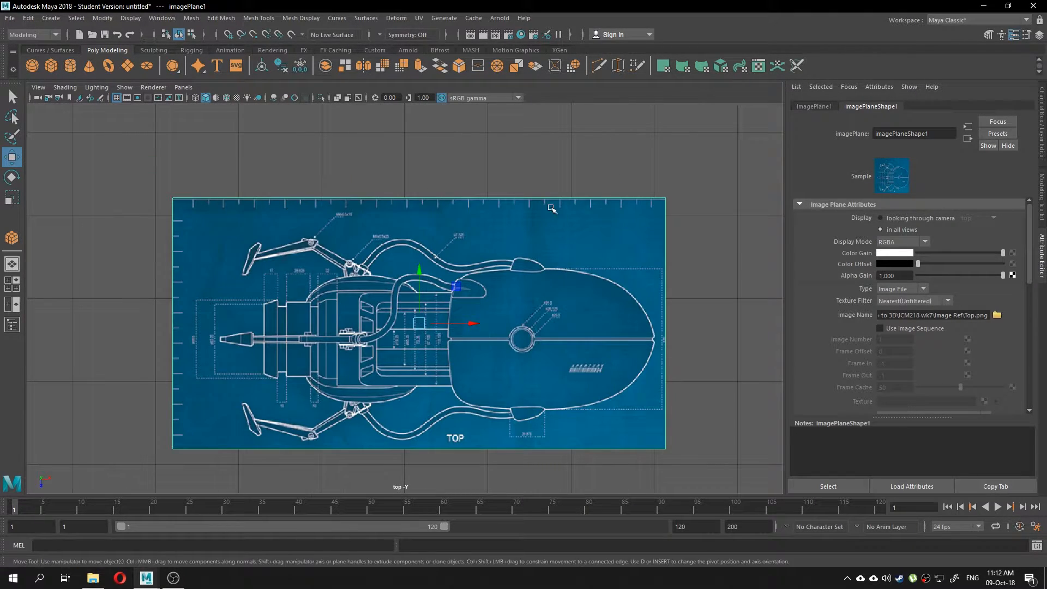
{"action": "scroll", "coordinate": [465, 327], "scroll_direction": "up", "scroll_amount": 2}
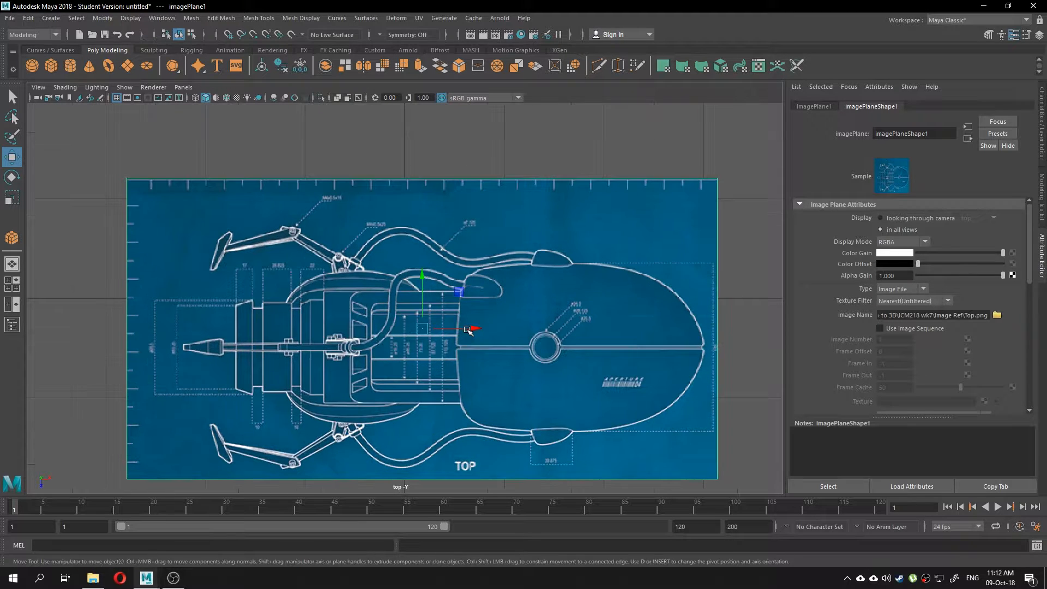
{"action": "middle_click_drag", "start_coordinate": [465, 328], "coordinate": [462, 272], "text": "alt"}
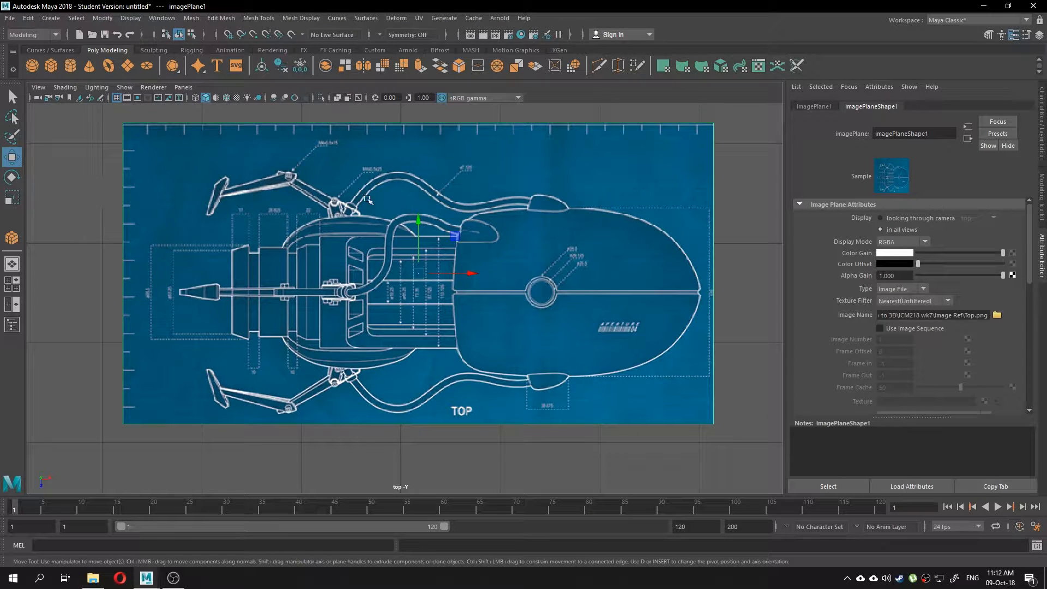
{"action": "left_click_drag", "start_coordinate": [422, 244], "coordinate": [415, 191]}
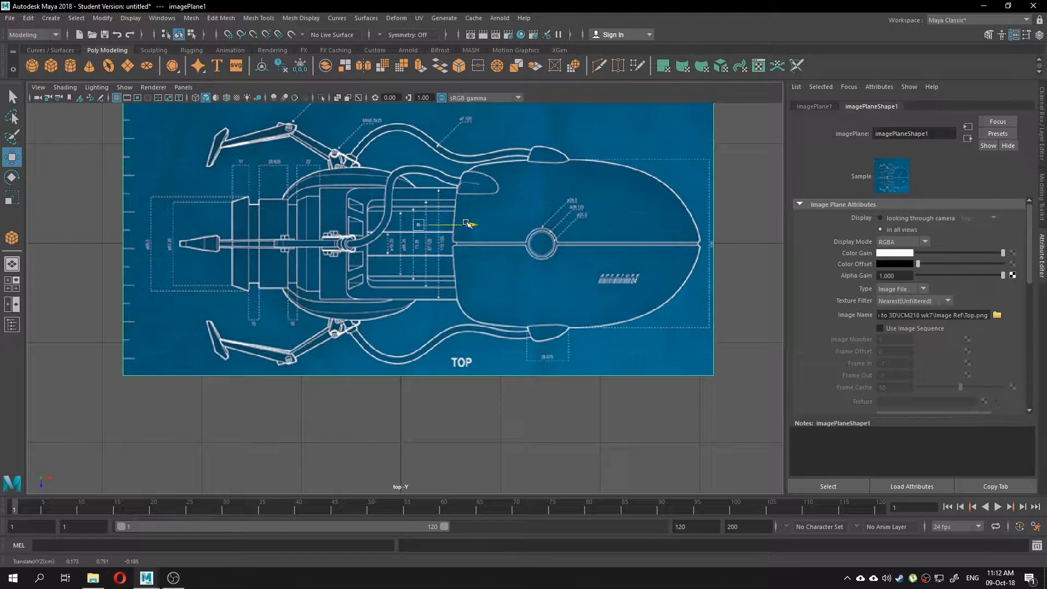
{"action": "left_click_drag", "start_coordinate": [467, 224], "coordinate": [457, 224]}
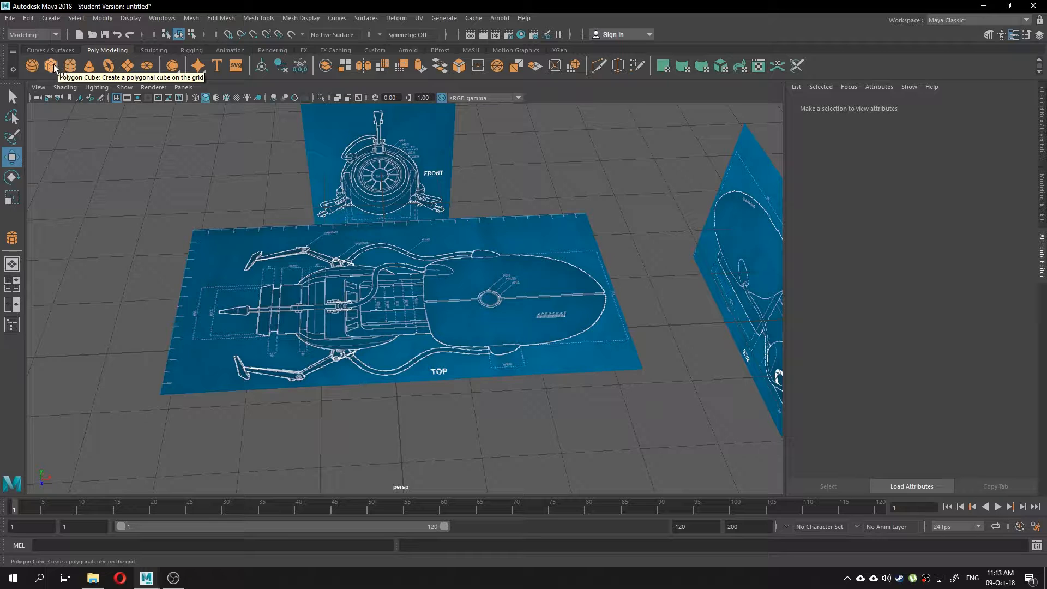
- Create a polygon cylinder over the rear of the top blueprint with a radius of about 1.67 and a height of about 2.36
{"action": "left_click", "coordinate": [70, 66]}
{"action": "left_click_drag", "start_coordinate": [278, 259], "coordinate": [356, 268], "text": "shift"}
- Try rotating the cylinder about -79 degrees around its Z axis with the Rotate tool, and undo the rotation
{"action": "key", "text": "e"}
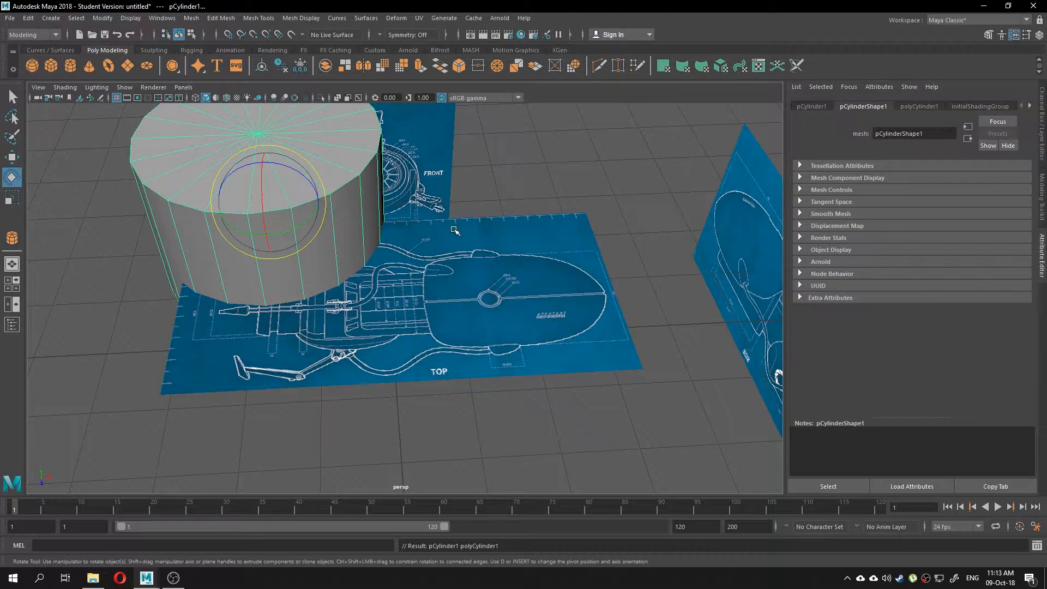
{"action": "left_click_drag", "start_coordinate": [318, 187], "coordinate": [297, 240]}
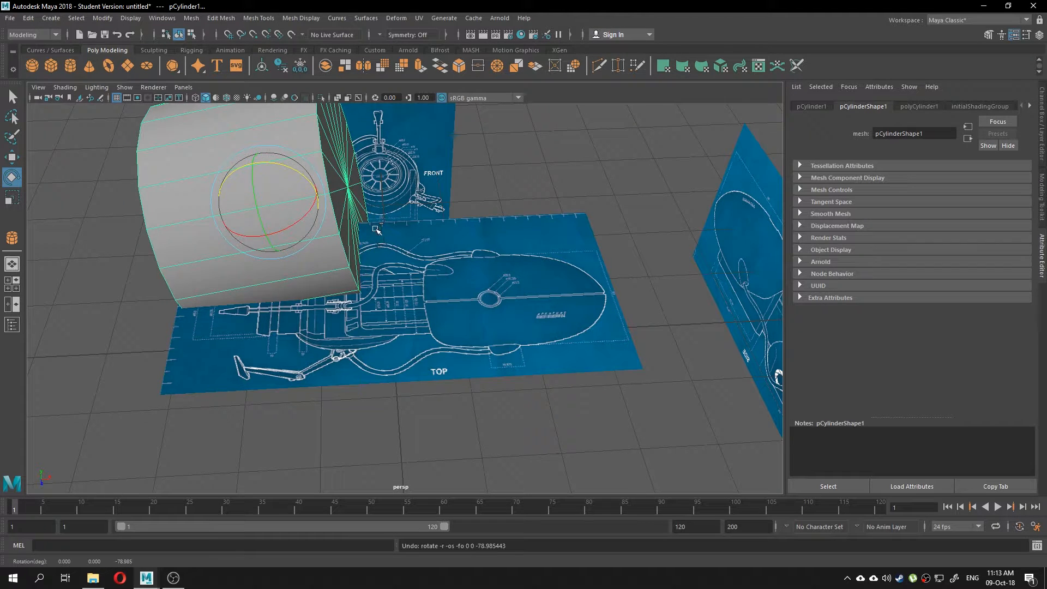
{"action": "key", "text": "ctrl+z"}
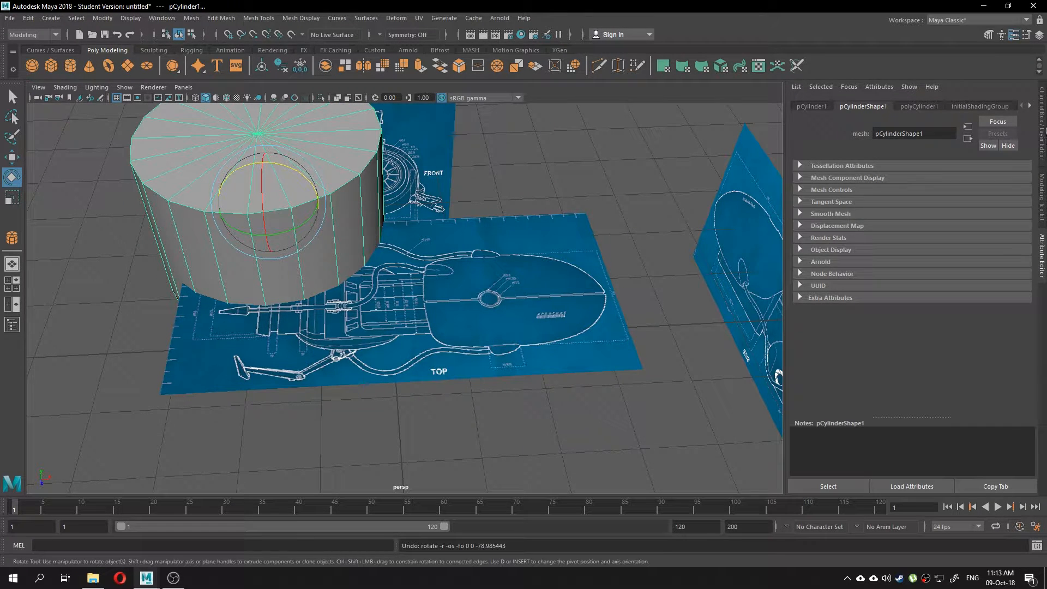
- Set the cylinder's Rotate X to 3, Rotate Y to -41 and Rotate Z to -12, and undo a trial Scale X of 3
{"action": "left_click", "coordinate": [1042, 128]}
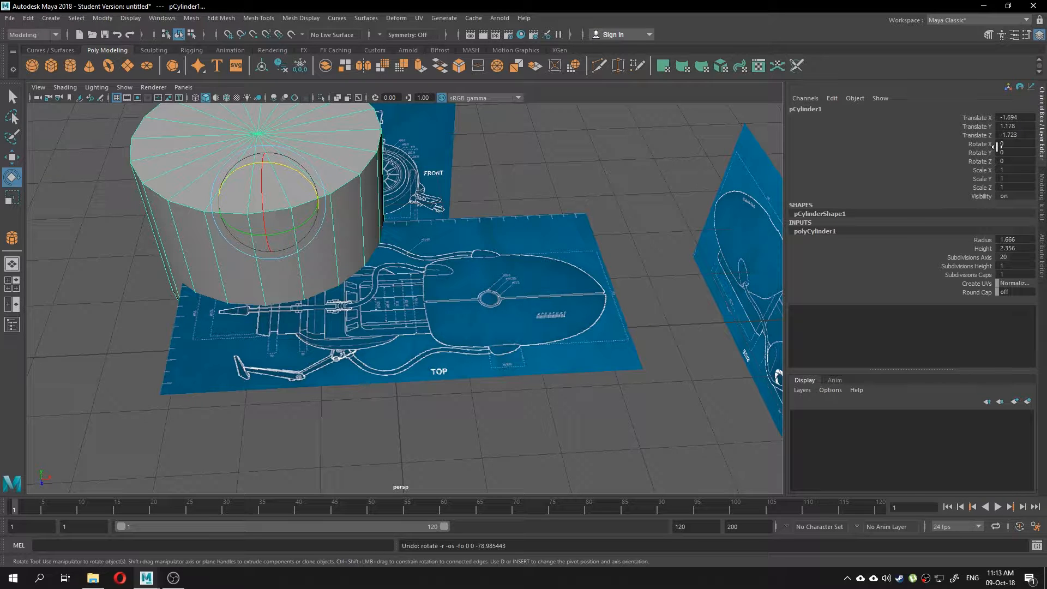
{"action": "left_click_drag", "start_coordinate": [1004, 143], "coordinate": [1018, 173]}
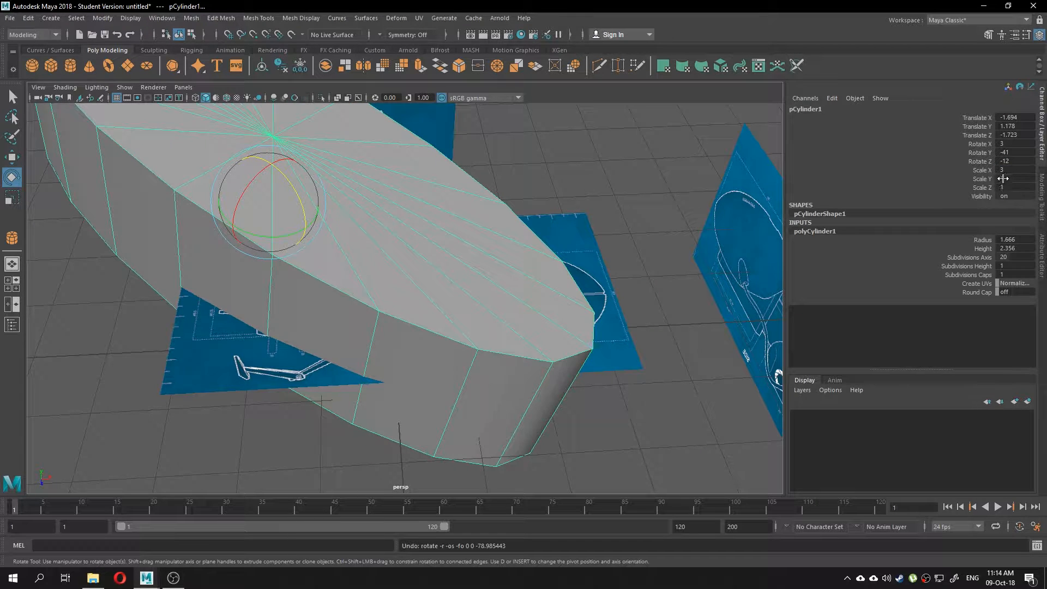
{"action": "key", "text": "ctrl+z"}
- Raise the cylinder's subdivisions to 27 in height, 13 on the caps and 28 around the axis
{"action": "left_click_drag", "start_coordinate": [1007, 267], "coordinate": [1016, 266], "text": "ctrl"}
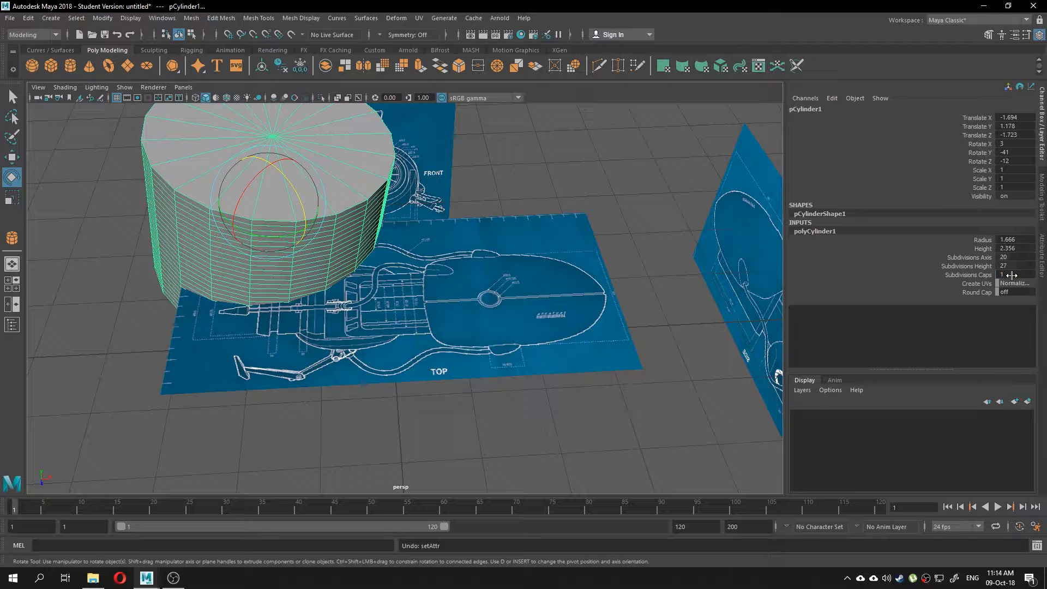
{"action": "mouse_move", "coordinate": [1011, 276]}
{"action": "left_mouse_down", "text": "ctrl"}
{"action": "mouse_move", "coordinate": [997, 274]}
{"action": "mouse_move", "coordinate": [1027, 274]}
{"action": "mouse_move", "coordinate": [996, 274]}
{"action": "mouse_move", "coordinate": [1016, 257]}
{"action": "mouse_move", "coordinate": [1004, 256]}
{"action": "mouse_move", "coordinate": [1021, 256]}
{"action": "left_mouse_up", "text": "ctrl"}
- Try 3 axis subdivisions on the cylinder, raise the count again to make it round and deselect the cylinder
{"action": "middle_click_drag", "start_coordinate": [548, 196], "coordinate": [616, 289], "text": "alt"}
{"action": "left_click", "coordinate": [1004, 257]}
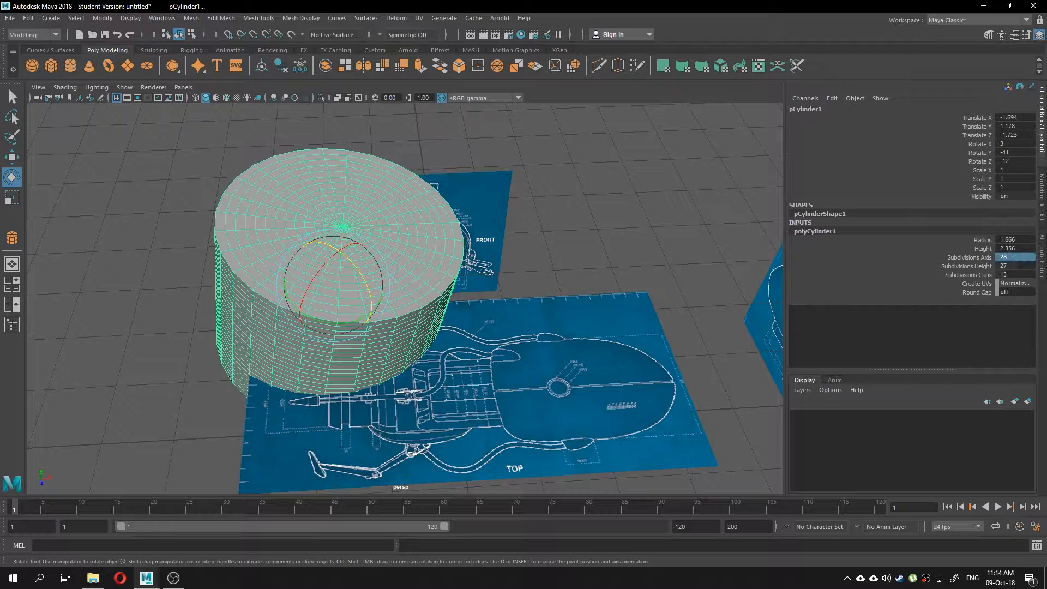
{"action": "type", "text": "33"}
{"action": "key", "text": "Return"}
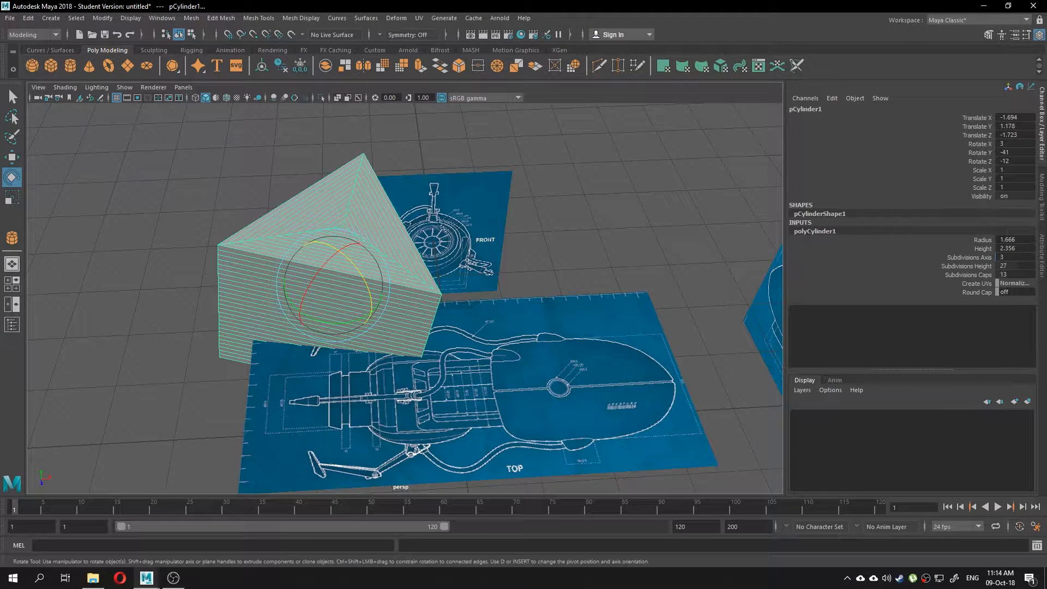
{"action": "left_click_drag", "start_coordinate": [995, 256], "coordinate": [1010, 257], "text": "ctrl"}
{"action": "left_click", "coordinate": [551, 210]}
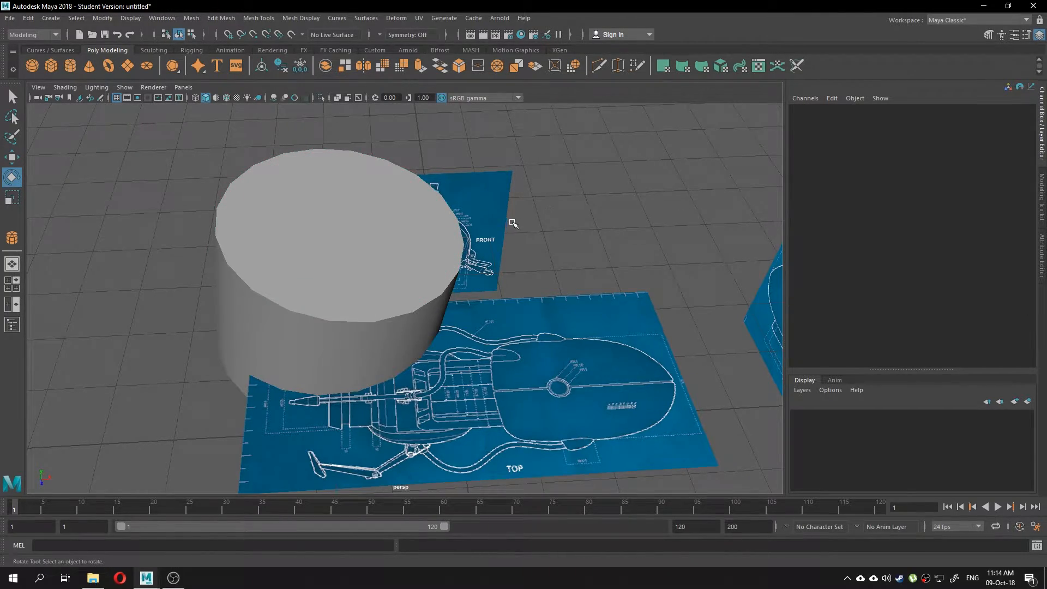
- Select the cylinder and examine its component selection modes such as vertex, edge and face, staying in Object Mode
{"action": "middle_click_drag", "start_coordinate": [509, 224], "coordinate": [556, 284], "text": "alt"}
{"action": "scroll", "coordinate": [488, 247], "scroll_direction": "up", "scroll_amount": 3}
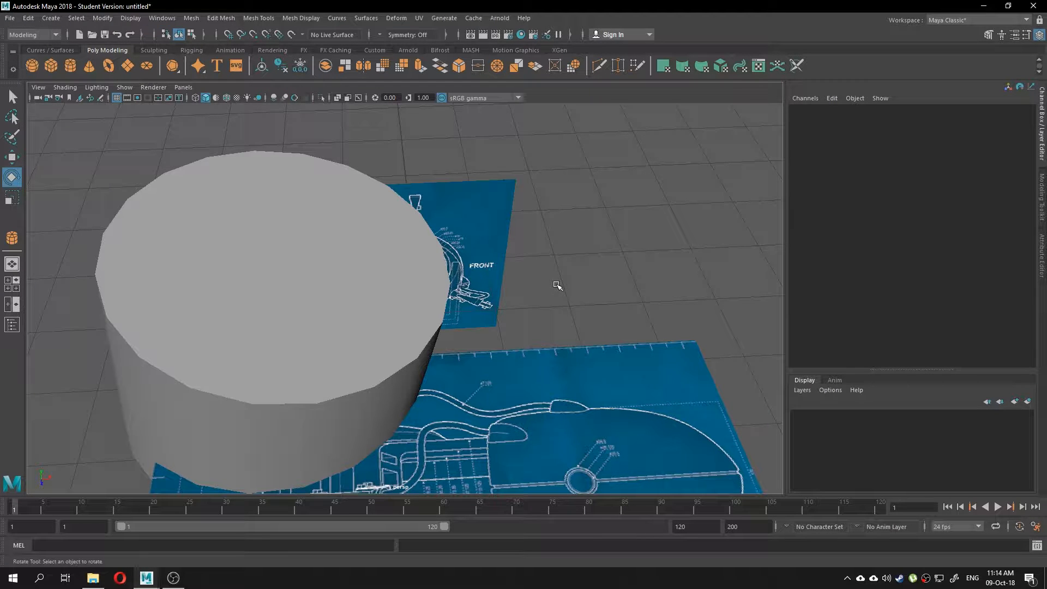
{"action": "middle_click_drag", "start_coordinate": [544, 264], "coordinate": [493, 232], "text": "alt"}
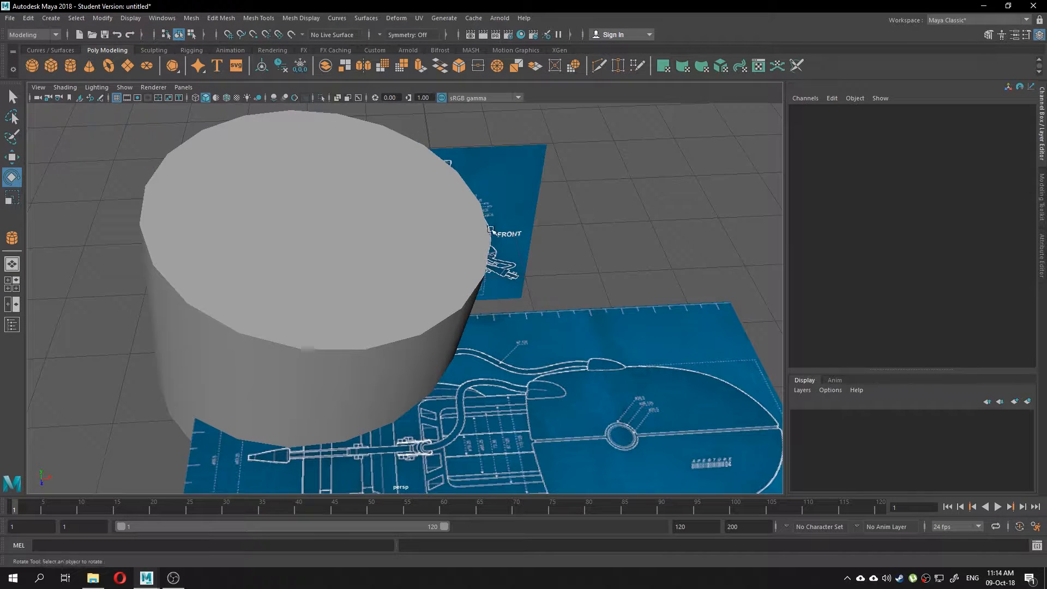
{"action": "left_click", "coordinate": [223, 304]}
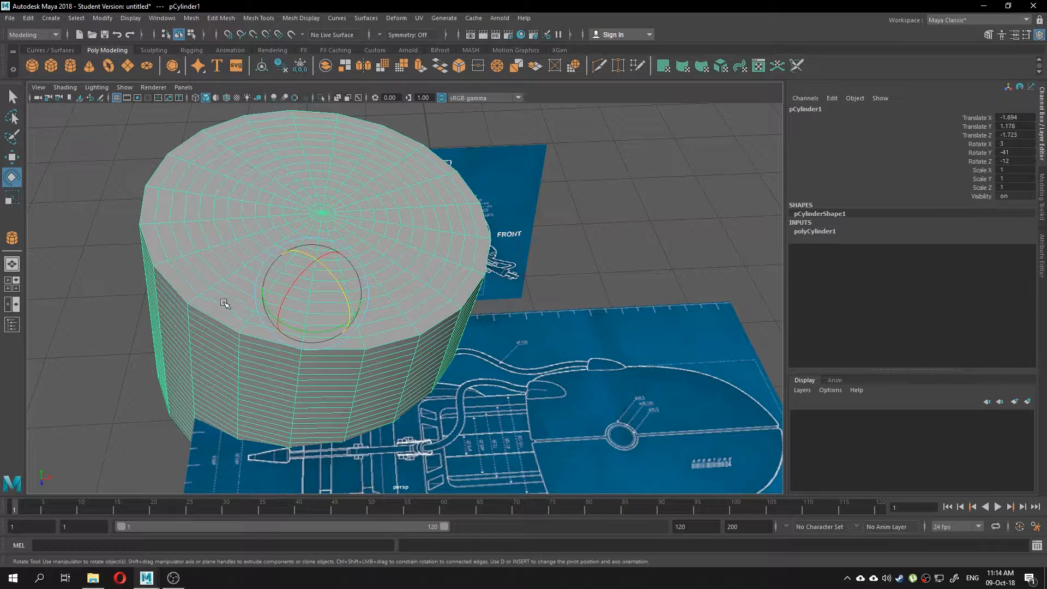
{"action": "right_click", "coordinate": [400, 199]}
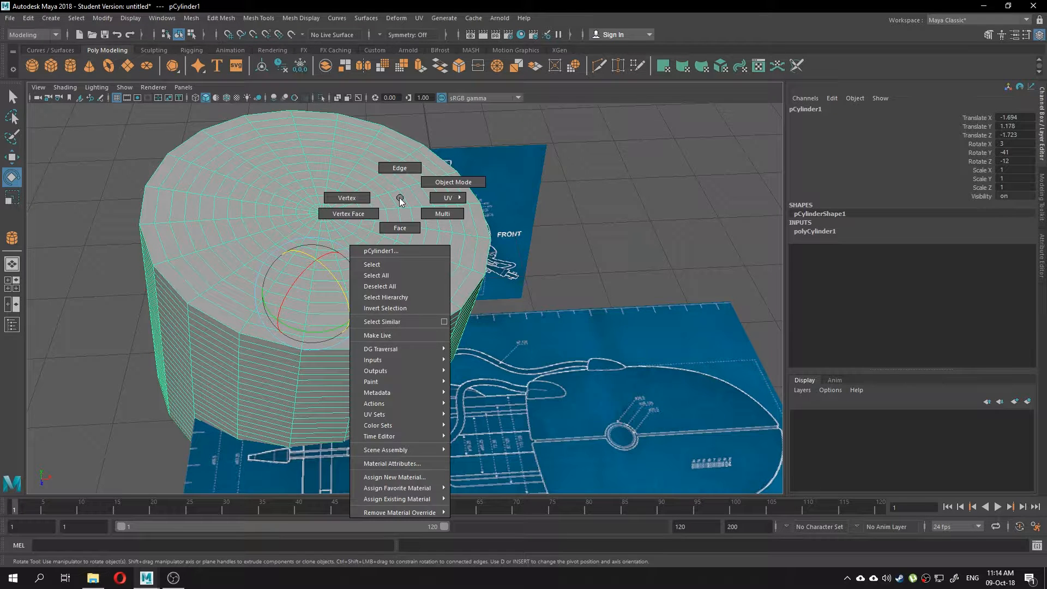
{"action": "right_click", "coordinate": [342, 234]}
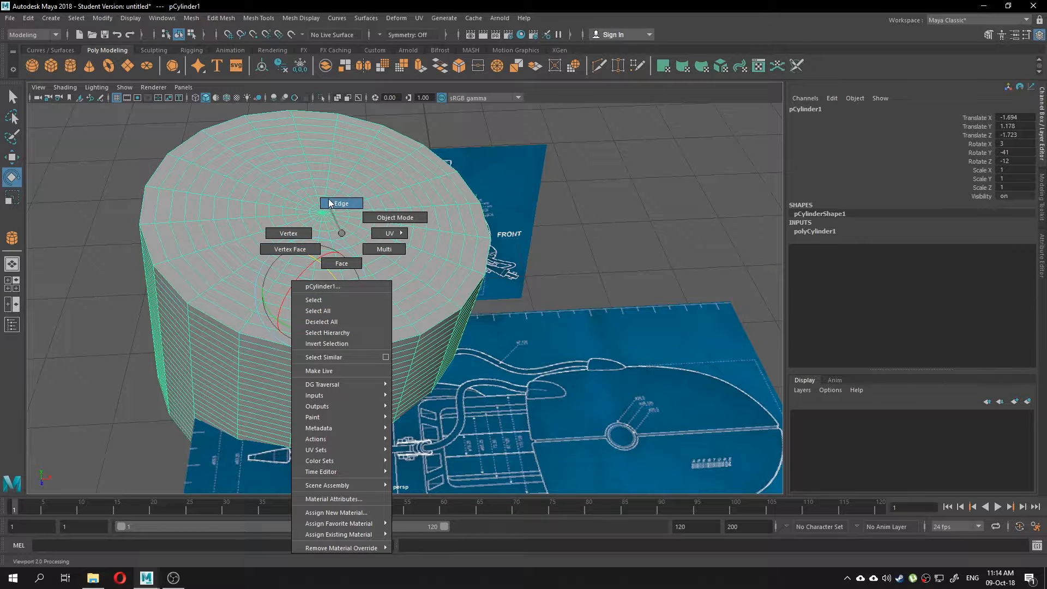
{"action": "left_click", "coordinate": [372, 215]}
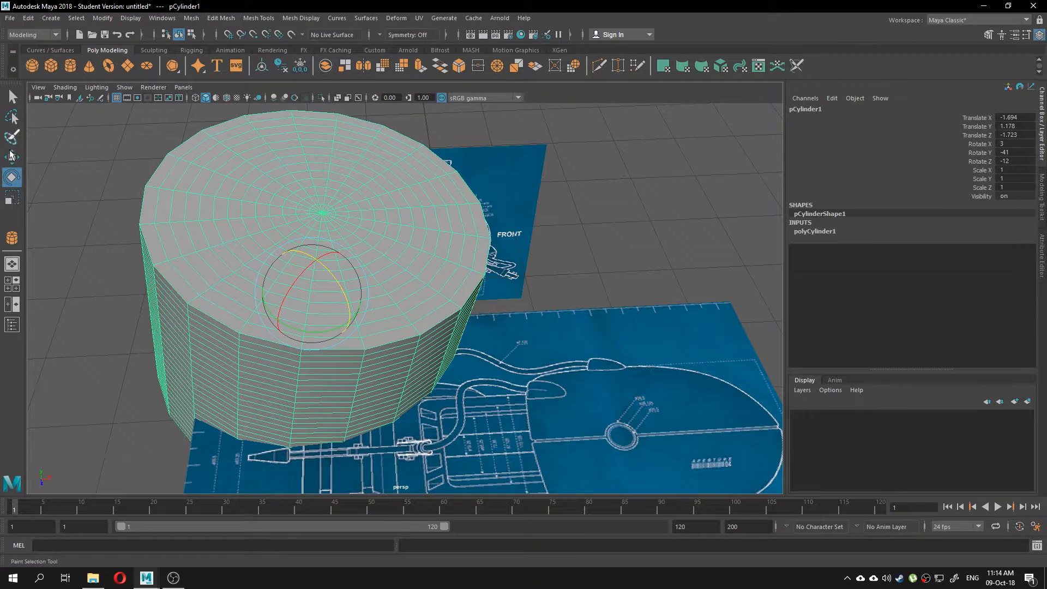
- Switch the cylinder to edge selection and raise the edge loops around the centre of its top cap with the Move tool
{"action": "key", "text": "w"}
{"action": "right_click_drag", "start_coordinate": [313, 215], "coordinate": [304, 187]}
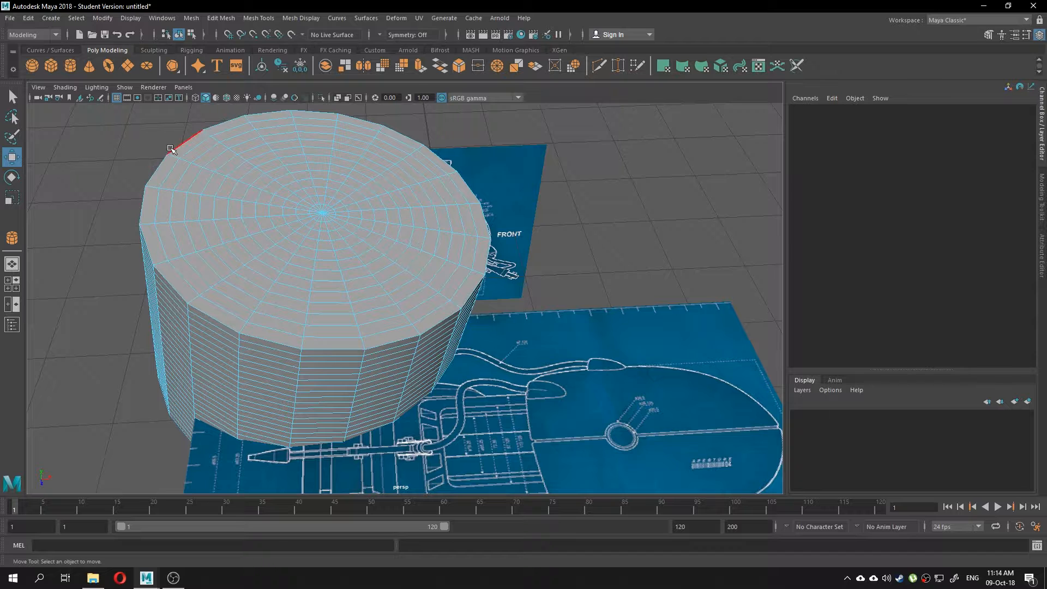
{"action": "double_click", "coordinate": [375, 212]}
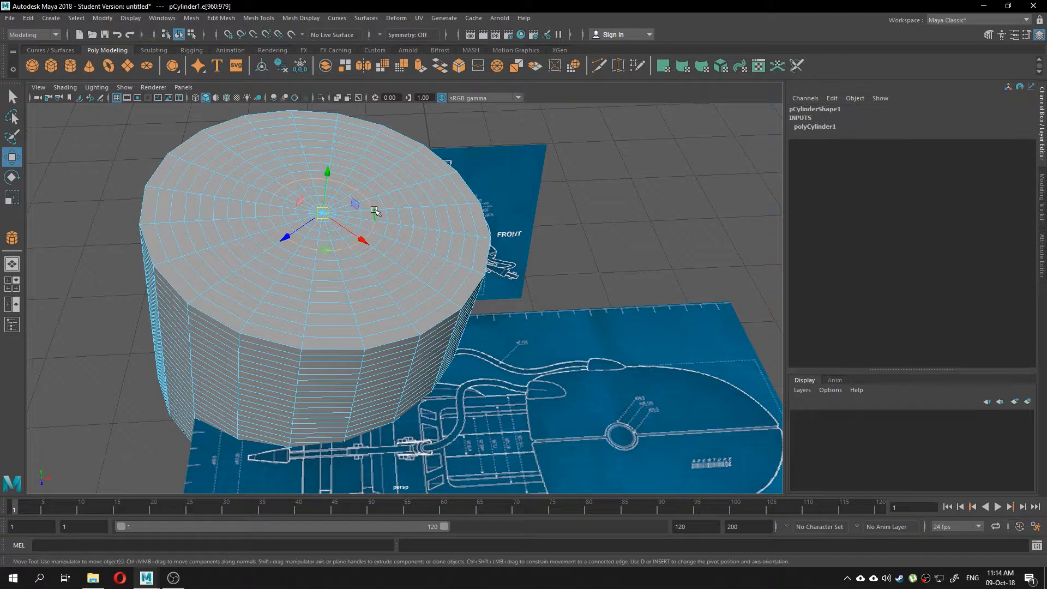
{"action": "mouse_move", "coordinate": [327, 174]}
{"action": "left_mouse_down"}
{"action": "mouse_move", "coordinate": [334, 133]}
{"action": "mouse_move", "coordinate": [329, 159]}
{"action": "left_mouse_up"}
{"action": "double_click", "coordinate": [386, 217]}
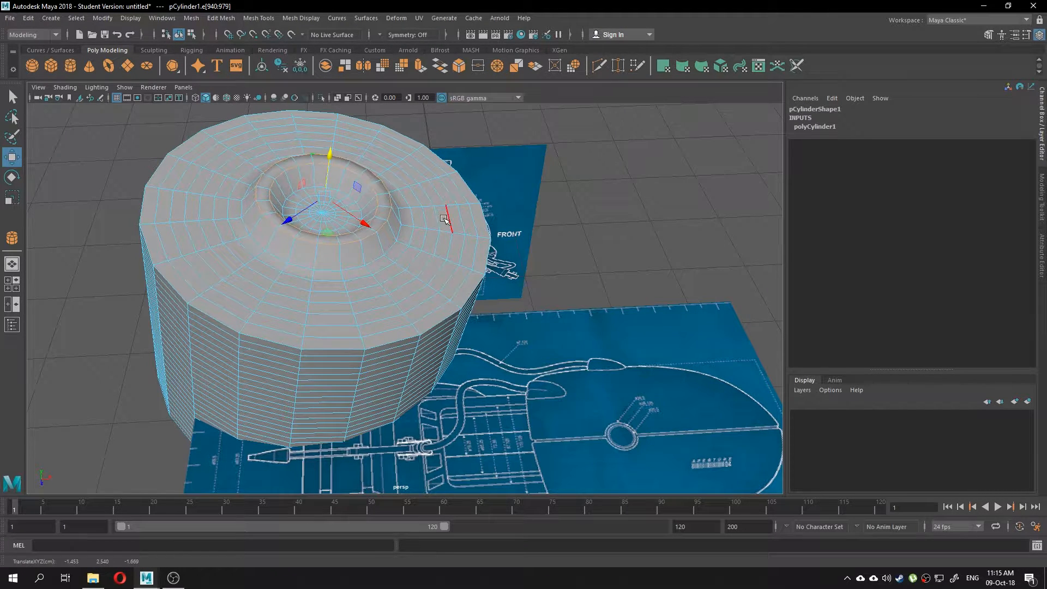
- Try out single edges and edge loops on the top cap, and lower the edge loop near its outer rim
{"action": "left_click", "coordinate": [427, 212]}
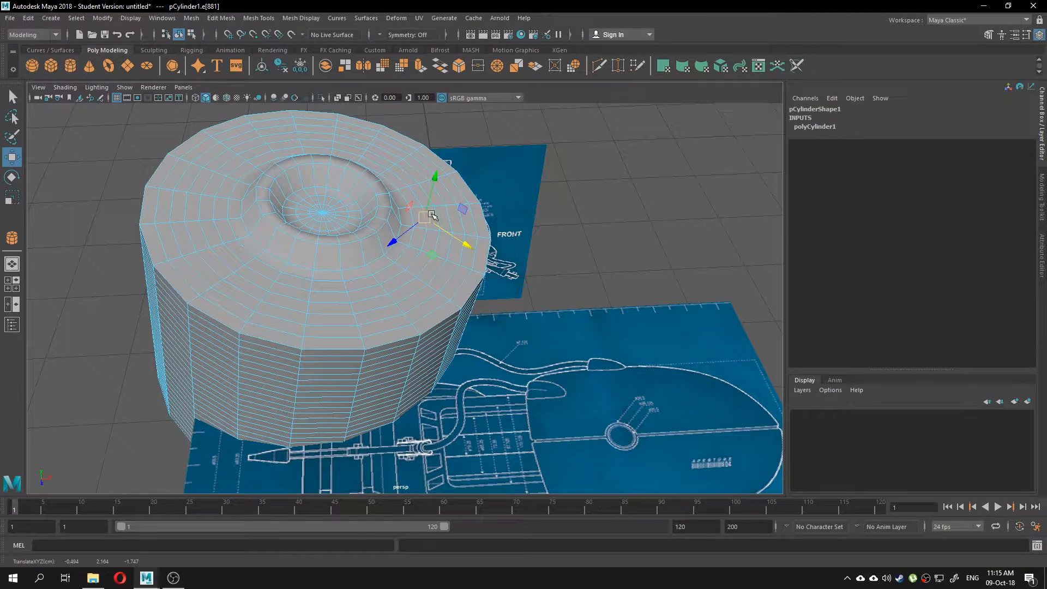
{"action": "left_click_drag", "start_coordinate": [414, 179], "coordinate": [413, 176]}
{"action": "left_click", "coordinate": [438, 229]}
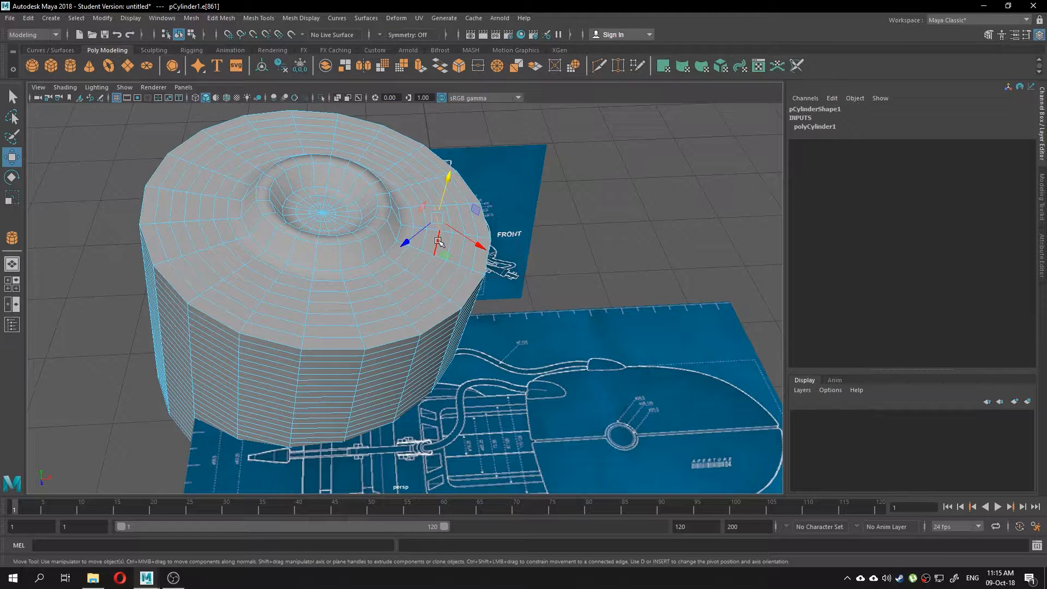
{"action": "double_click", "coordinate": [438, 242]}
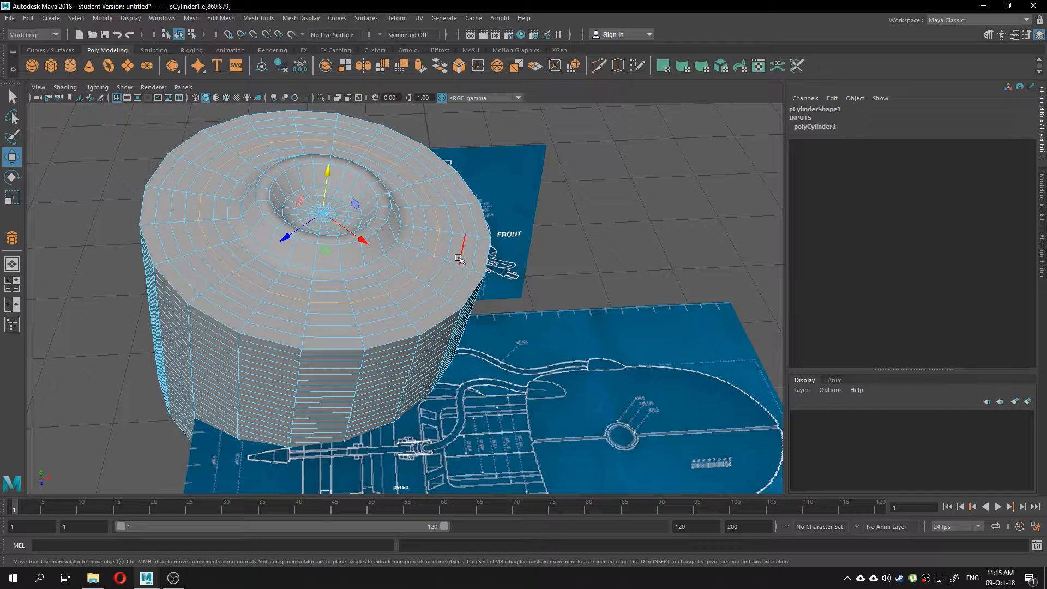
{"action": "left_click", "coordinate": [460, 253]}
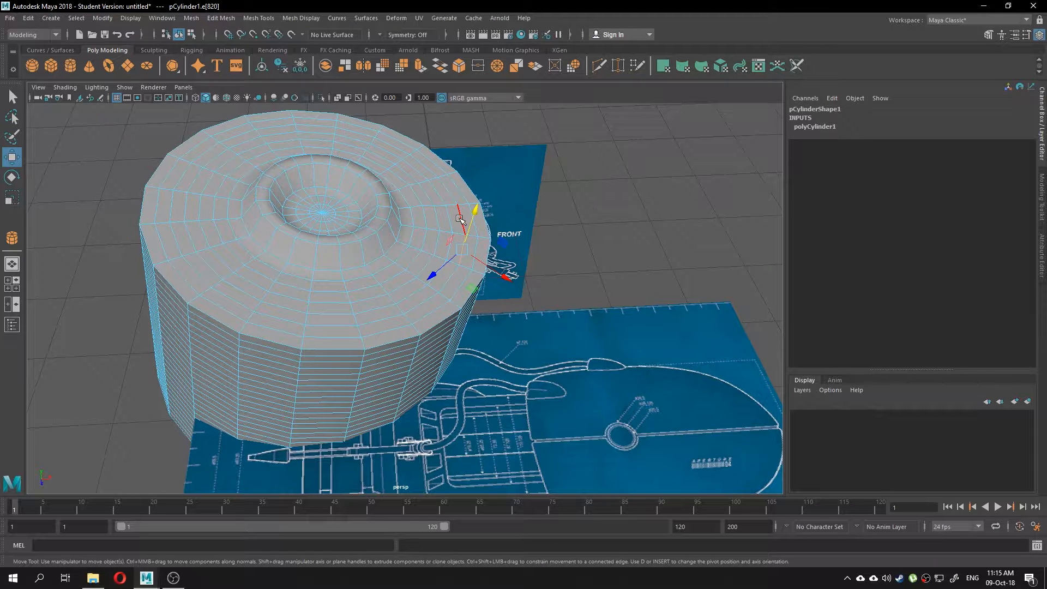
{"action": "double_click", "coordinate": [453, 203]}
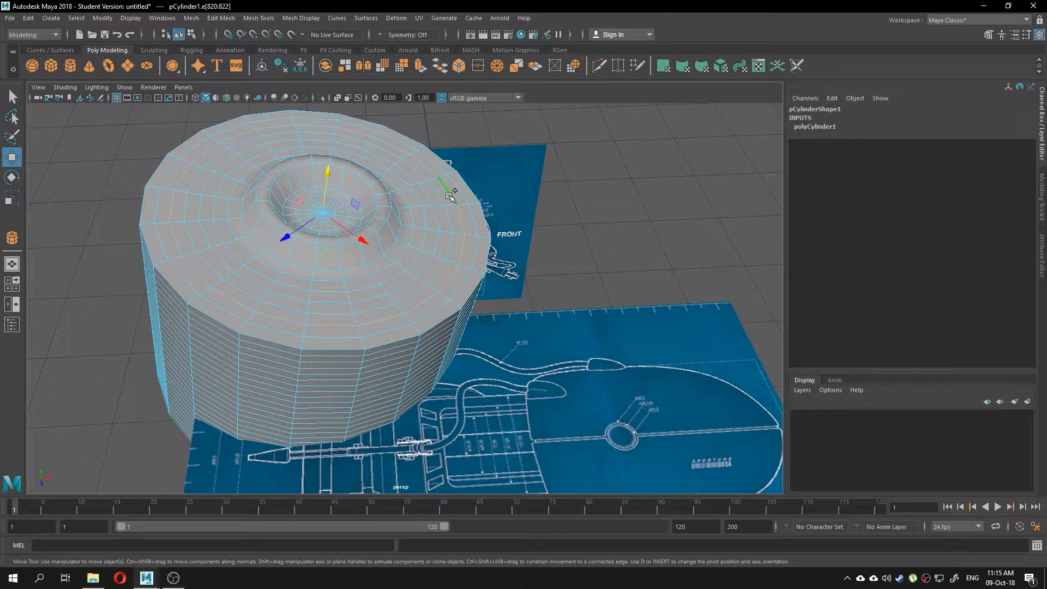
{"action": "left_click_drag", "start_coordinate": [332, 172], "coordinate": [312, 180]}
- Select the edge loop midway between the top cap's centre and rim and lower it to form a groove
{"action": "left_click", "coordinate": [218, 242]}
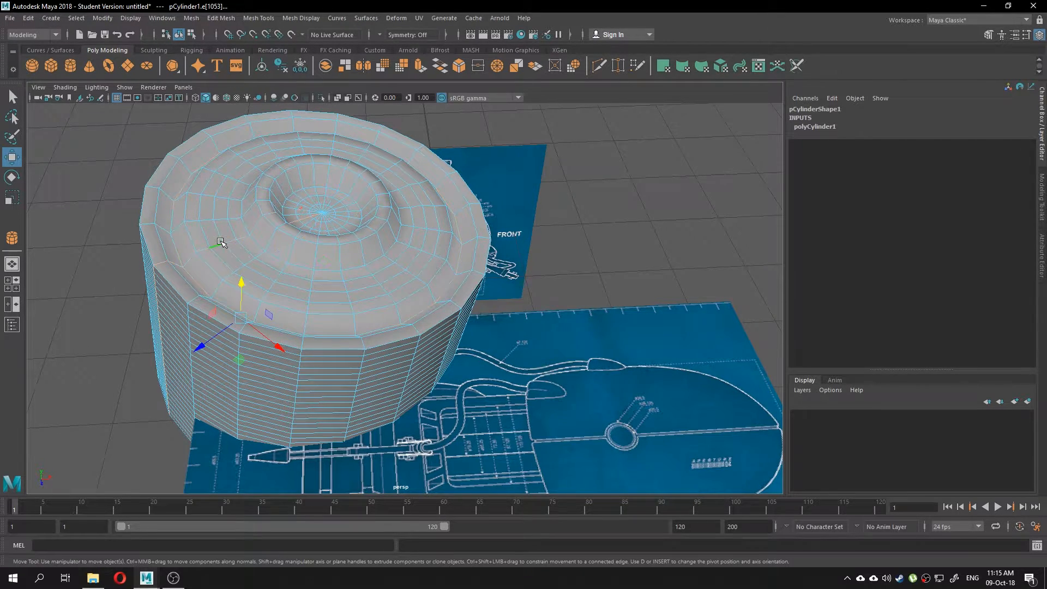
{"action": "double_click", "coordinate": [220, 231]}
{"action": "scroll", "coordinate": [334, 207], "scroll_direction": "up", "scroll_amount": 2}
{"action": "middle_click_drag", "start_coordinate": [334, 208], "coordinate": [338, 251], "text": "alt"}
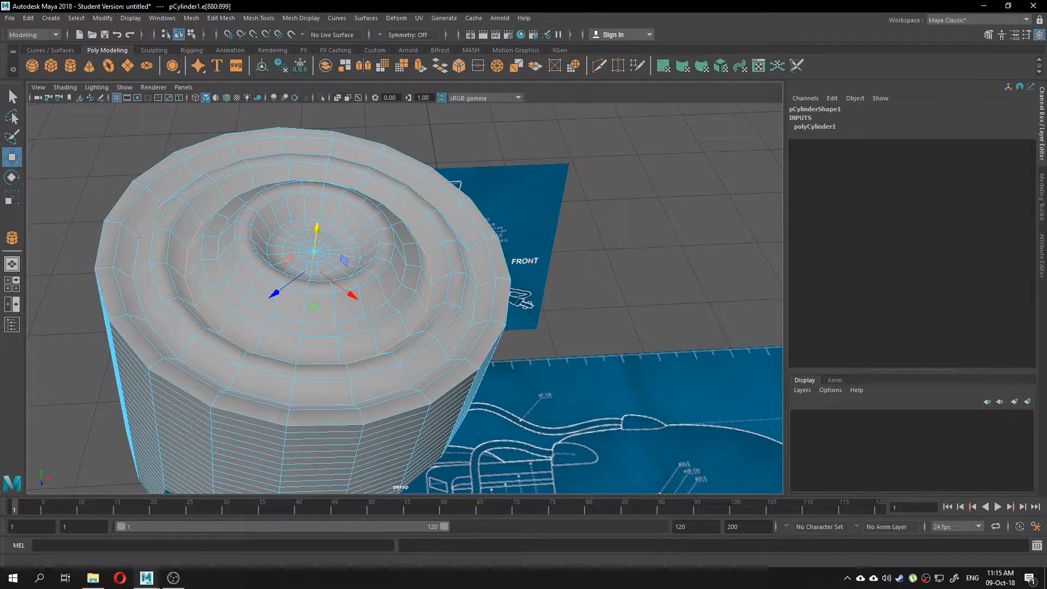
- Rotate the groove edge loops near the outer rim of the top cap so the groove tilts
{"action": "key", "text": "e"}
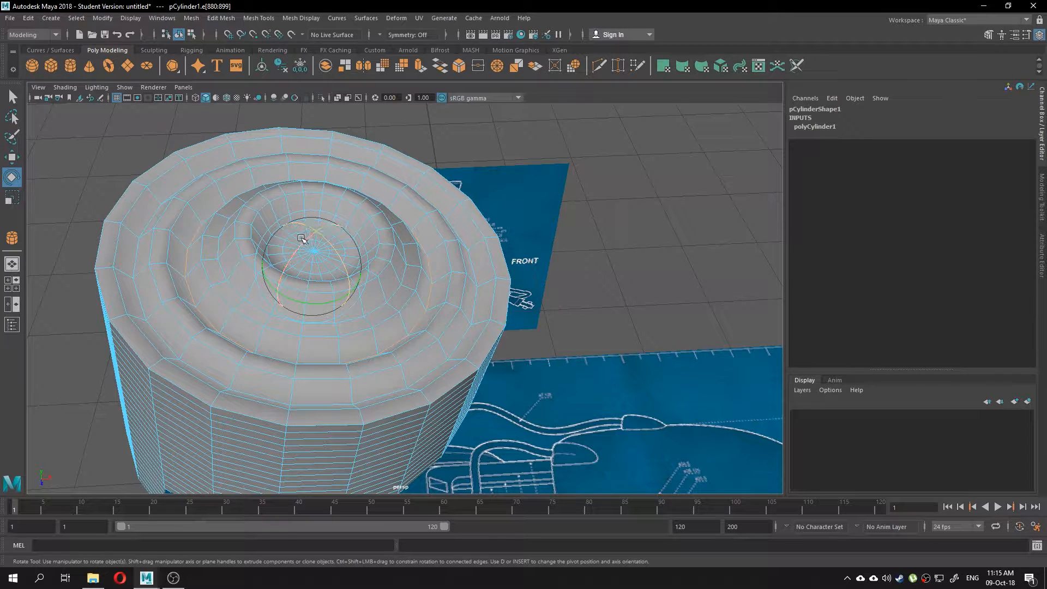
{"action": "mouse_move", "coordinate": [311, 227]}
{"action": "left_mouse_down"}
{"action": "mouse_move", "coordinate": [303, 242]}
{"action": "mouse_move", "coordinate": [312, 229]}
{"action": "mouse_move", "coordinate": [297, 235]}
{"action": "left_mouse_up"}
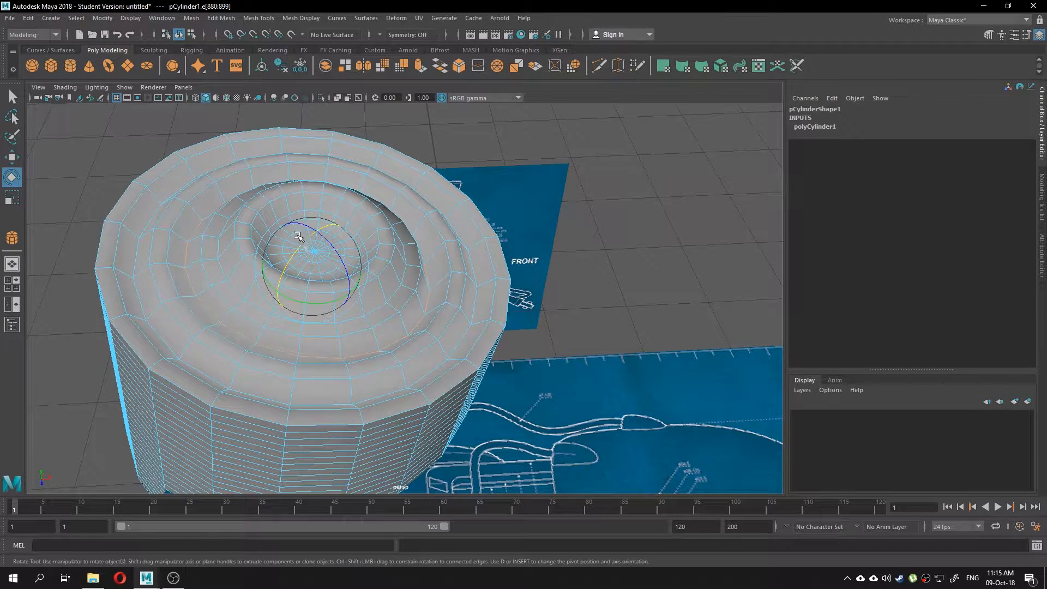
{"action": "double_click", "coordinate": [454, 245], "text": "shift"}
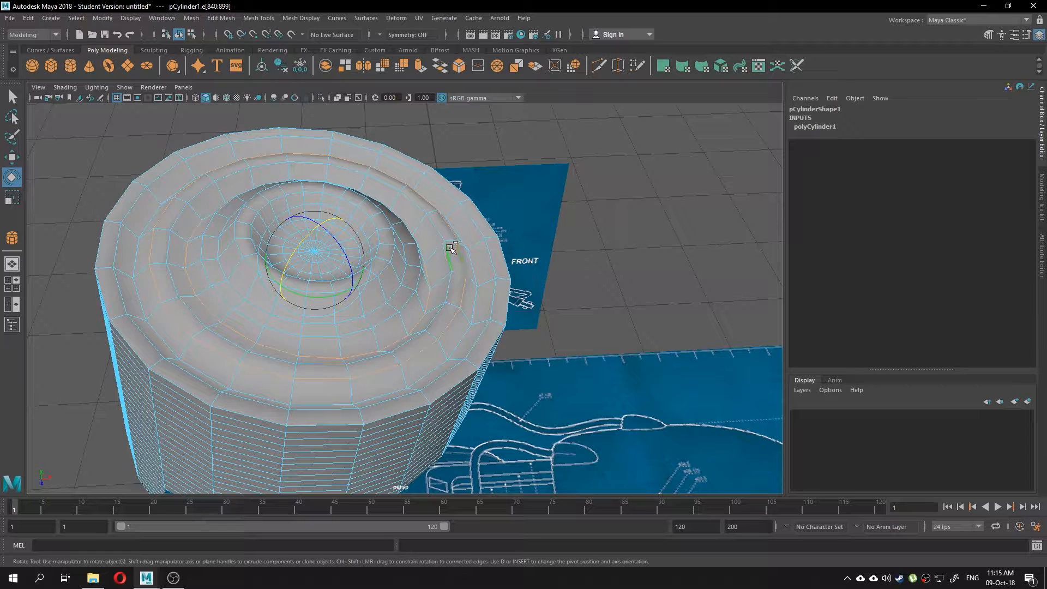
{"action": "left_click_drag", "start_coordinate": [301, 241], "coordinate": [301, 237]}
{"action": "key", "text": "ctrl+z"}
{"action": "key", "text": "ctrl+z"}
- Select the two neighbouring edge loops around the central recess, rotate them together, and deselect them
{"action": "double_click", "coordinate": [244, 256]}
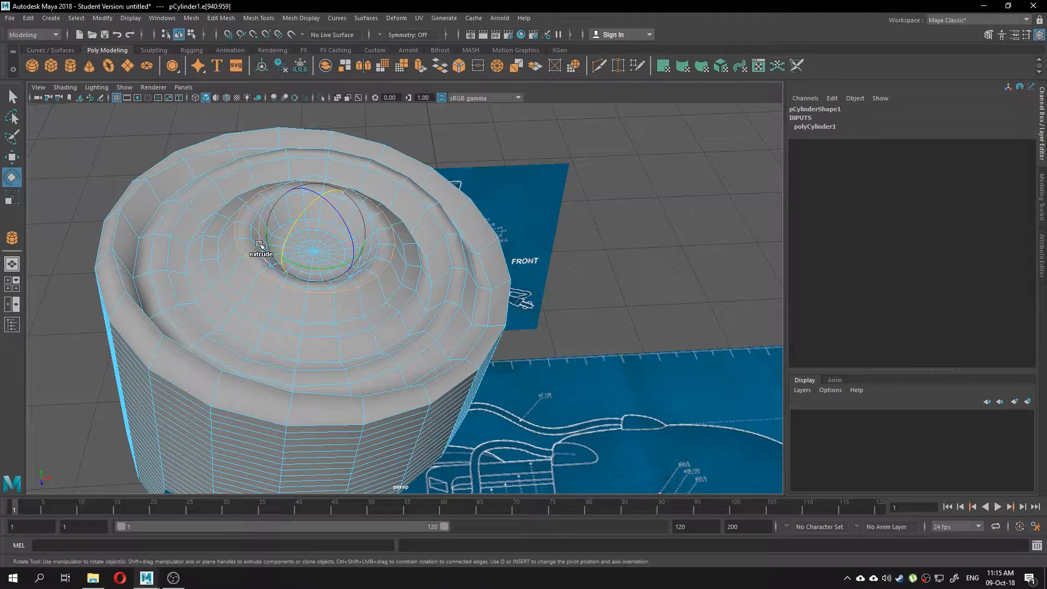
{"action": "double_click", "coordinate": [257, 243], "text": "shift"}
{"action": "left_click_drag", "start_coordinate": [312, 229], "coordinate": [304, 211]}
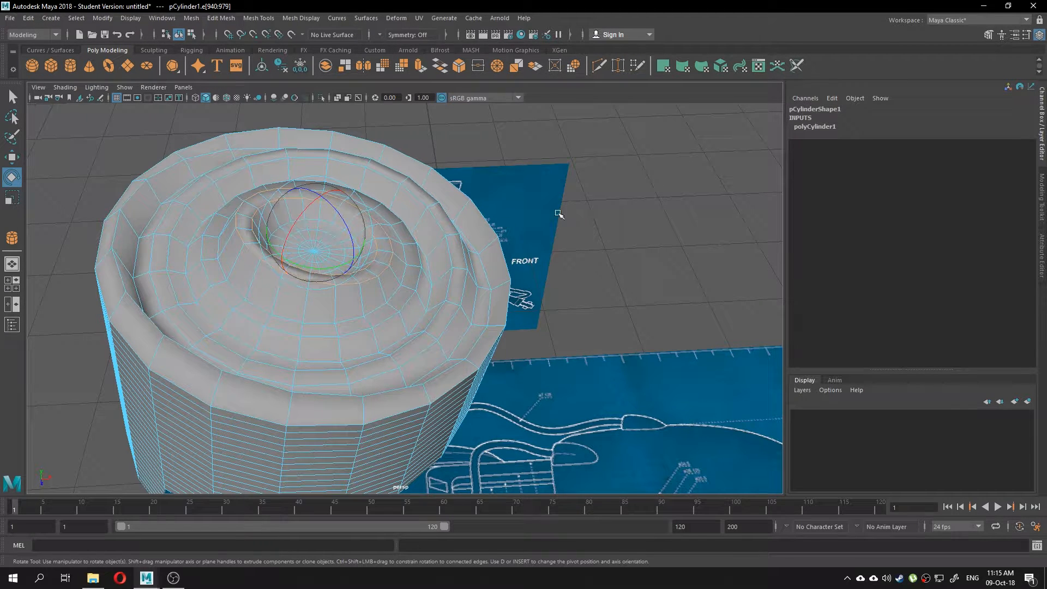
{"action": "left_click", "coordinate": [586, 212]}
{"action": "left_click", "coordinate": [345, 243]}
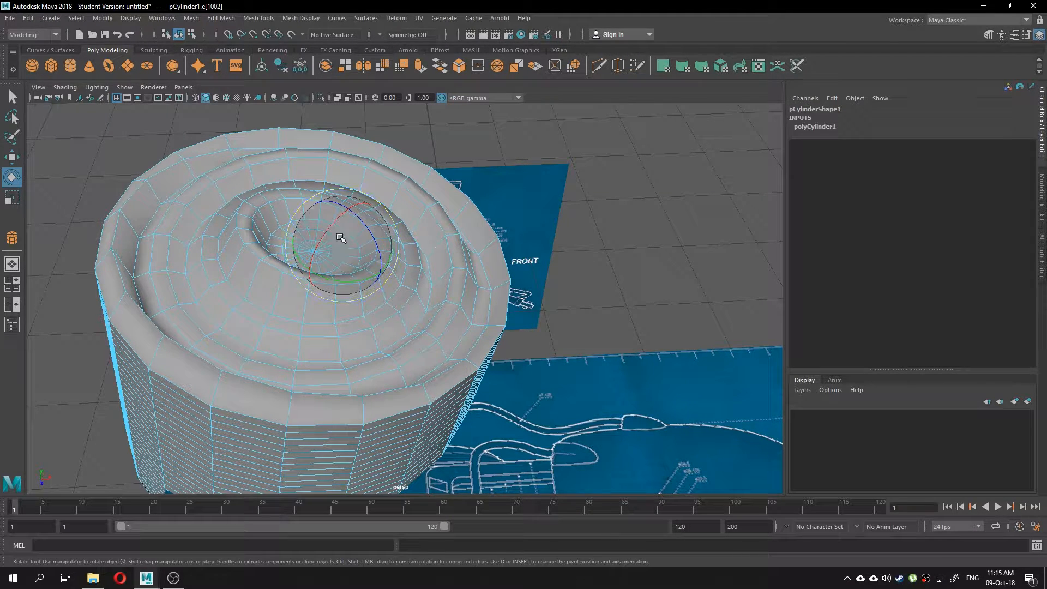
{"action": "left_click", "coordinate": [477, 212]}
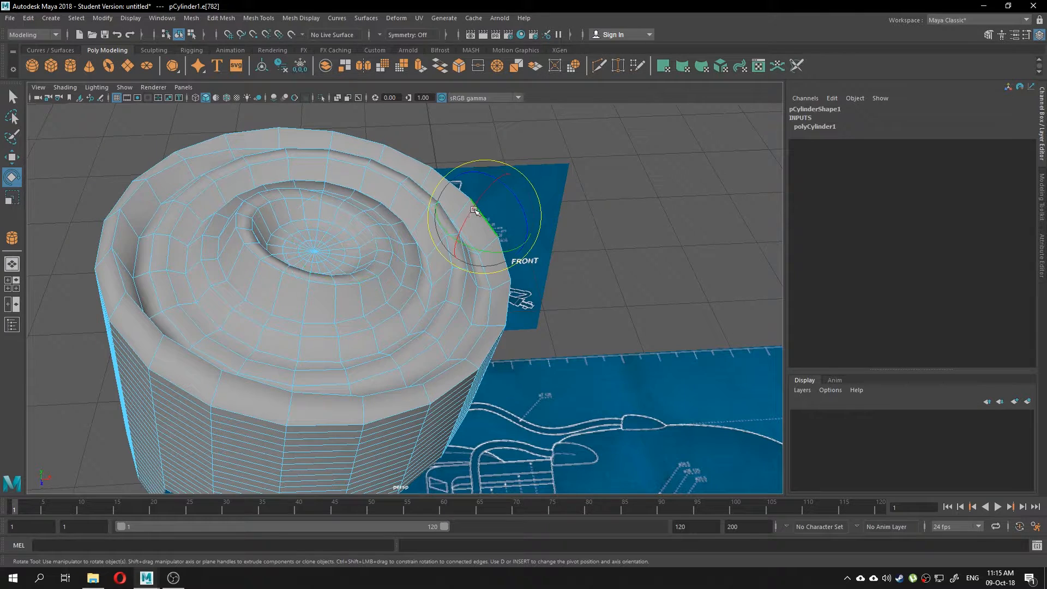
- Select the edge loop just inside the top cap's outer rim and resize it uniformly with the Scale tool
{"action": "double_click", "coordinate": [476, 320]}
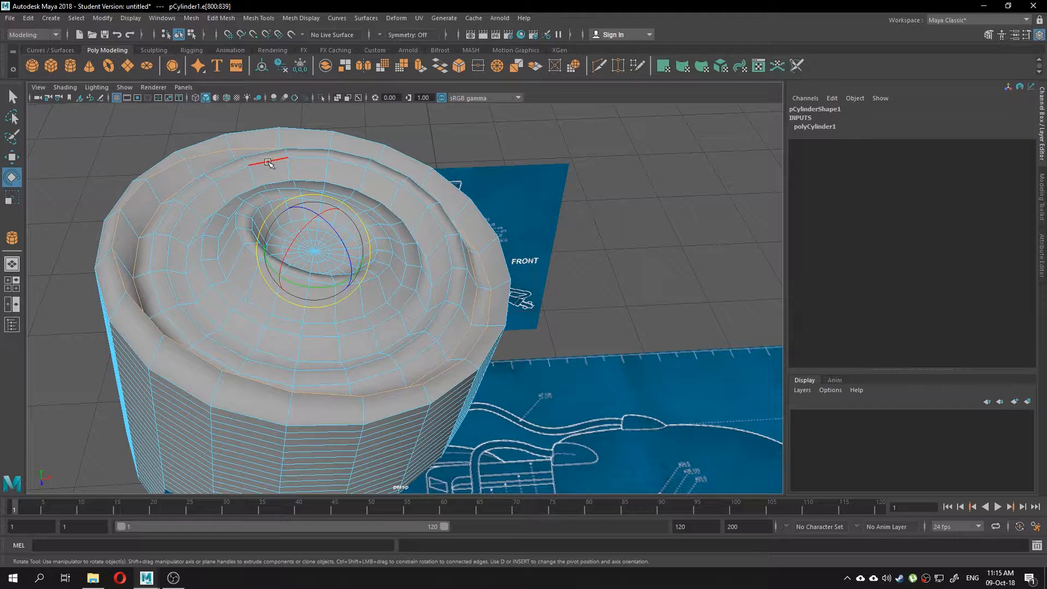
{"action": "key", "text": "r"}
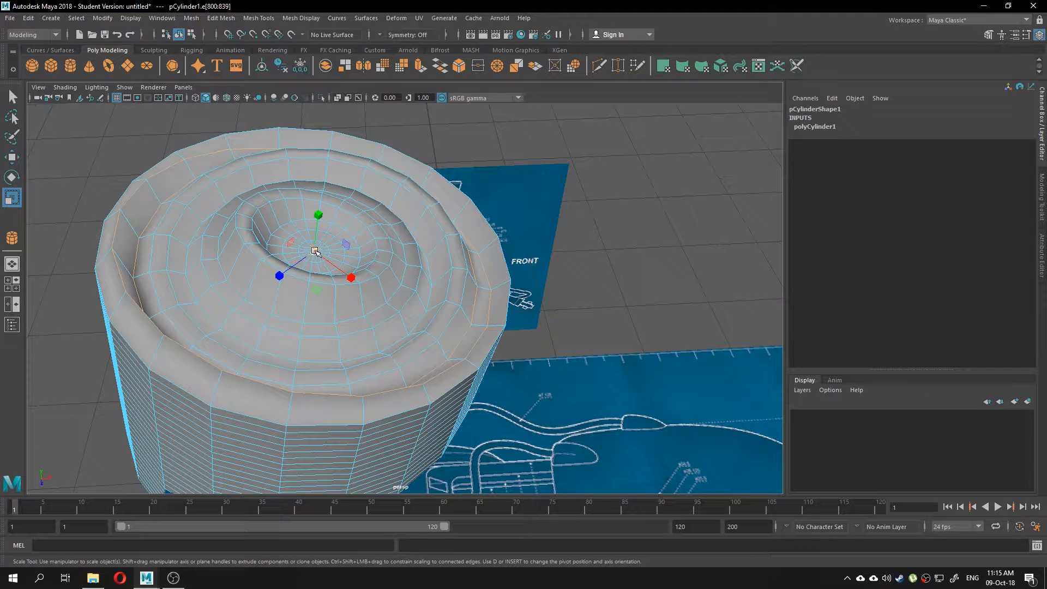
{"action": "mouse_move", "coordinate": [315, 251]}
{"action": "left_mouse_down"}
{"action": "mouse_move", "coordinate": [336, 257]}
{"action": "mouse_move", "coordinate": [318, 258]}
{"action": "left_mouse_up"}
- Return the cylinder to Object Mode and scale it to 0.92 in X, 0.6 in Y and 0.946 in Z
{"action": "right_click_drag", "start_coordinate": [273, 261], "coordinate": [311, 244]}
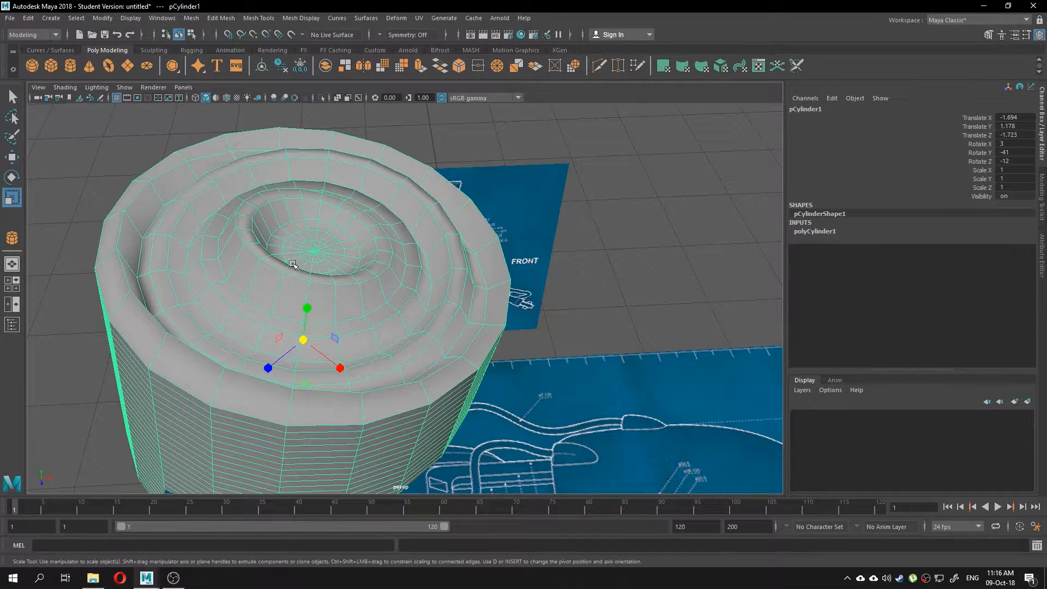
{"action": "left_click_drag", "start_coordinate": [303, 341], "coordinate": [304, 317]}
{"action": "left_click_drag", "start_coordinate": [267, 368], "coordinate": [345, 383]}
{"action": "left_click_drag", "start_coordinate": [304, 341], "coordinate": [200, 361]}
{"action": "middle_click_drag", "start_coordinate": [144, 211], "coordinate": [189, 170], "text": "alt"}
- Switch the cylinder to face selection and move a face beside the top cap's central recess with the Move tool
{"action": "right_click", "coordinate": [267, 232]}
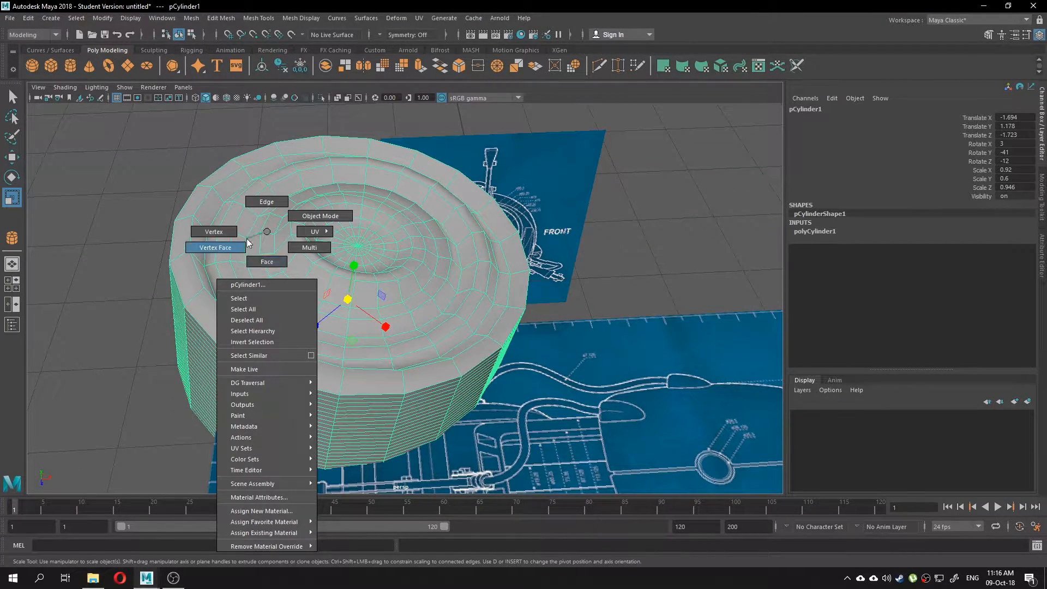
{"action": "left_click", "coordinate": [260, 257]}
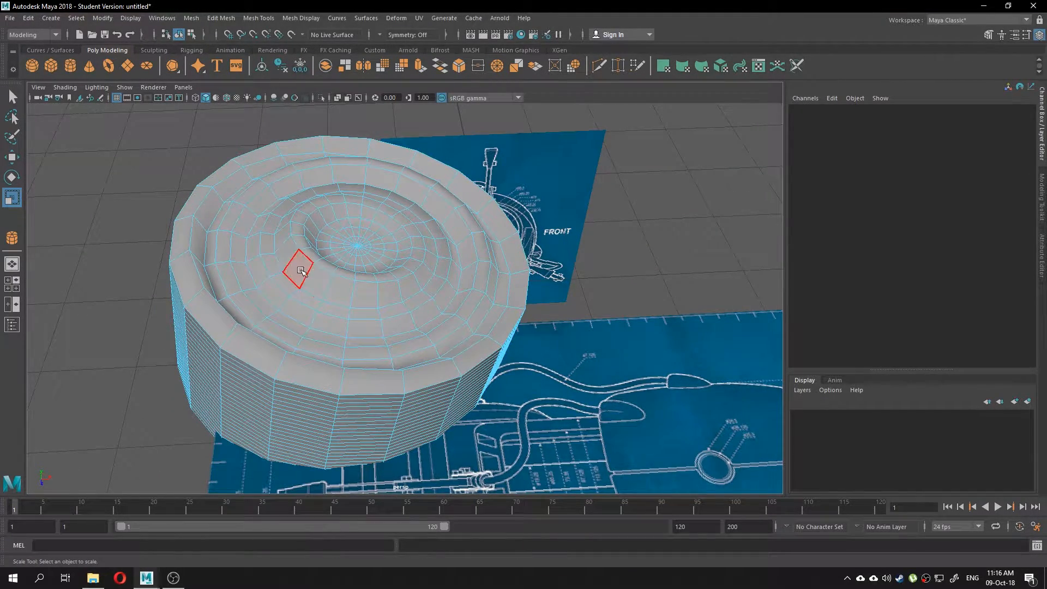
{"action": "double_click", "coordinate": [300, 271]}
{"action": "left_click", "coordinate": [300, 270]}
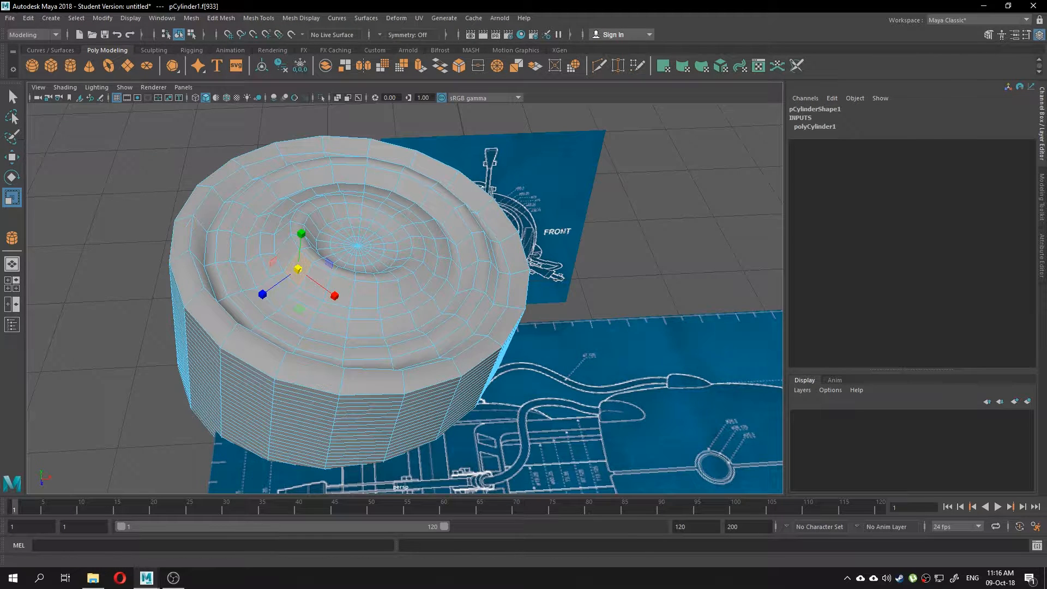
{"action": "key", "text": "w"}
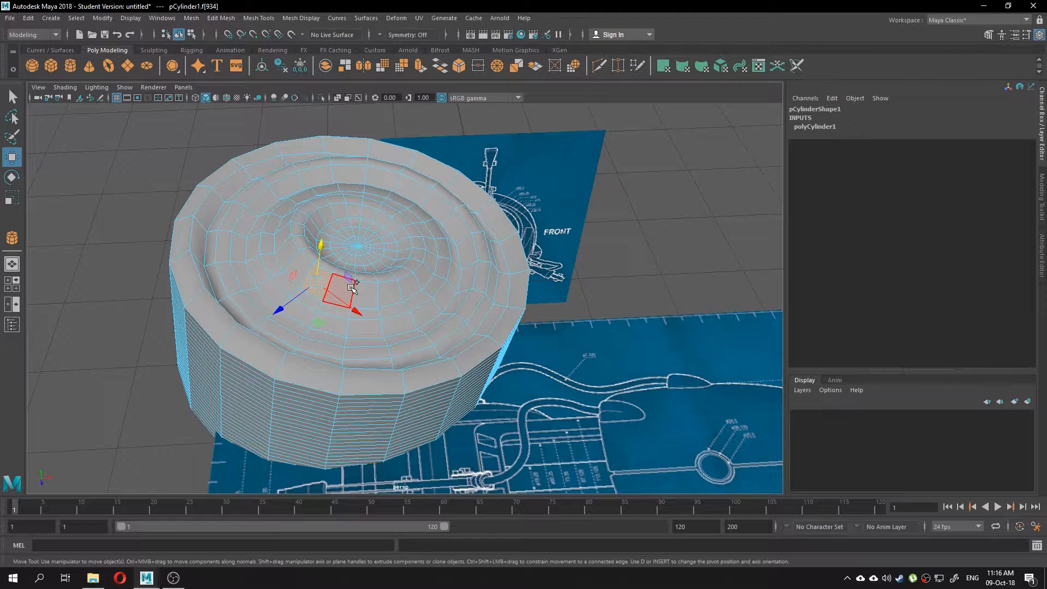
{"action": "left_click", "coordinate": [319, 295]}
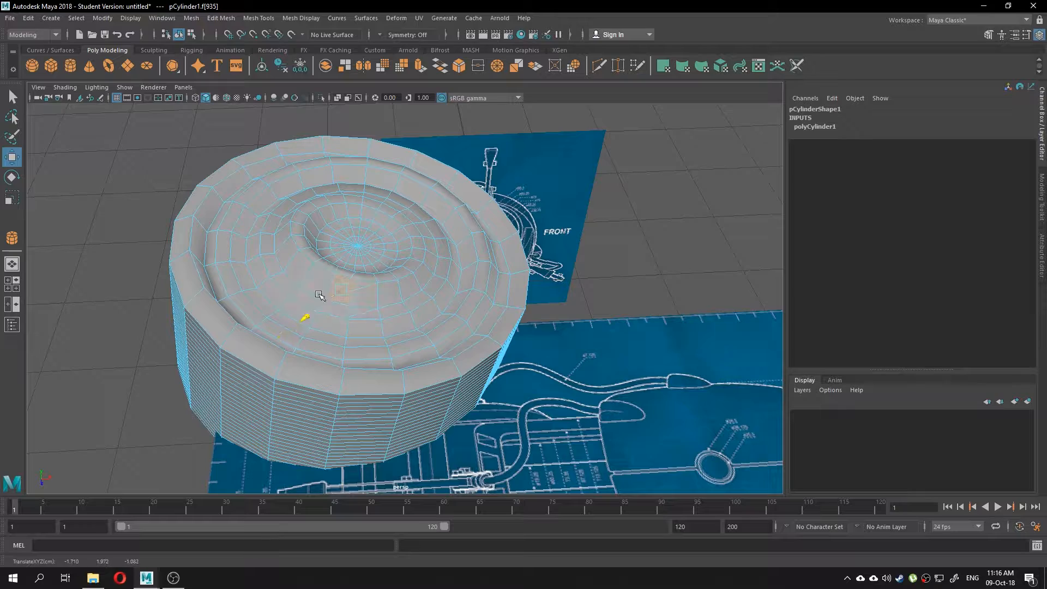
{"action": "left_click_drag", "start_coordinate": [319, 295], "coordinate": [348, 236]}
{"action": "left_click_drag", "start_coordinate": [329, 271], "coordinate": [303, 291]}
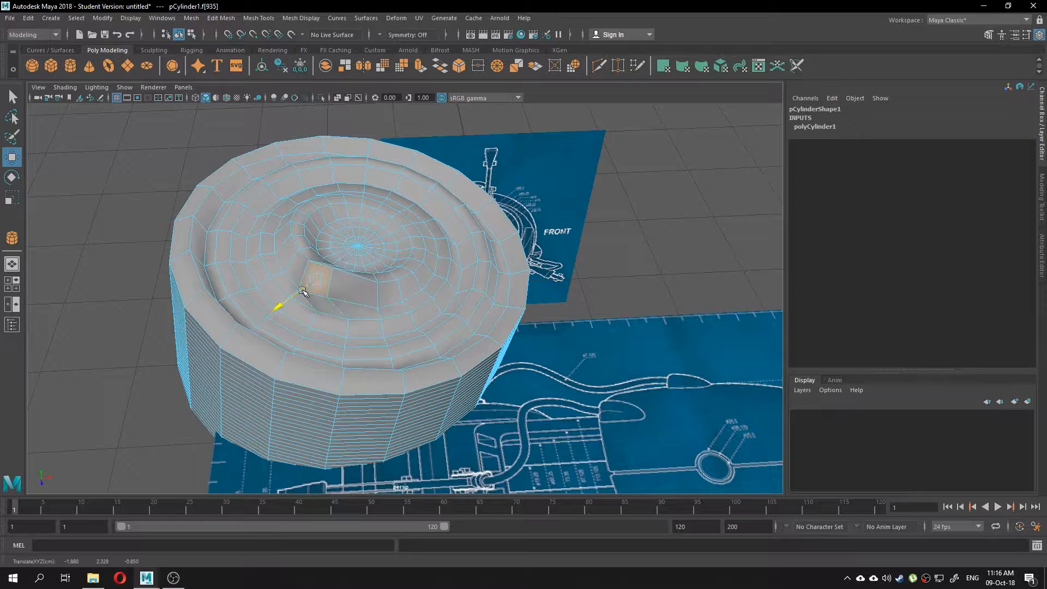
- Raise the selected face further into a peak and shift it sideways along the X axis
{"action": "left_click_drag", "start_coordinate": [490, 267], "coordinate": [361, 303], "text": "alt"}
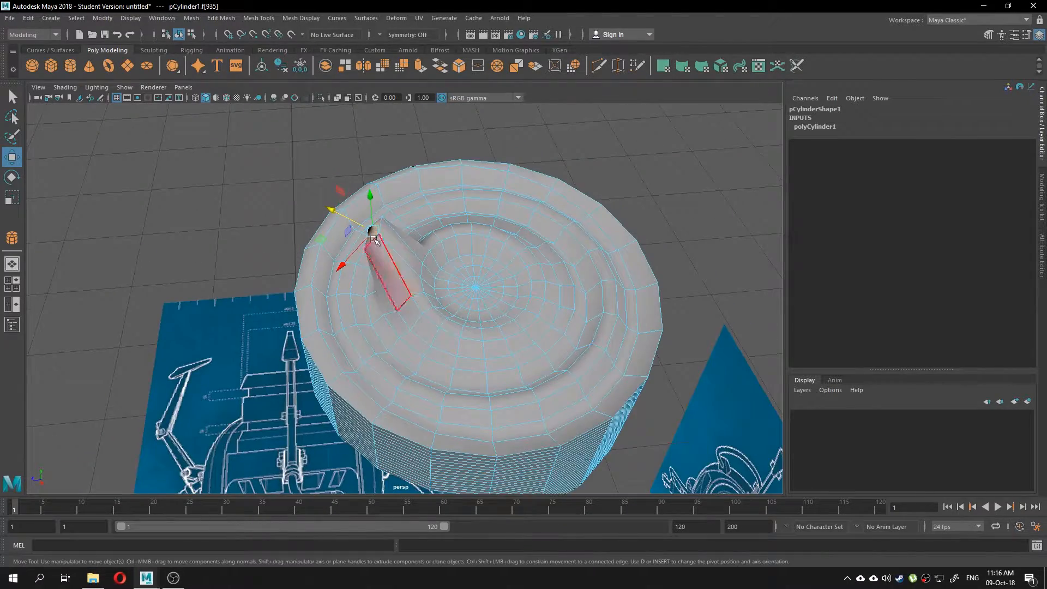
{"action": "left_click_drag", "start_coordinate": [490, 303], "coordinate": [591, 276], "text": "alt"}
{"action": "middle_click_drag", "start_coordinate": [361, 293], "coordinate": [420, 309], "text": "alt"}
{"action": "scroll", "coordinate": [391, 321], "scroll_direction": "up", "scroll_amount": 5}
{"action": "left_click_drag", "start_coordinate": [353, 266], "coordinate": [358, 226]}
{"action": "middle_click_drag", "start_coordinate": [559, 290], "coordinate": [498, 269], "text": "alt"}
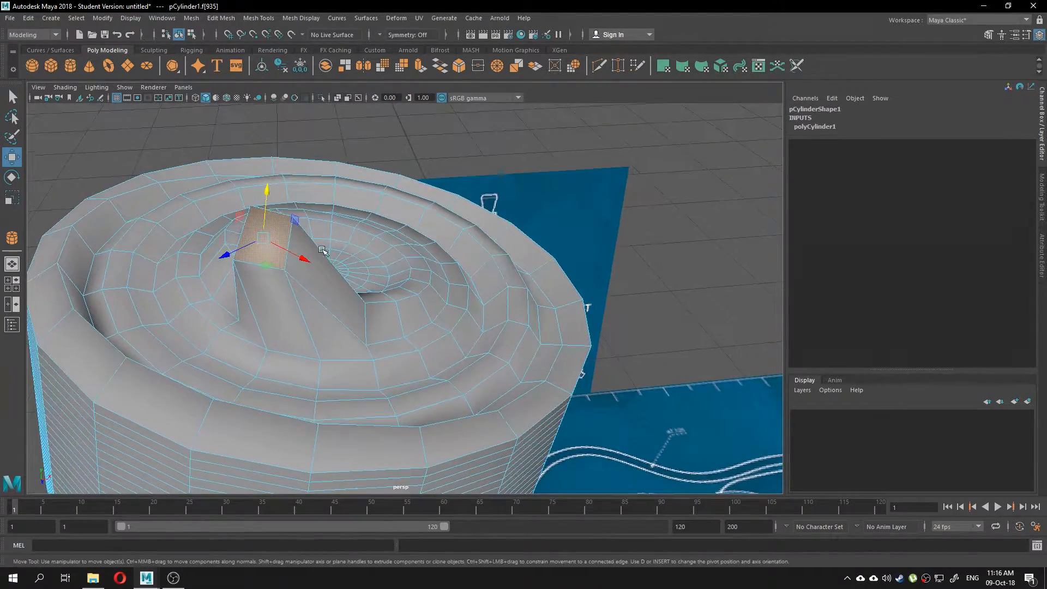
{"action": "left_click_drag", "start_coordinate": [292, 255], "coordinate": [311, 271]}
{"action": "middle_click_drag", "start_coordinate": [516, 245], "coordinate": [528, 244], "text": "alt"}
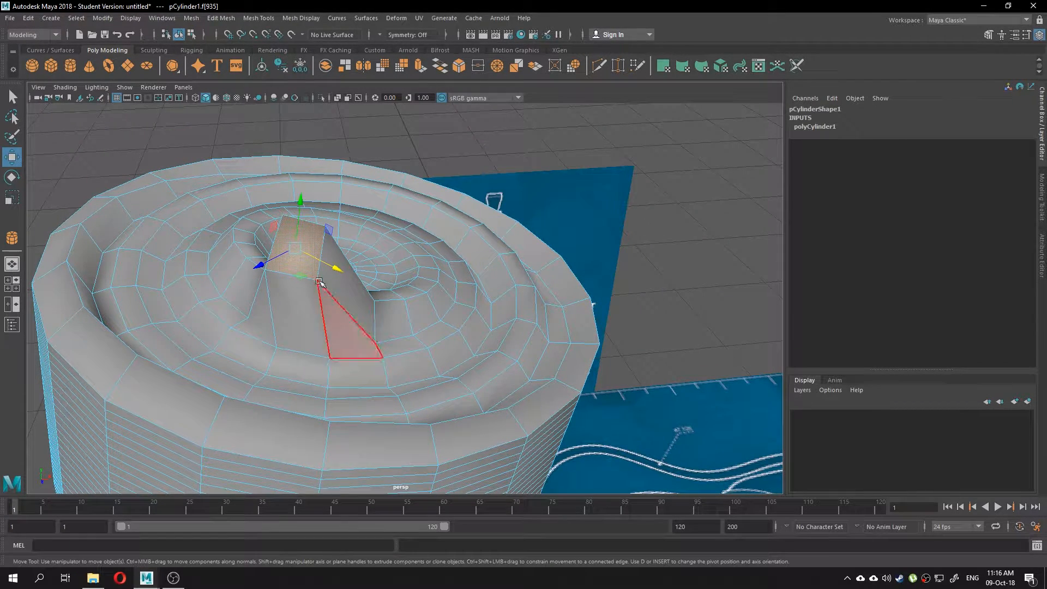
- Show the four-view layout briefly and return to the full perspective view
{"action": "right_click", "coordinate": [287, 264]}
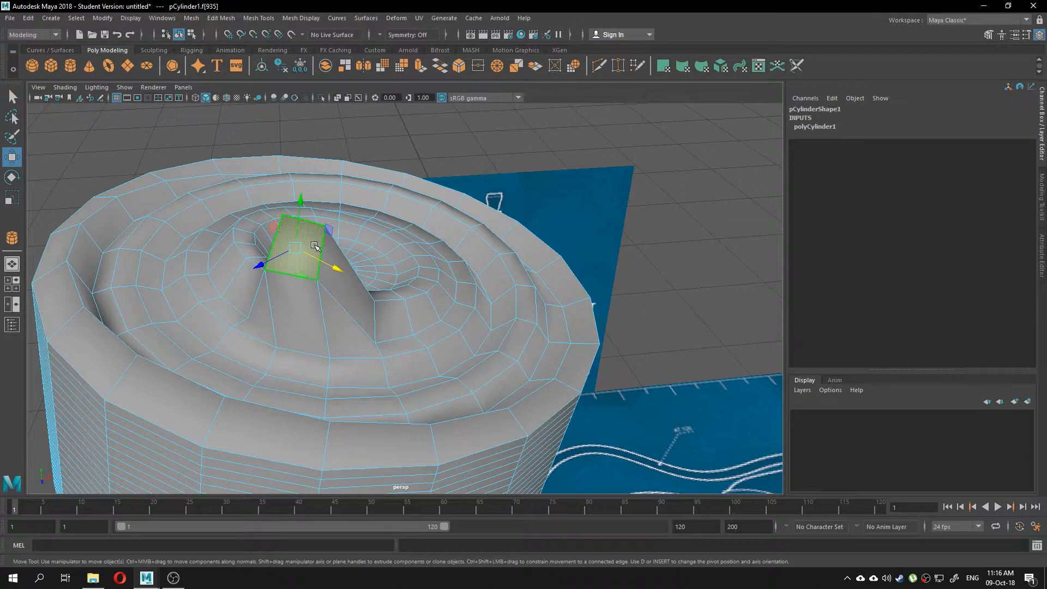
{"action": "key", "text": "space"}
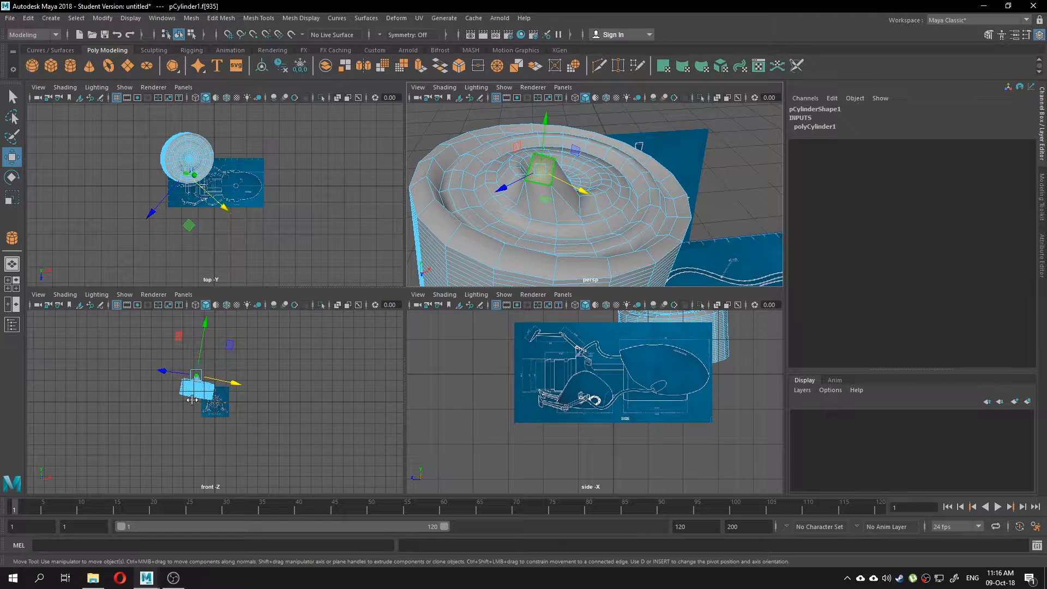
{"action": "key", "text": "space"}
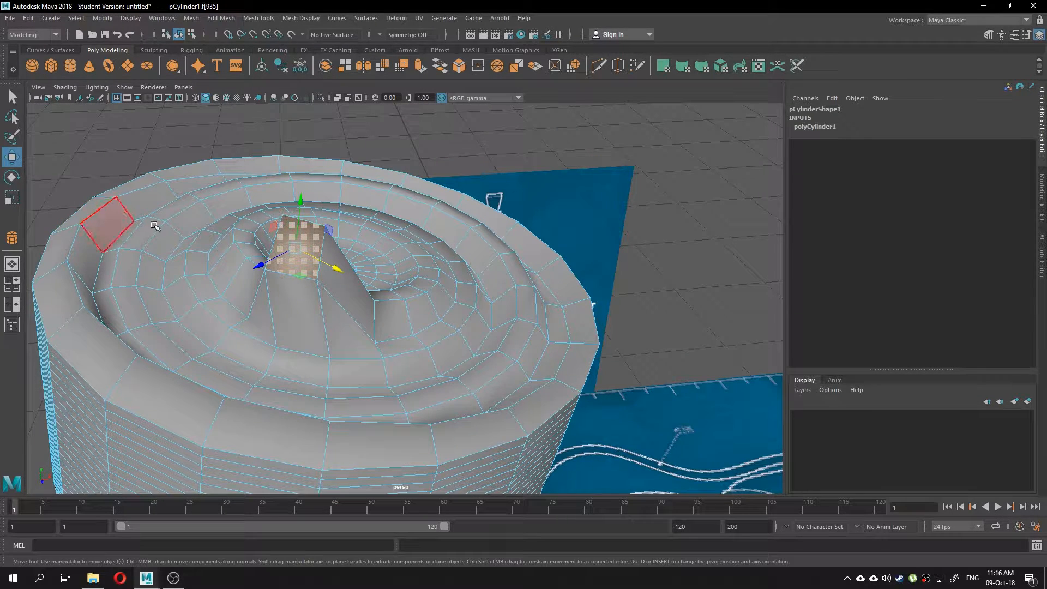
- Switch the cylinder to vertex selection and select single vertices around the raised face with the Move tool active
{"action": "key", "text": "r"}
{"action": "right_click_drag", "start_coordinate": [316, 263], "coordinate": [246, 265]}
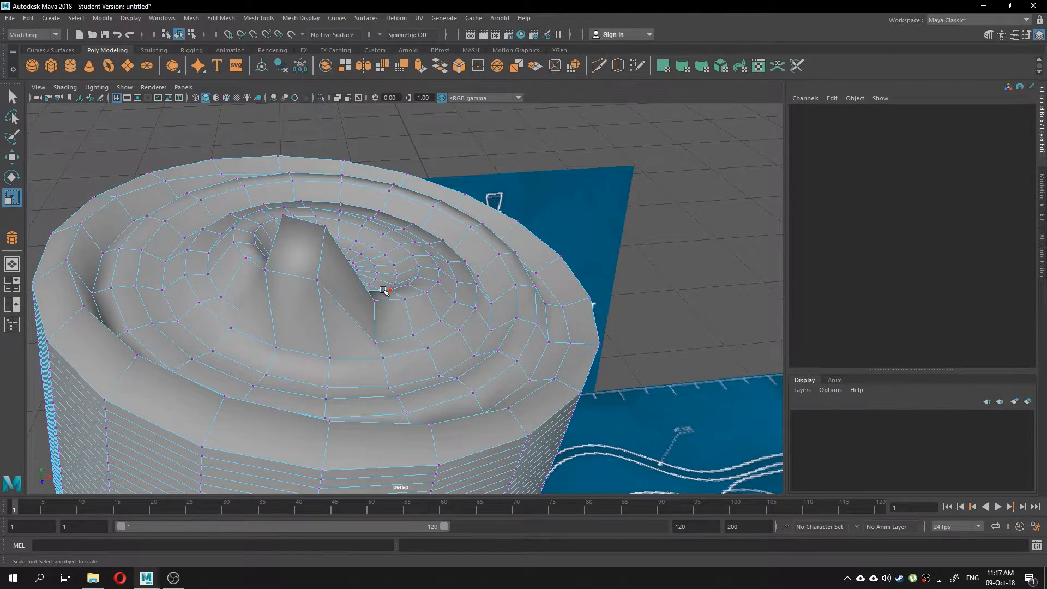
{"action": "left_click_drag", "start_coordinate": [384, 291], "coordinate": [336, 292], "text": "alt"}
{"action": "left_click", "coordinate": [407, 237]}
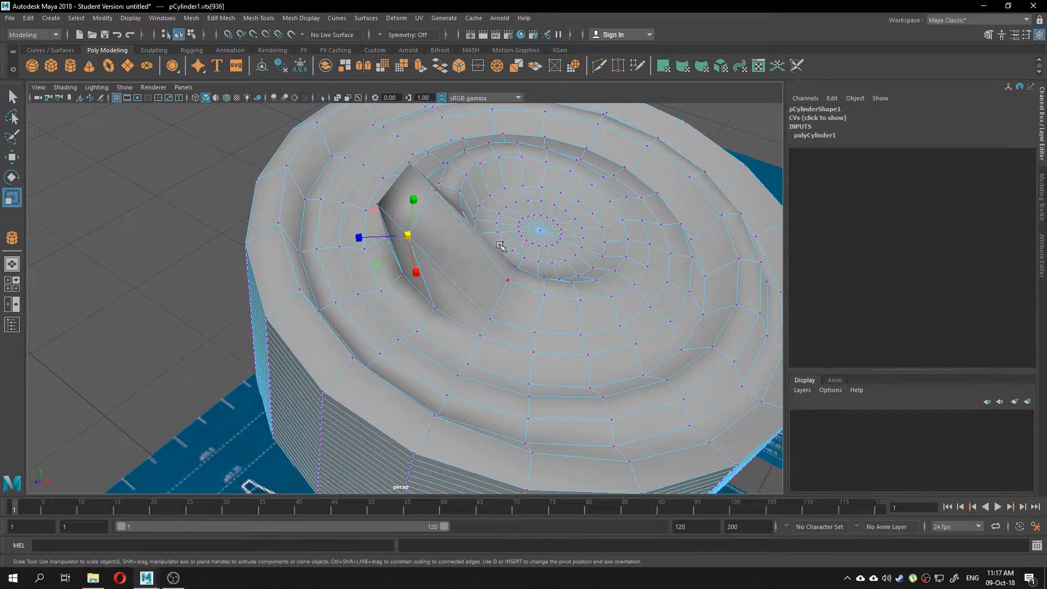
{"action": "left_click_drag", "start_coordinate": [500, 246], "coordinate": [380, 262], "text": "alt"}
{"action": "left_click", "coordinate": [12, 157]}
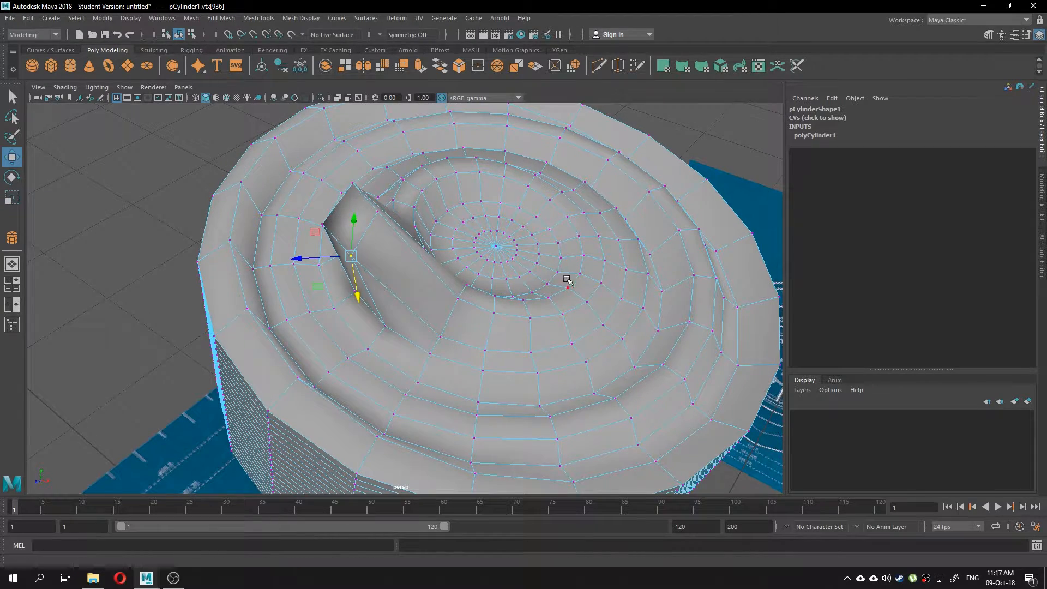
{"action": "middle_click_drag", "start_coordinate": [567, 283], "coordinate": [453, 267], "text": "alt"}
{"action": "scroll", "coordinate": [402, 315], "scroll_direction": "up", "scroll_amount": 3}
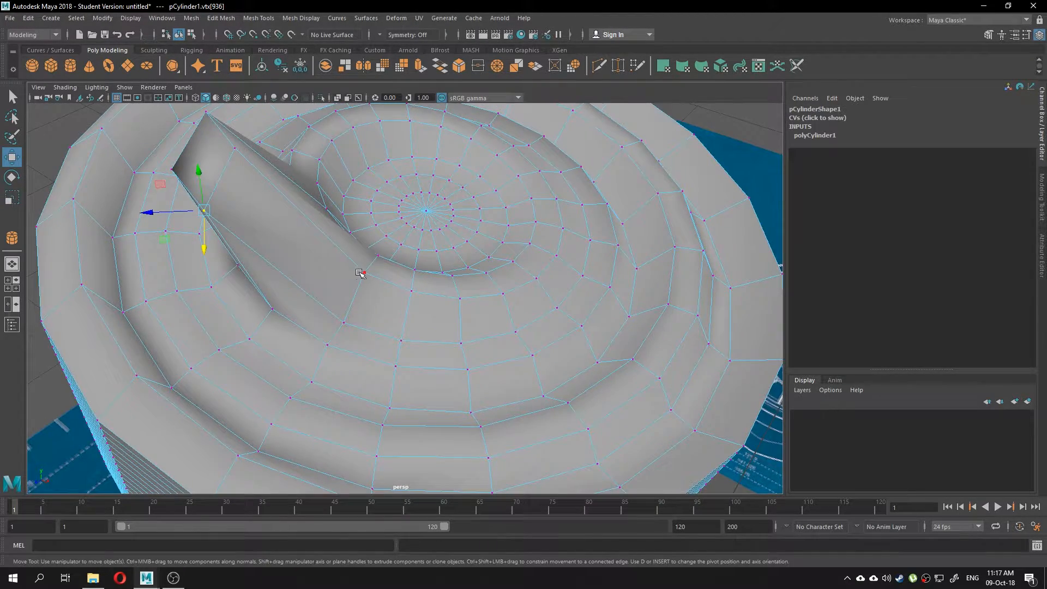
{"action": "scroll", "coordinate": [361, 271], "scroll_direction": "up", "scroll_amount": 3}
{"action": "left_click", "coordinate": [351, 269]}
- Raise two single vertices on the ring around the central recess into pointed peaks, and shift the second one sideways
{"action": "left_click_drag", "start_coordinate": [461, 322], "coordinate": [381, 303], "text": "alt"}
{"action": "middle_click_drag", "start_coordinate": [581, 334], "coordinate": [479, 325], "text": "alt"}
{"action": "left_click_drag", "start_coordinate": [476, 324], "coordinate": [567, 341], "text": "alt"}
{"action": "middle_click_drag", "start_coordinate": [566, 341], "coordinate": [437, 296], "text": "alt"}
{"action": "left_click", "coordinate": [375, 326]}
{"action": "left_click_drag", "start_coordinate": [381, 306], "coordinate": [408, 227]}
{"action": "left_click", "coordinate": [457, 327]}
{"action": "left_click_drag", "start_coordinate": [462, 286], "coordinate": [483, 235]}
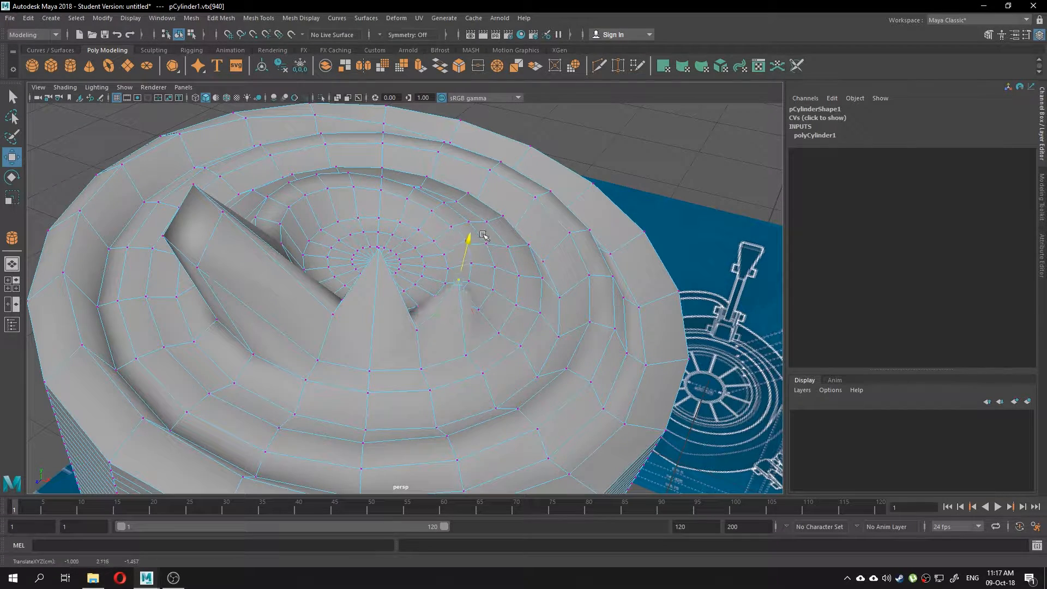
{"action": "left_click_drag", "start_coordinate": [409, 289], "coordinate": [387, 292]}
- Add the next four vertices along the recess ring to the selection and move them vertically together
{"action": "mouse_move", "coordinate": [534, 320]}
{"action": "left_mouse_down", "text": "alt"}
{"action": "mouse_move", "coordinate": [490, 303]}
{"action": "mouse_move", "coordinate": [534, 334]}
{"action": "left_mouse_up", "text": "alt"}
{"action": "left_click", "coordinate": [501, 353], "text": "shift"}
{"action": "left_click", "coordinate": [525, 340], "text": "shift"}
{"action": "left_click", "coordinate": [533, 320], "text": "shift"}
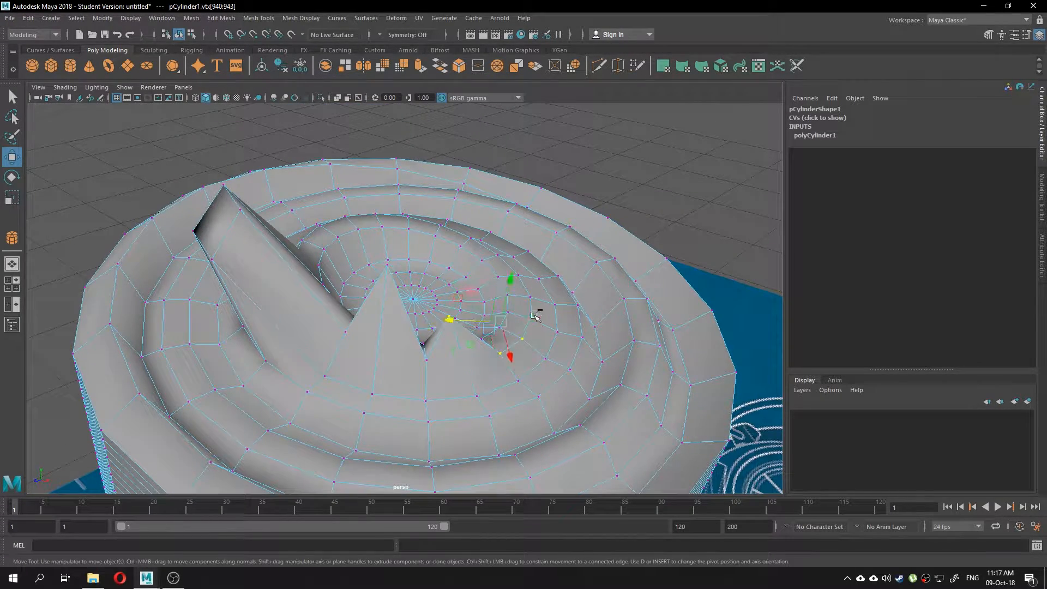
{"action": "left_click", "coordinate": [531, 298], "text": "shift"}
{"action": "mouse_move", "coordinate": [512, 287]}
{"action": "left_mouse_down"}
{"action": "mouse_move", "coordinate": [534, 212]}
{"action": "mouse_move", "coordinate": [511, 289]}
{"action": "left_mouse_up"}
- Return the cylinder to Object Mode and examine its deformed top cap from several angles
{"action": "left_click_drag", "start_coordinate": [462, 330], "coordinate": [482, 253], "text": "alt"}
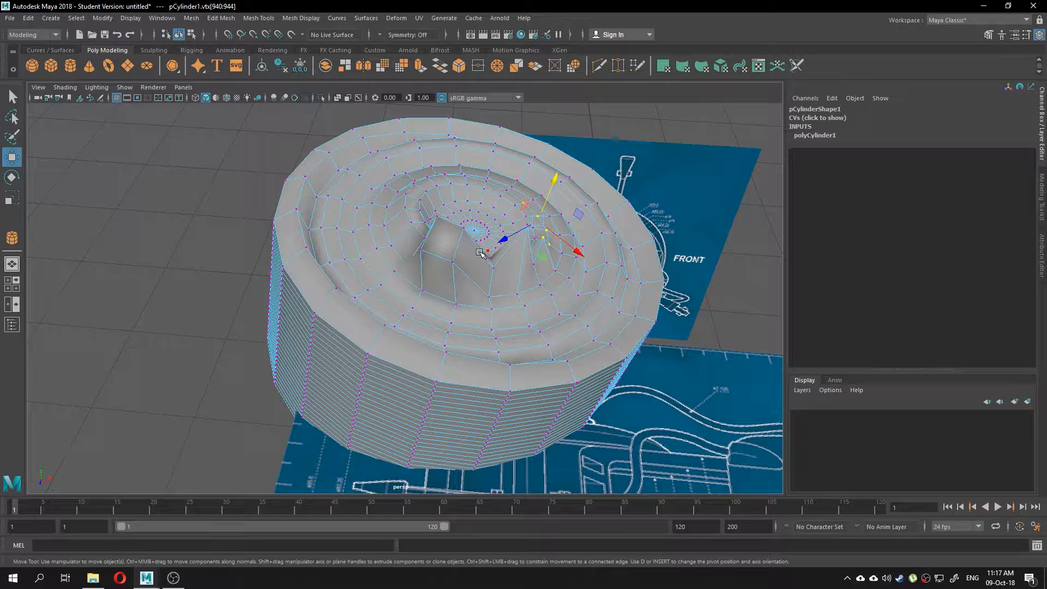
{"action": "right_click_drag", "start_coordinate": [397, 263], "coordinate": [442, 252]}
{"action": "left_click_drag", "start_coordinate": [442, 251], "coordinate": [338, 269], "text": "alt"}
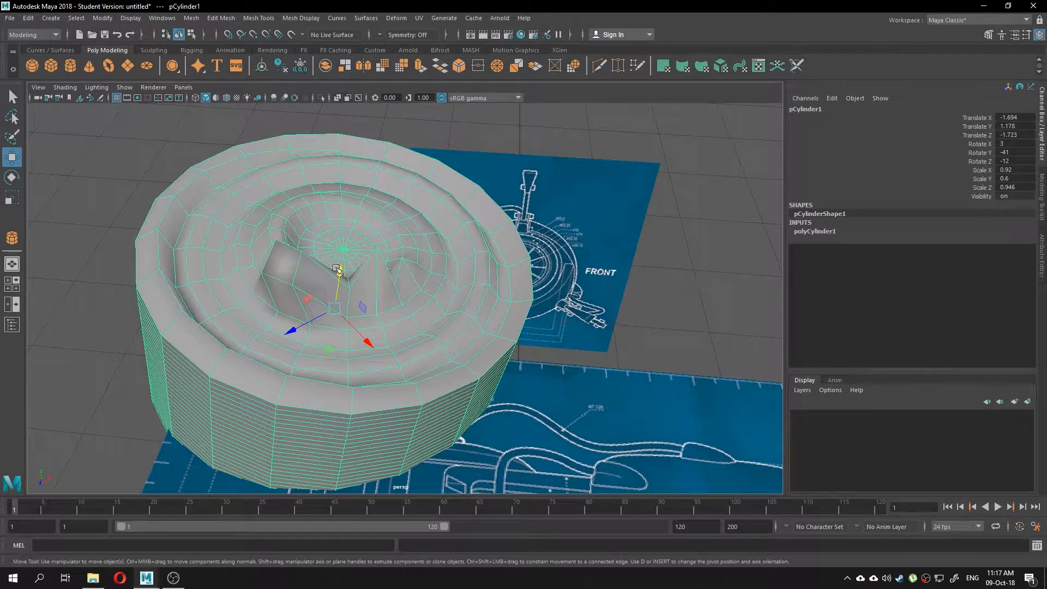
{"action": "left_click_drag", "start_coordinate": [277, 315], "coordinate": [333, 335], "text": "alt"}
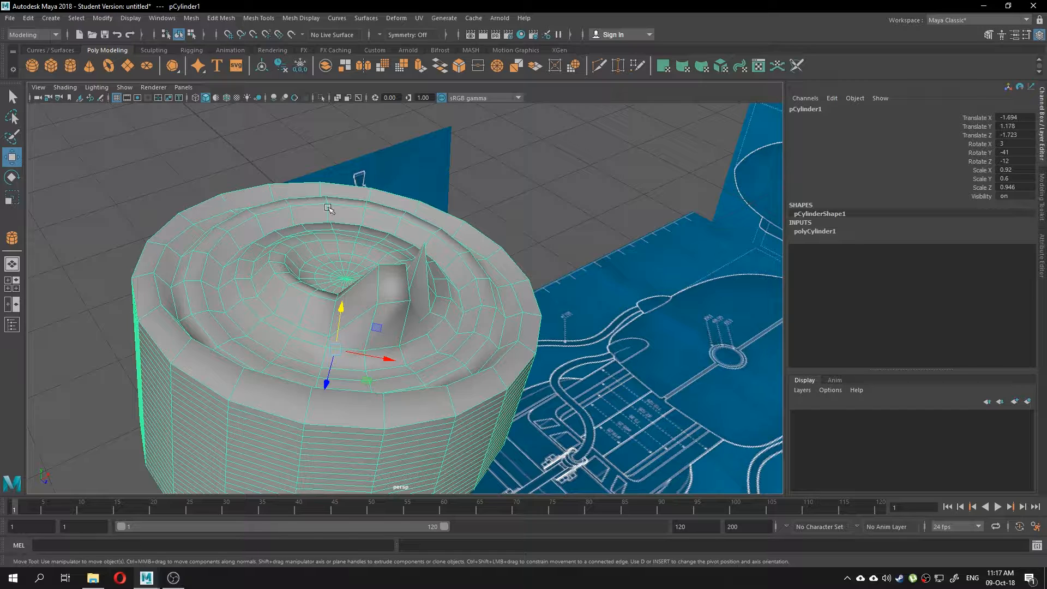
{"action": "middle_click_drag", "start_coordinate": [407, 246], "coordinate": [465, 187], "text": "alt"}
{"action": "left_click_drag", "start_coordinate": [466, 187], "coordinate": [386, 228], "text": "alt"}
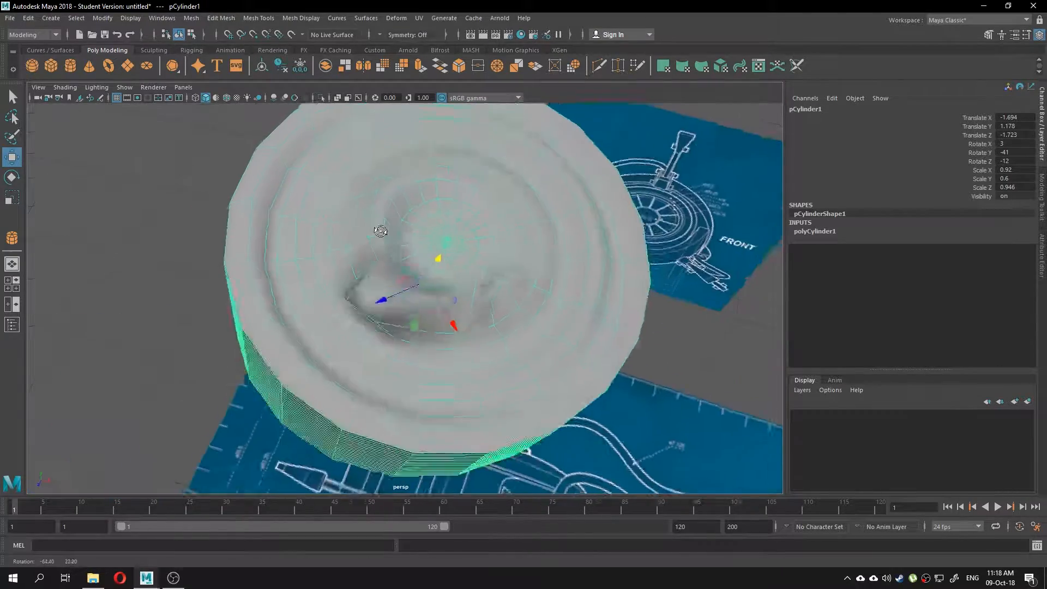
{"action": "left_click_drag", "start_coordinate": [406, 283], "coordinate": [427, 322], "text": "alt"}
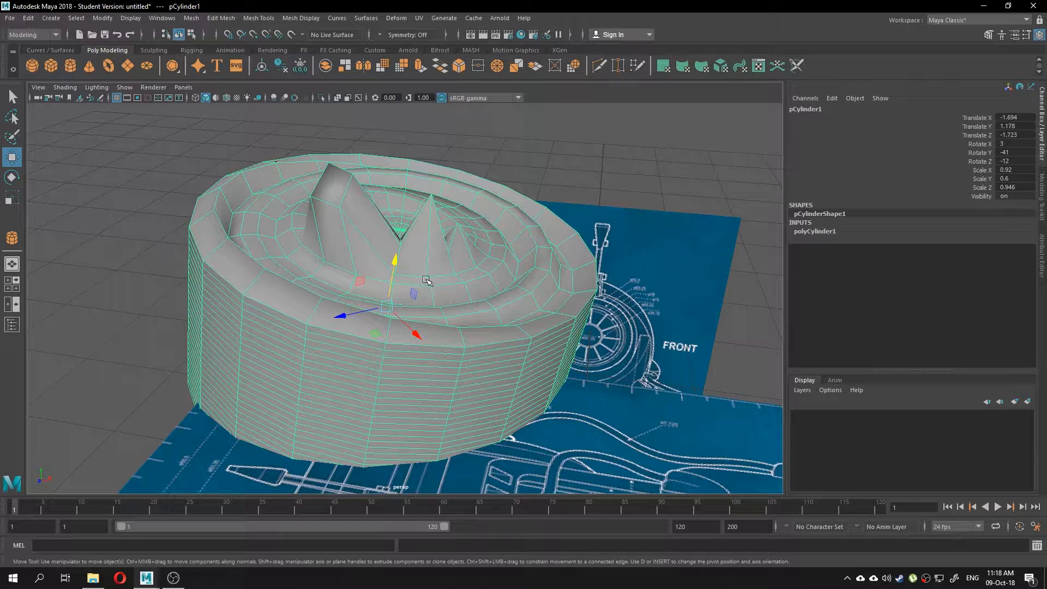
- Switch the perspective view to wireframe display and deselect the cylinder to inspect its mesh
{"action": "right_click_drag", "start_coordinate": [424, 270], "coordinate": [465, 252]}
{"action": "left_click", "coordinate": [139, 209]}
{"action": "left_click", "coordinate": [236, 316]}
{"action": "left_click", "coordinate": [198, 99]}
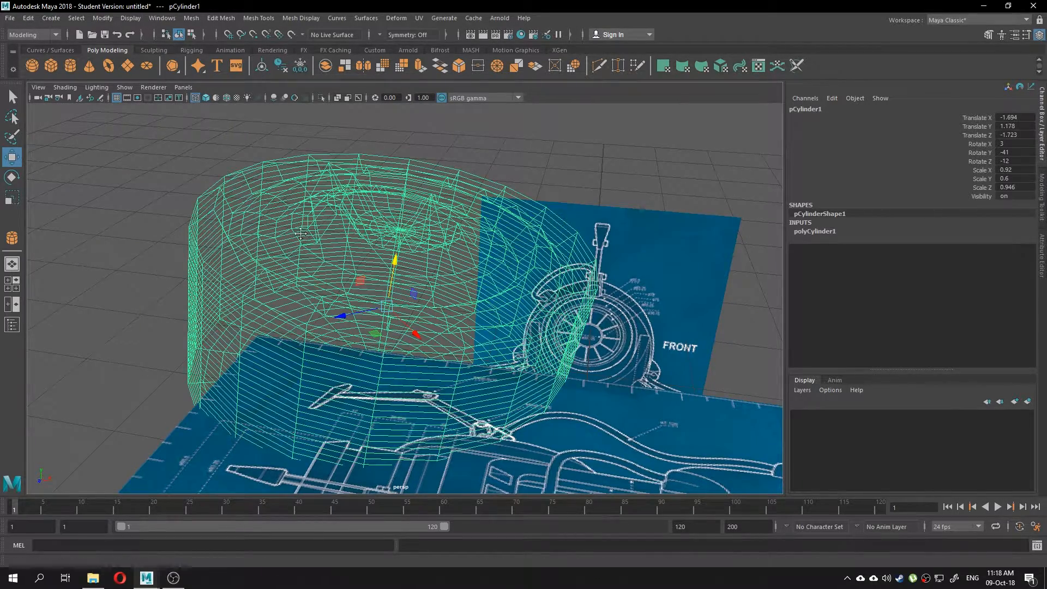
{"action": "left_click_drag", "start_coordinate": [301, 234], "coordinate": [352, 240], "text": "alt"}
{"action": "scroll", "coordinate": [352, 240], "scroll_direction": "down", "scroll_amount": 2}
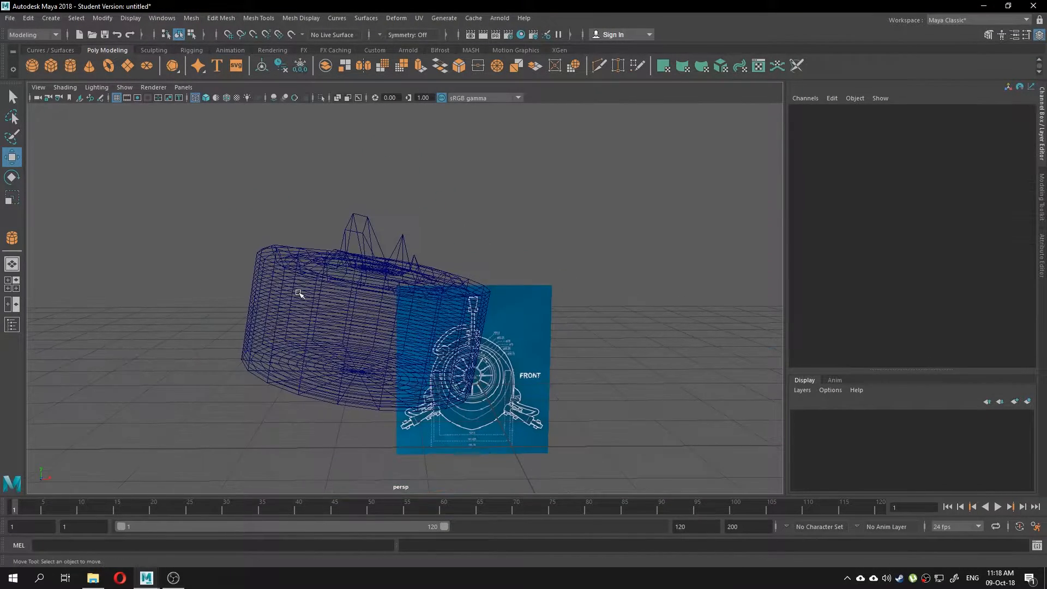
- Select the wireframe cylinder and switch the perspective view back to smooth shading
{"action": "left_click", "coordinate": [299, 293]}
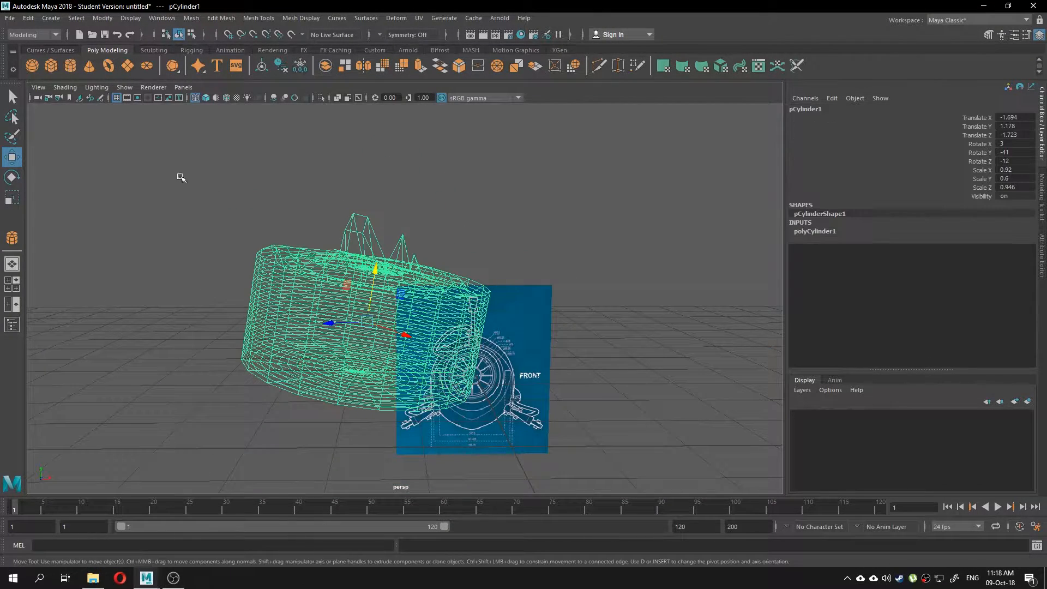
{"action": "left_click", "coordinate": [204, 96]}
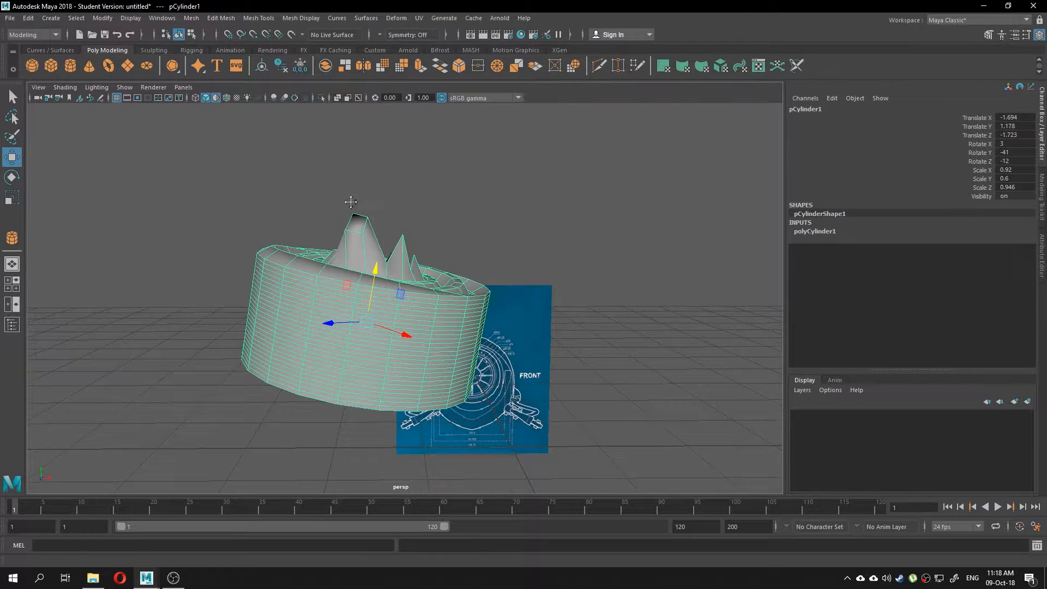
{"action": "left_click_drag", "start_coordinate": [351, 201], "coordinate": [384, 240], "text": "alt"}
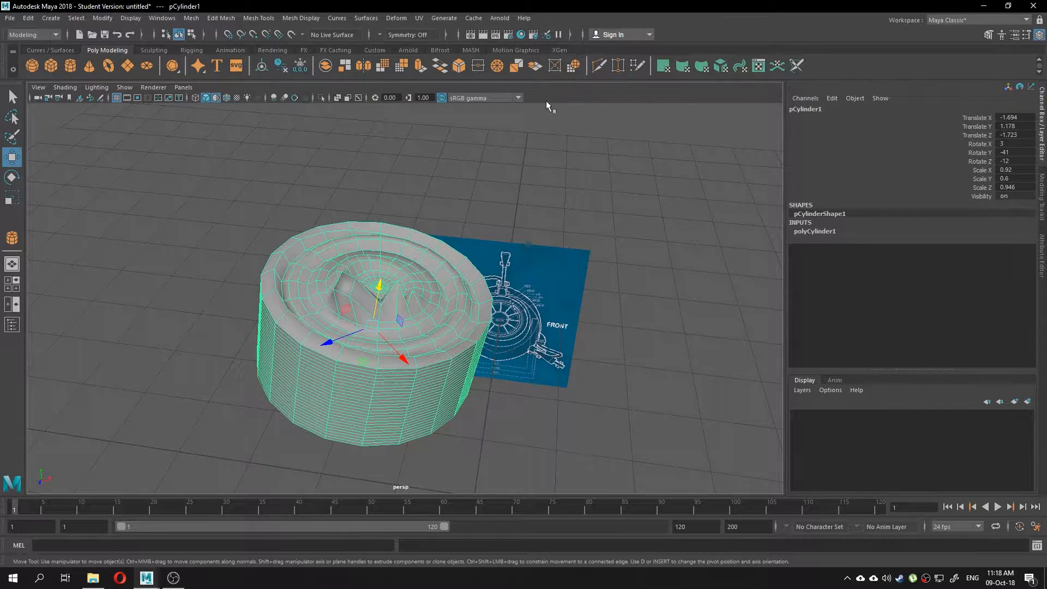
{"action": "scroll", "coordinate": [343, 307], "scroll_direction": "up", "scroll_amount": 3}
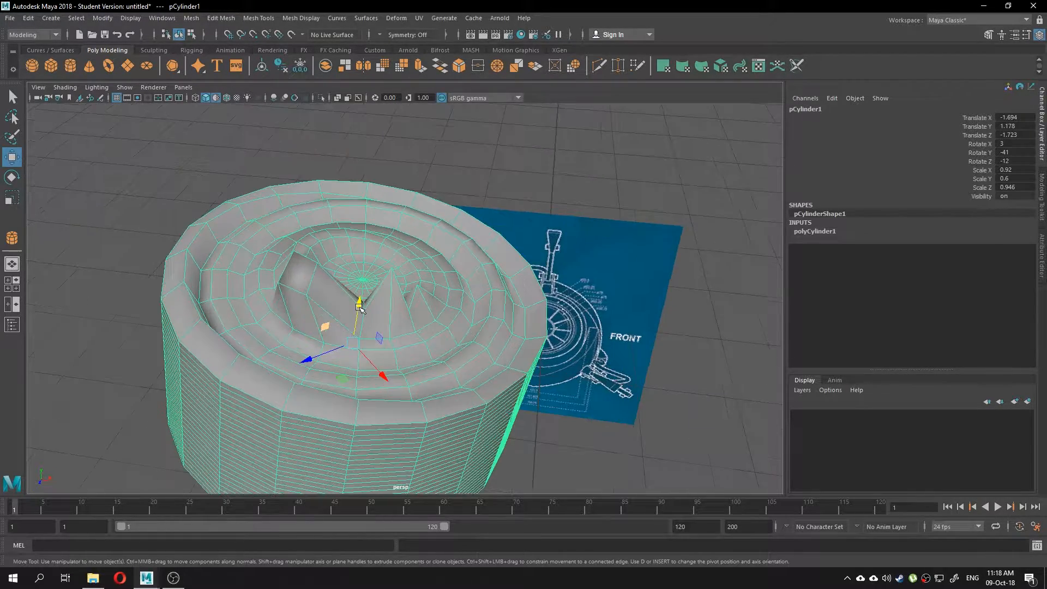
{"action": "middle_click_drag", "start_coordinate": [360, 304], "coordinate": [424, 275], "text": "alt"}
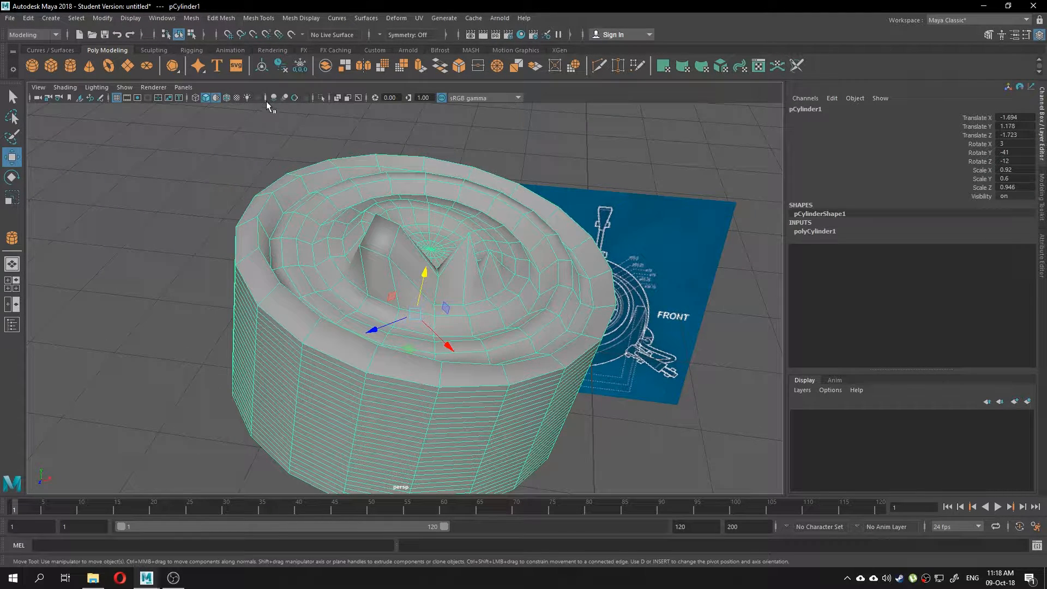
{"action": "left_click", "coordinate": [218, 97]}
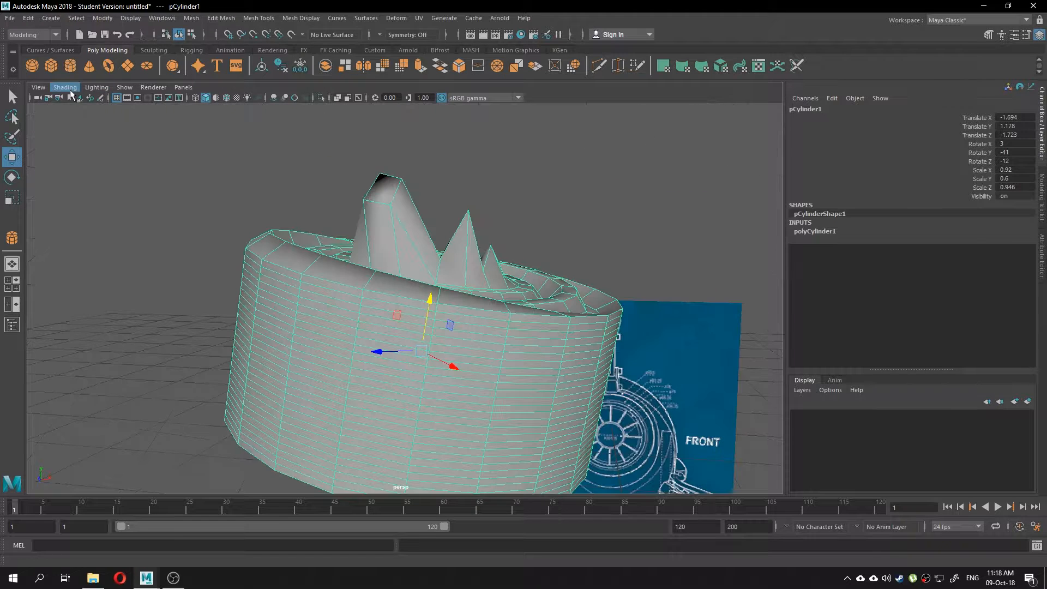
- Turn on X-Ray shading in the perspective view and deselect the cylinder
{"action": "left_click", "coordinate": [69, 90]}
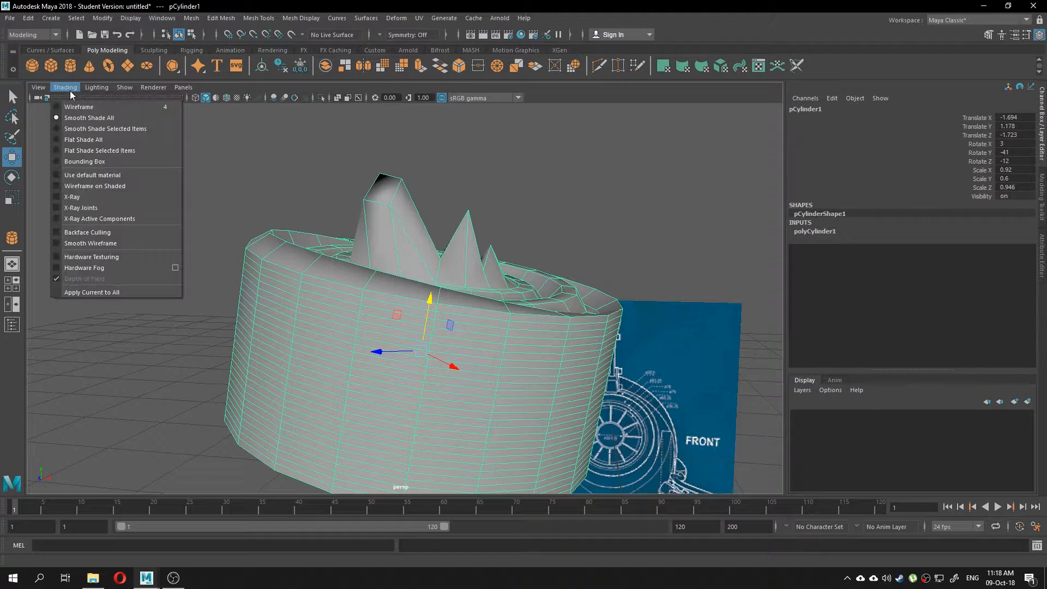
{"action": "left_click", "coordinate": [86, 197]}
{"action": "middle_click_drag", "start_coordinate": [563, 338], "coordinate": [483, 248], "text": "alt"}
{"action": "left_click", "coordinate": [595, 169]}
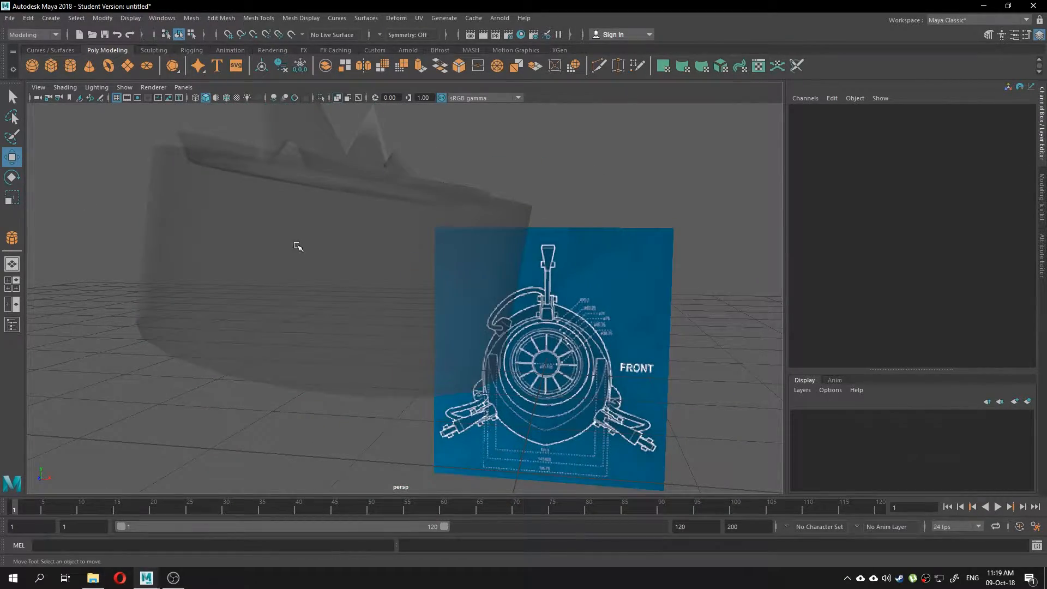
- Move the see-through cylinder in front of the FRONT blueprint plane, to about X 0.23, Y 0.696, Z -1.16, and deselect it
{"action": "left_click", "coordinate": [357, 278]}
{"action": "left_click_drag", "start_coordinate": [336, 261], "coordinate": [564, 330]}
{"action": "left_click_drag", "start_coordinate": [577, 368], "coordinate": [98, 338], "text": "alt"}
{"action": "left_click", "coordinate": [98, 338]}
{"action": "left_click_drag", "start_coordinate": [269, 404], "coordinate": [312, 403], "text": "alt"}
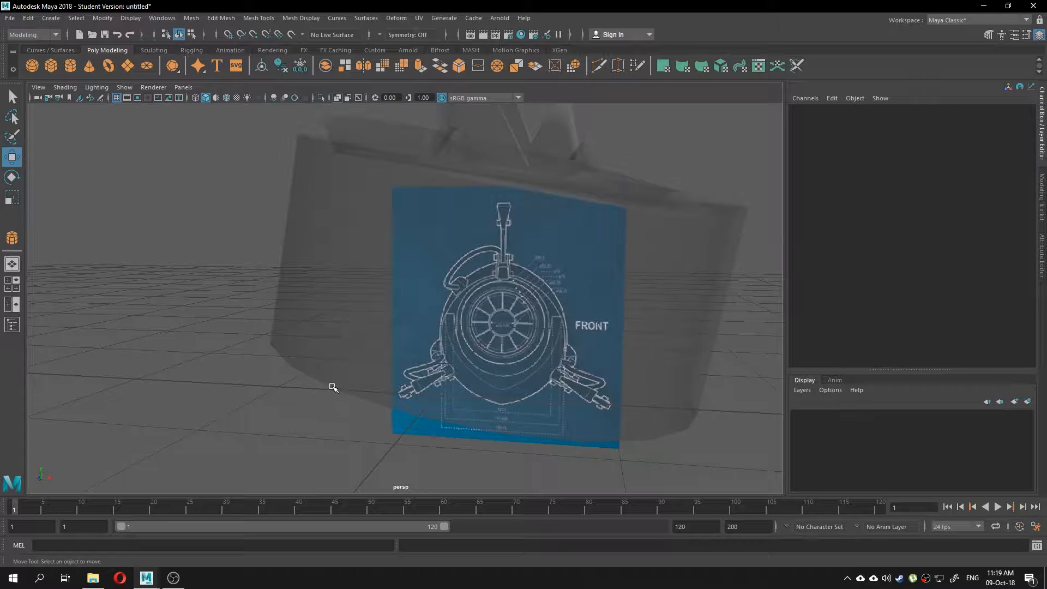
{"action": "left_click", "coordinate": [410, 353]}
{"action": "left_click", "coordinate": [65, 87]}
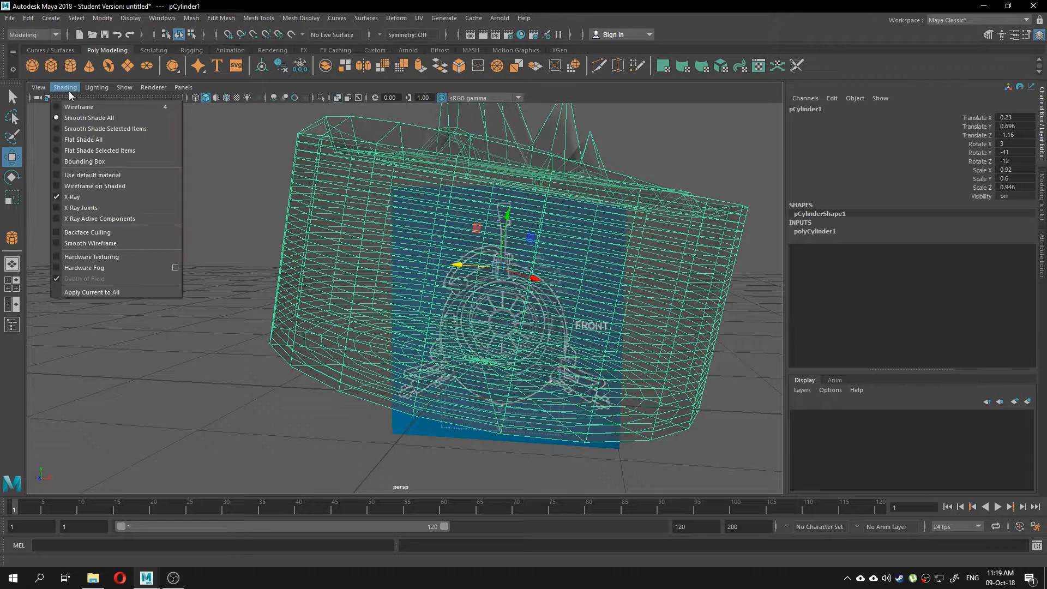
{"action": "left_click", "coordinate": [105, 223]}
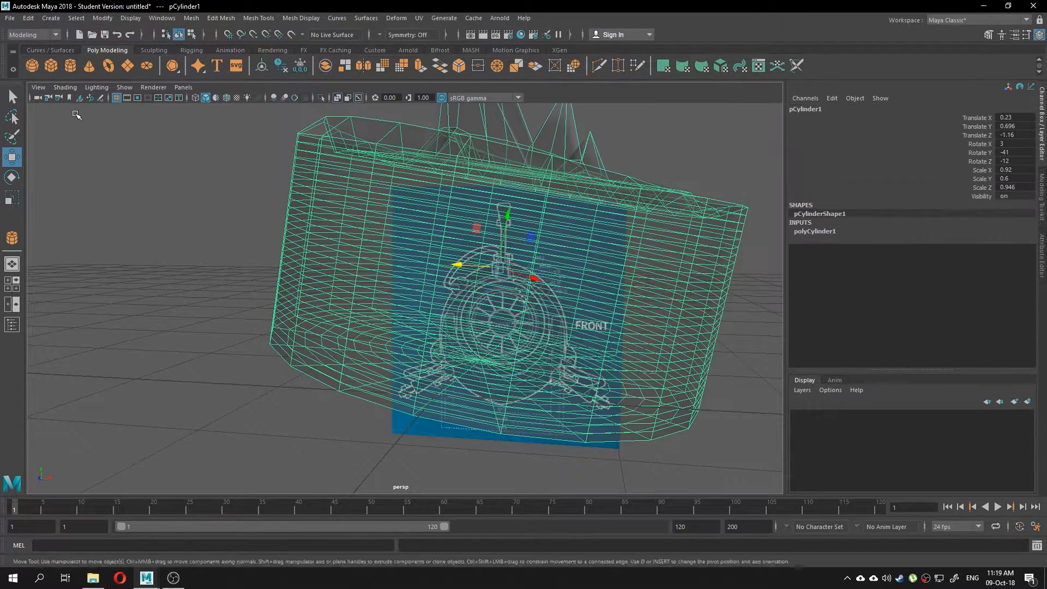
{"action": "left_click", "coordinate": [65, 87]}
{"action": "left_click", "coordinate": [72, 207]}
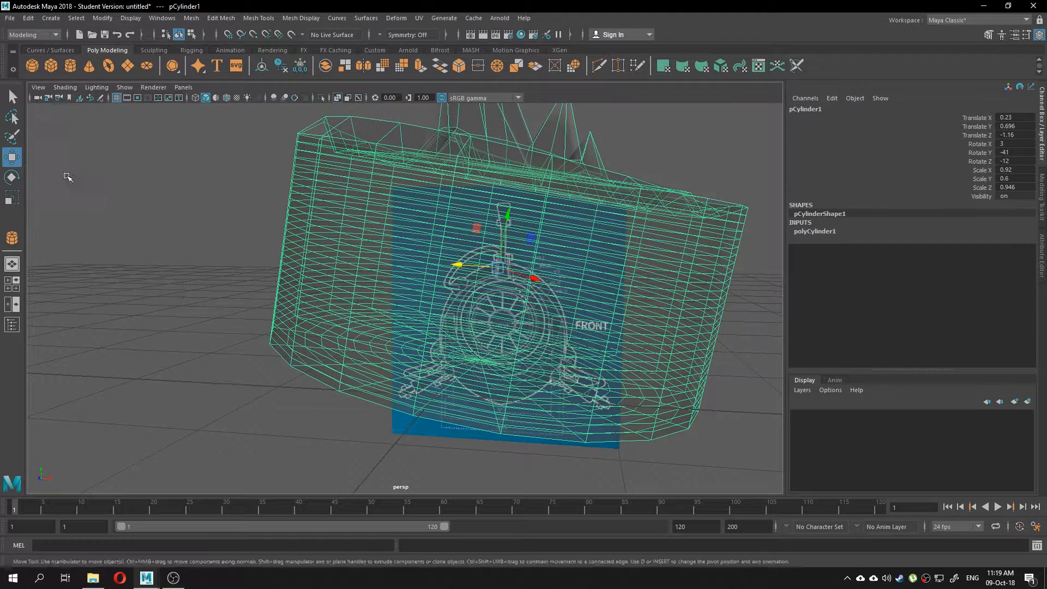
{"action": "left_click", "coordinate": [64, 87]}
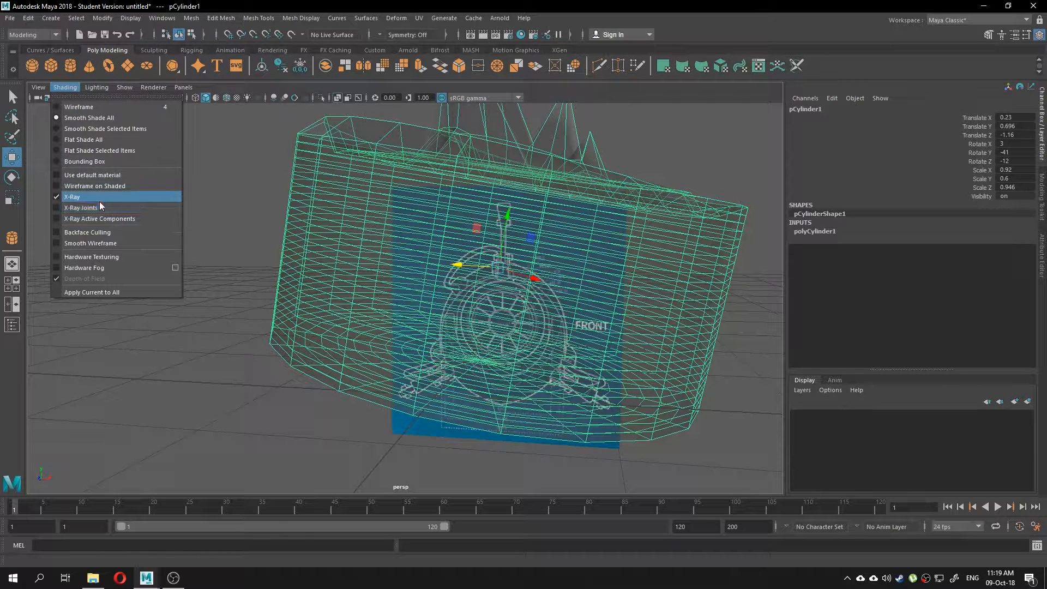
{"action": "left_click", "coordinate": [478, 314]}
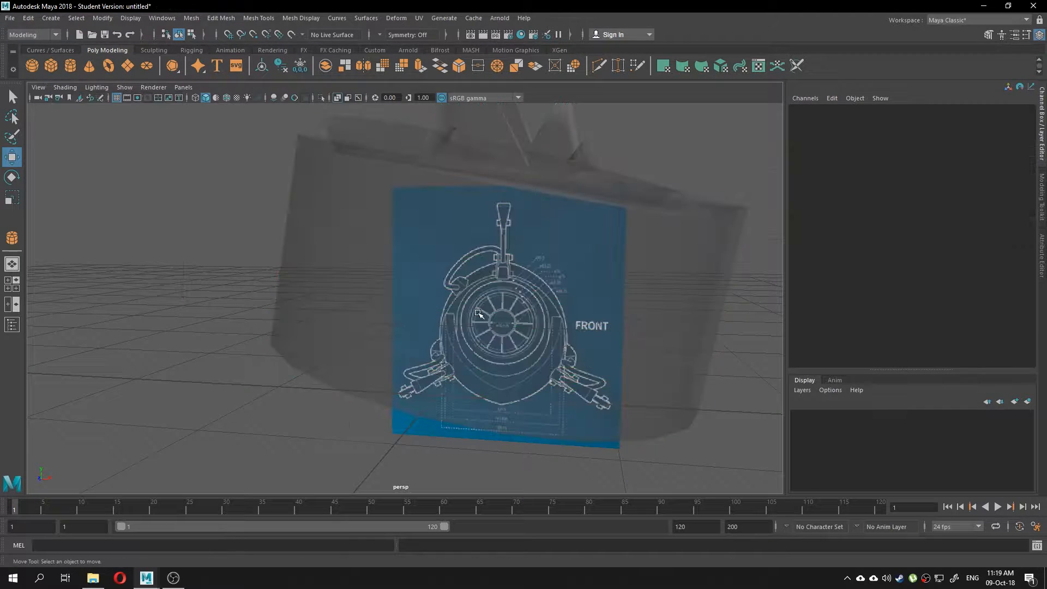
- Turn off X-Ray shading and view the solid cylinder and its deformed top from above
{"action": "left_click", "coordinate": [95, 89]}
{"action": "mouse_move", "coordinate": [65, 87]}
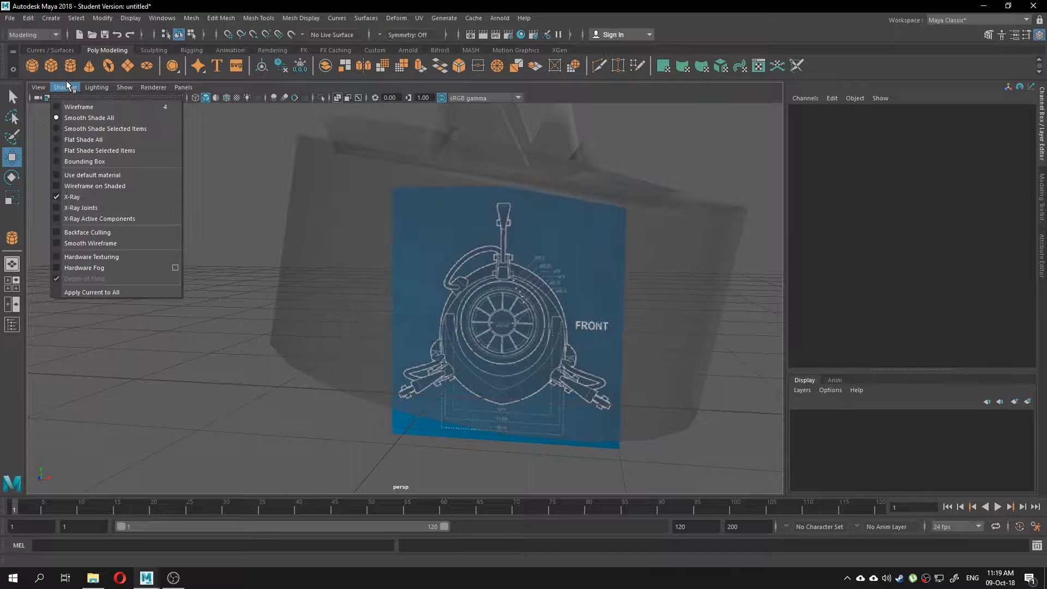
{"action": "left_click", "coordinate": [82, 197]}
{"action": "left_click_drag", "start_coordinate": [269, 248], "coordinate": [255, 289], "text": "alt"}
{"action": "scroll", "coordinate": [293, 297], "scroll_direction": "down", "scroll_amount": 4}
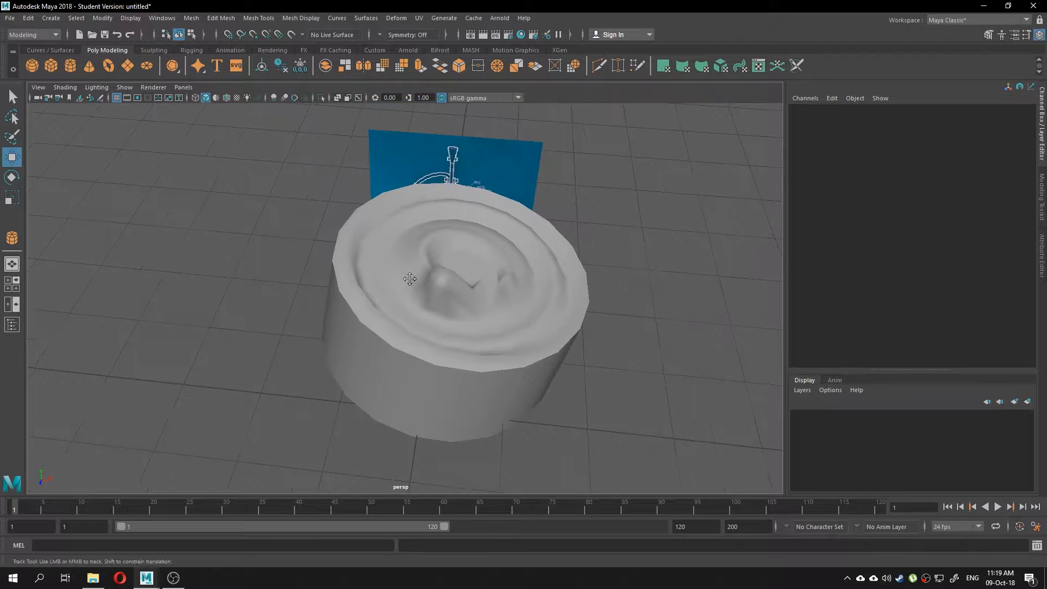
{"action": "left_click_drag", "start_coordinate": [298, 297], "coordinate": [332, 294], "text": "alt"}
{"action": "middle_click_drag", "start_coordinate": [331, 295], "coordinate": [498, 240], "text": "alt"}
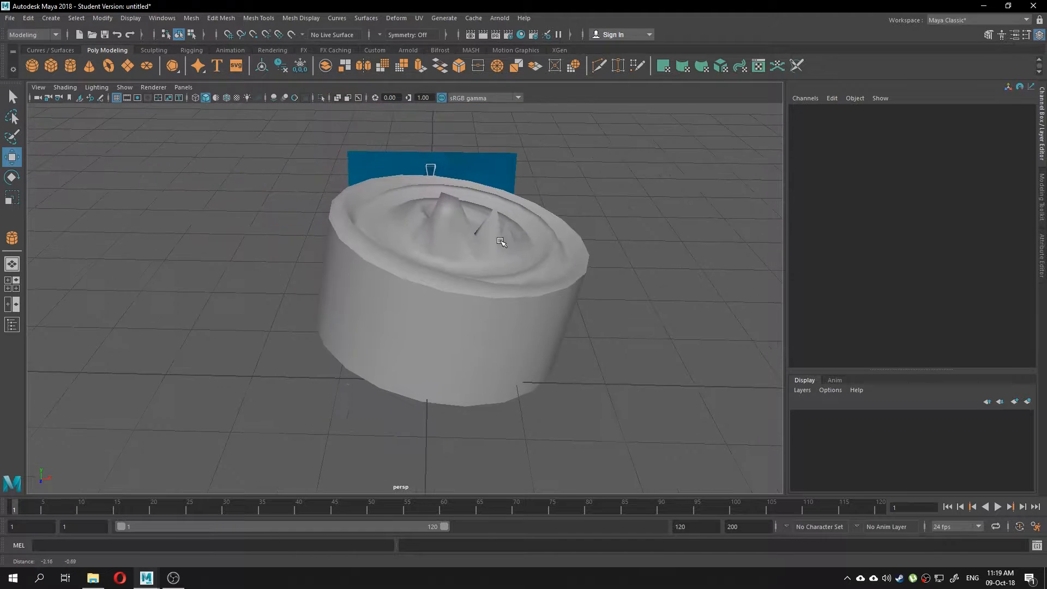
- Open the Hypershade, shrink and reposition its window, and widen its Create area to show the full shader names
{"action": "left_click", "coordinate": [521, 33]}
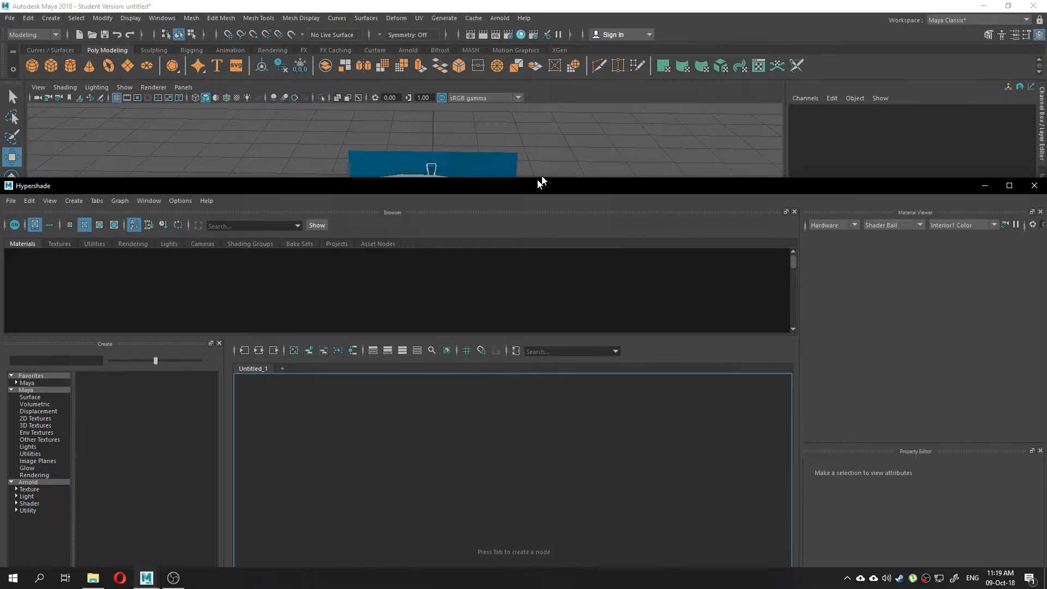
{"action": "left_click_drag", "start_coordinate": [479, 187], "coordinate": [550, 116]}
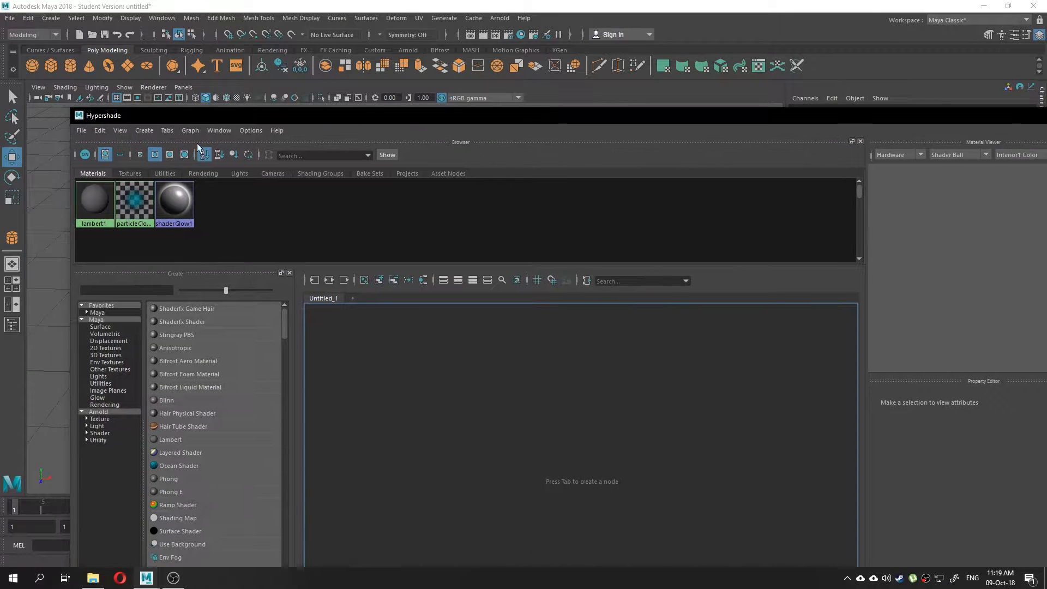
{"action": "left_click_drag", "start_coordinate": [70, 107], "coordinate": [448, 219]}
{"action": "left_click_drag", "start_coordinate": [562, 230], "coordinate": [457, 126]}
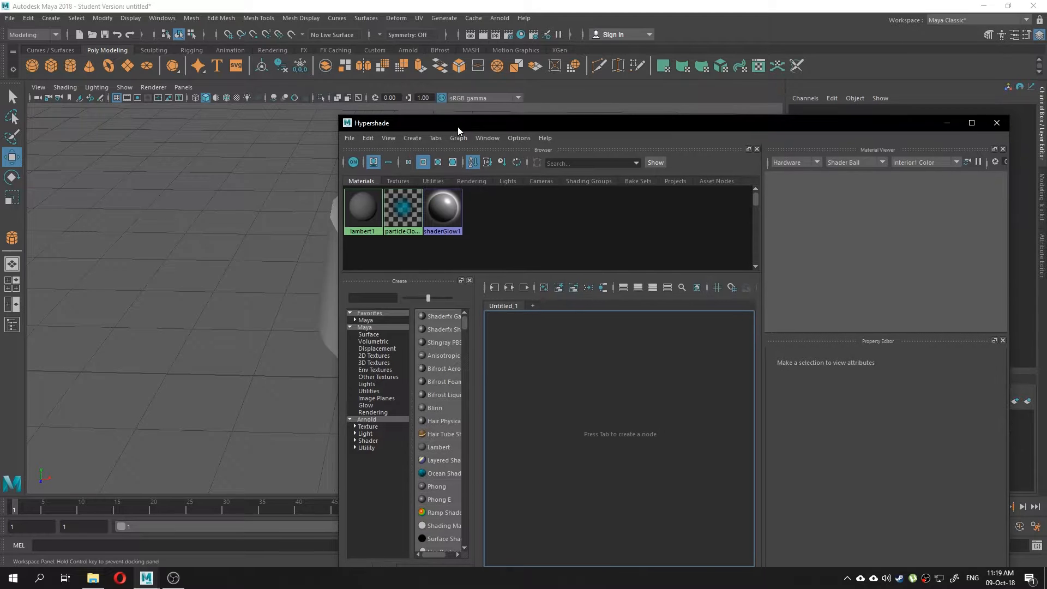
{"action": "left_click_drag", "start_coordinate": [472, 379], "coordinate": [579, 382]}
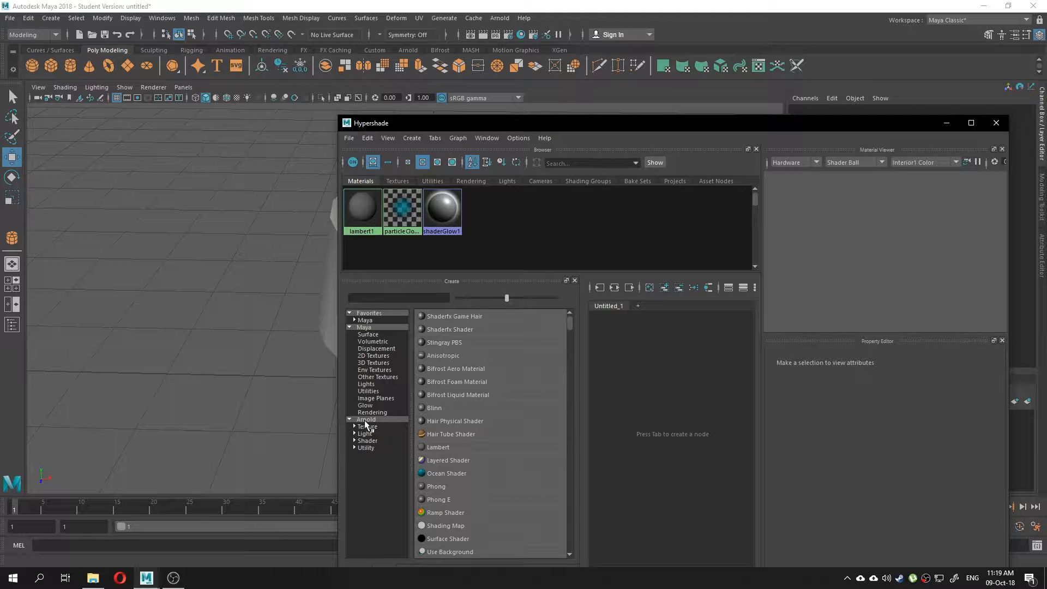
- Create a Blinn and a Lambert material from the Maya favorites, and select the Blinn to show its properties
{"action": "left_click", "coordinate": [371, 321]}
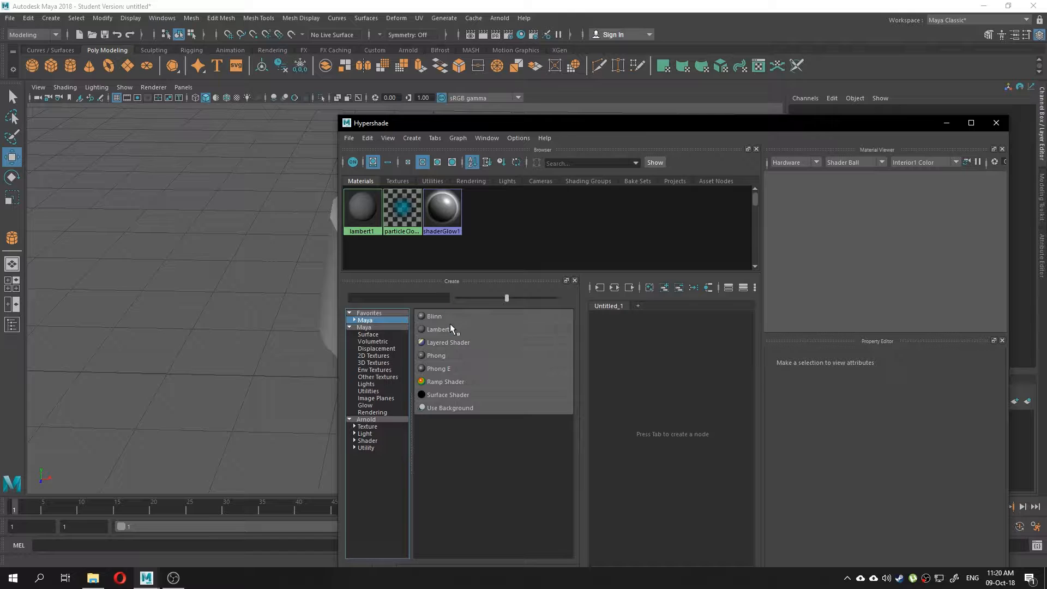
{"action": "left_click", "coordinate": [448, 319]}
{"action": "left_click", "coordinate": [447, 327]}
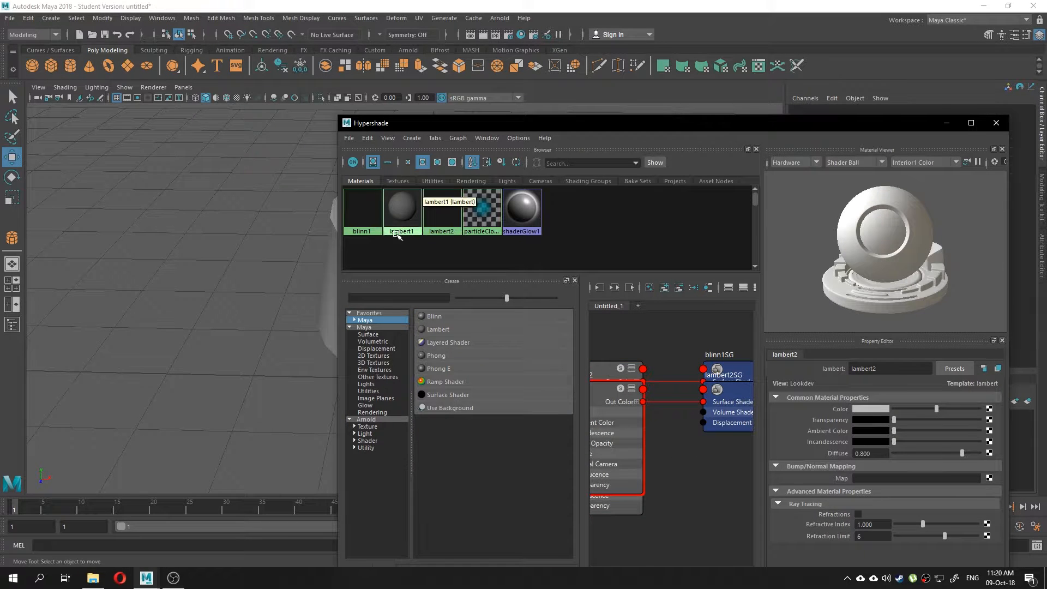
{"action": "left_click", "coordinate": [369, 227]}
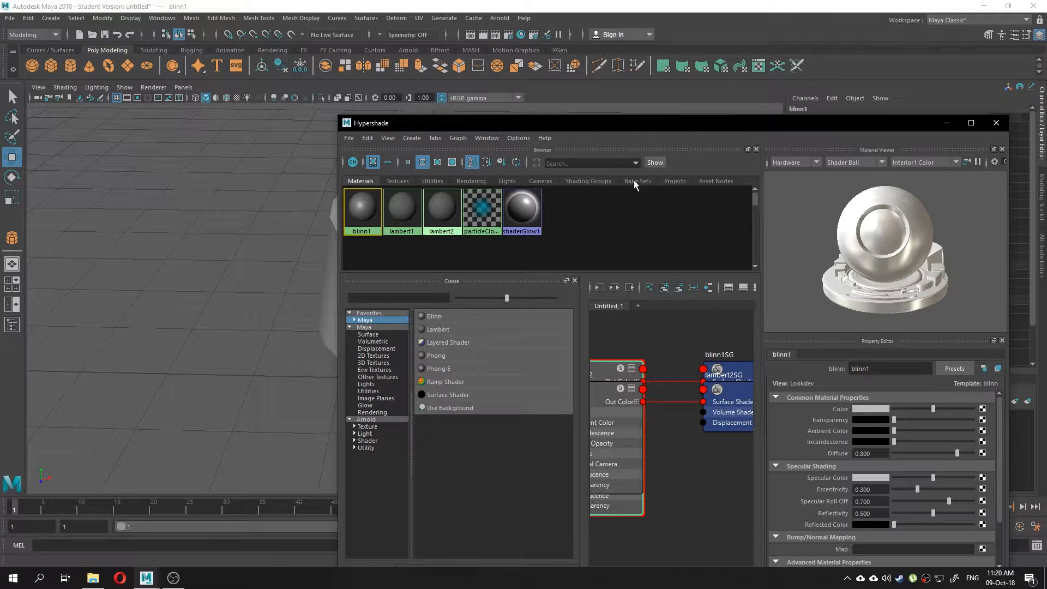
- Delete the new Blinn material from the Hypershade and close the Hypershade window
{"action": "left_click_drag", "start_coordinate": [692, 126], "coordinate": [646, 227]}
{"action": "left_click", "coordinate": [353, 300]}
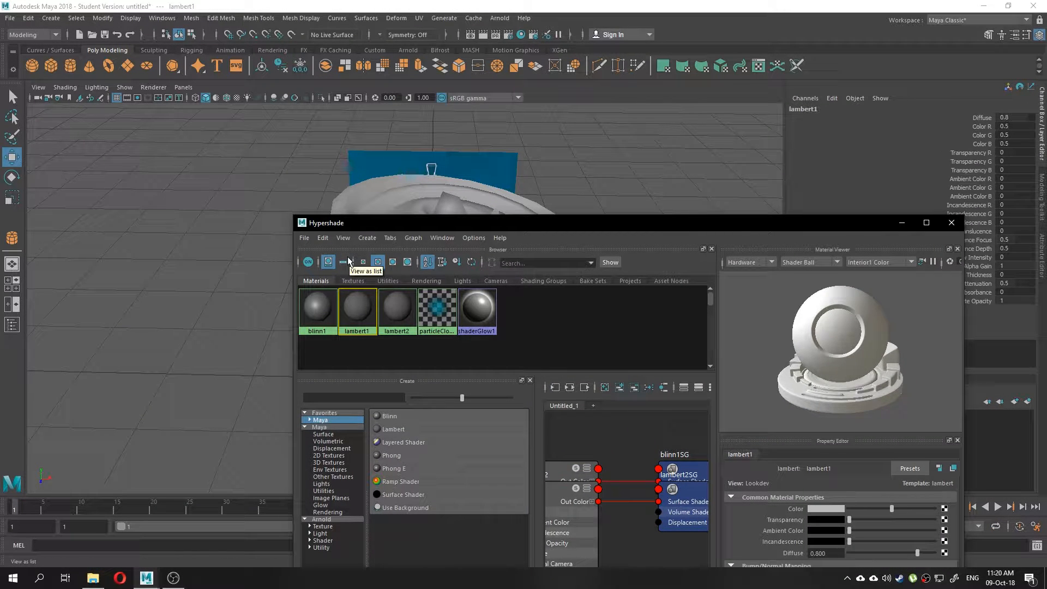
{"action": "left_click", "coordinate": [285, 361]}
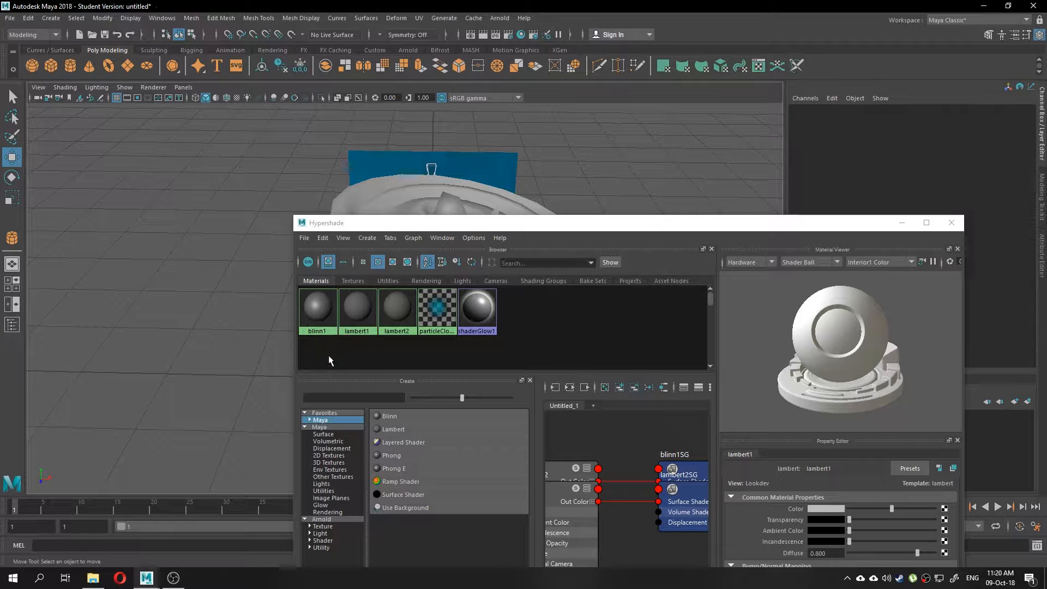
{"action": "left_click_drag", "start_coordinate": [328, 355], "coordinate": [367, 306]}
{"action": "key", "text": "Delete"}
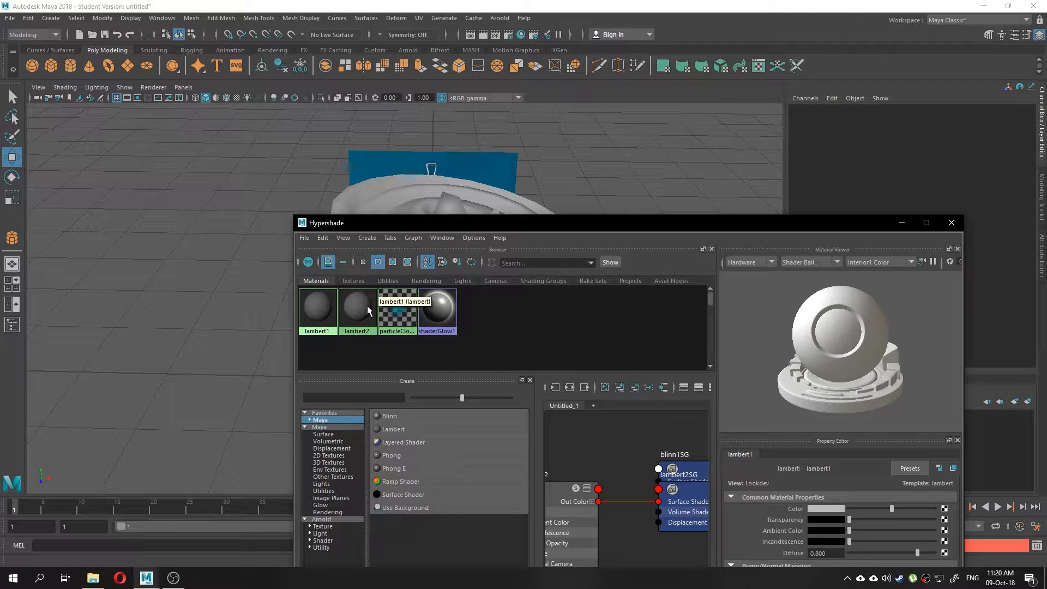
{"action": "left_click", "coordinate": [952, 222]}
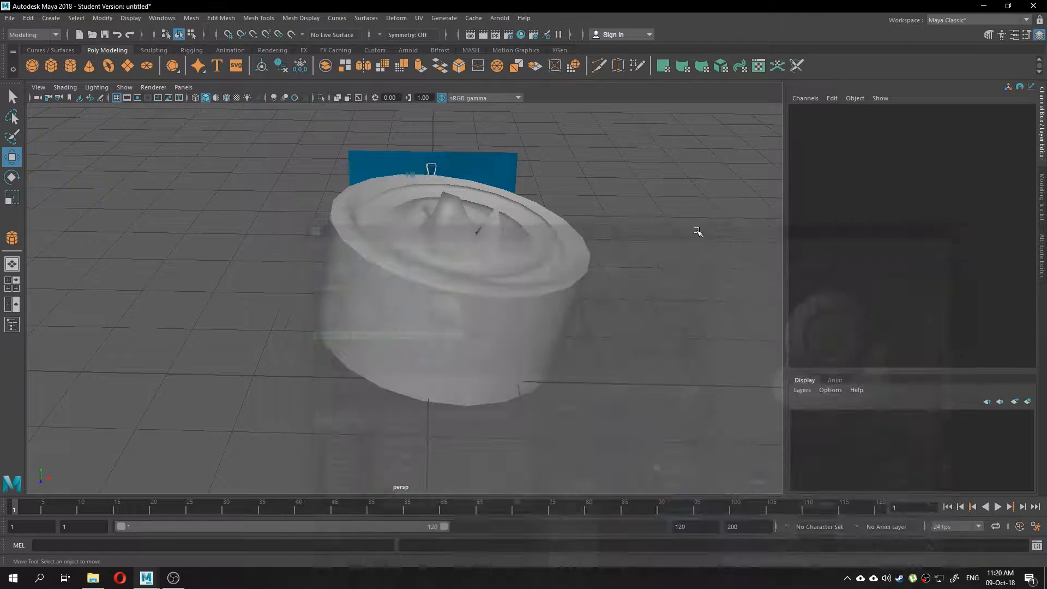
{"action": "left_click_drag", "start_coordinate": [659, 180], "coordinate": [647, 245], "text": "alt"}
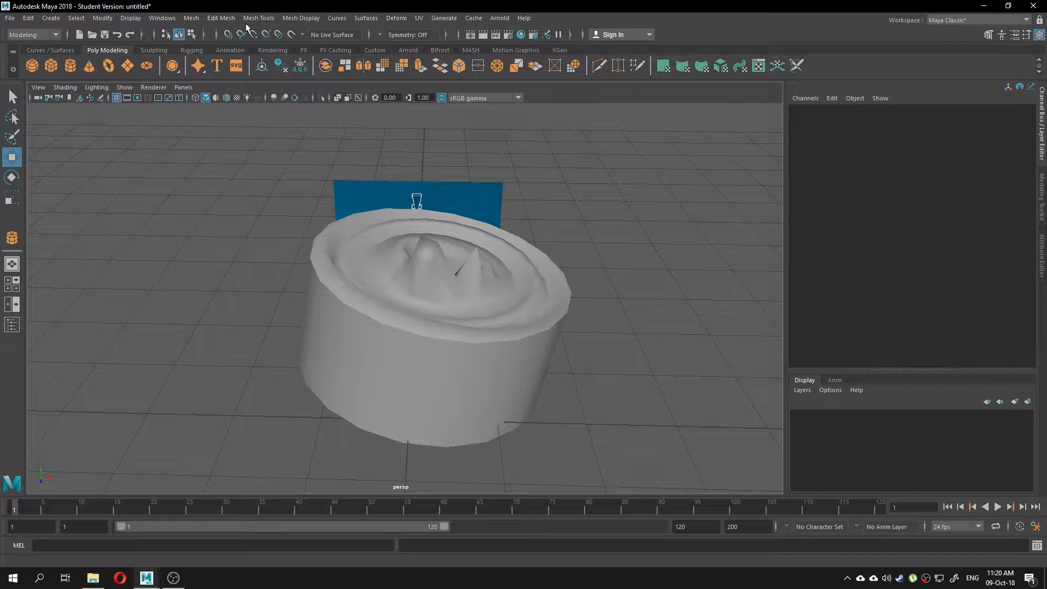
{"action": "left_click_drag", "start_coordinate": [554, 342], "coordinate": [429, 310], "text": "alt"}
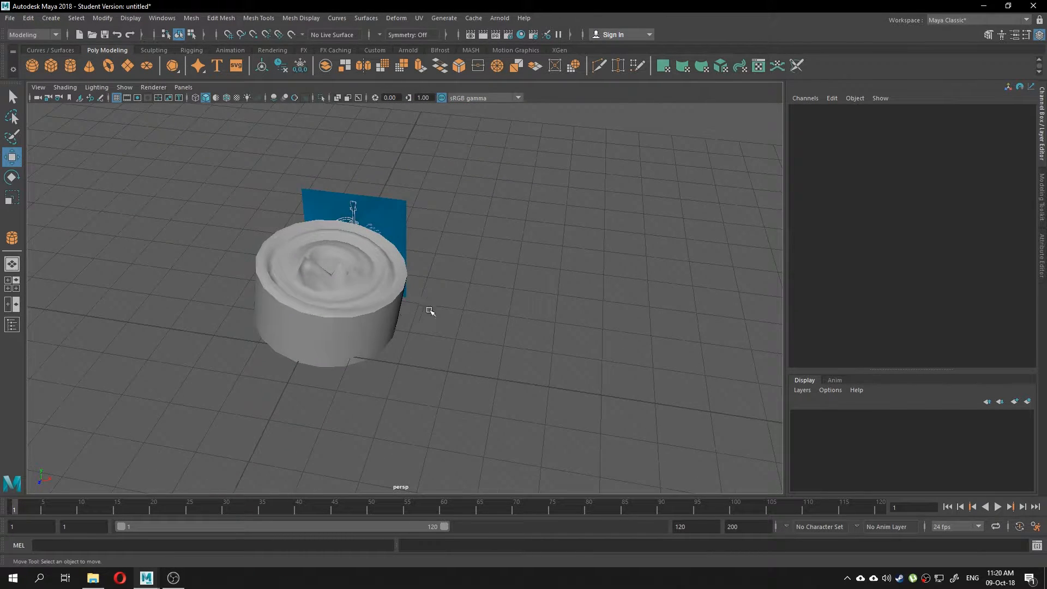
{"action": "middle_click_drag", "start_coordinate": [430, 311], "coordinate": [490, 330], "text": "alt"}
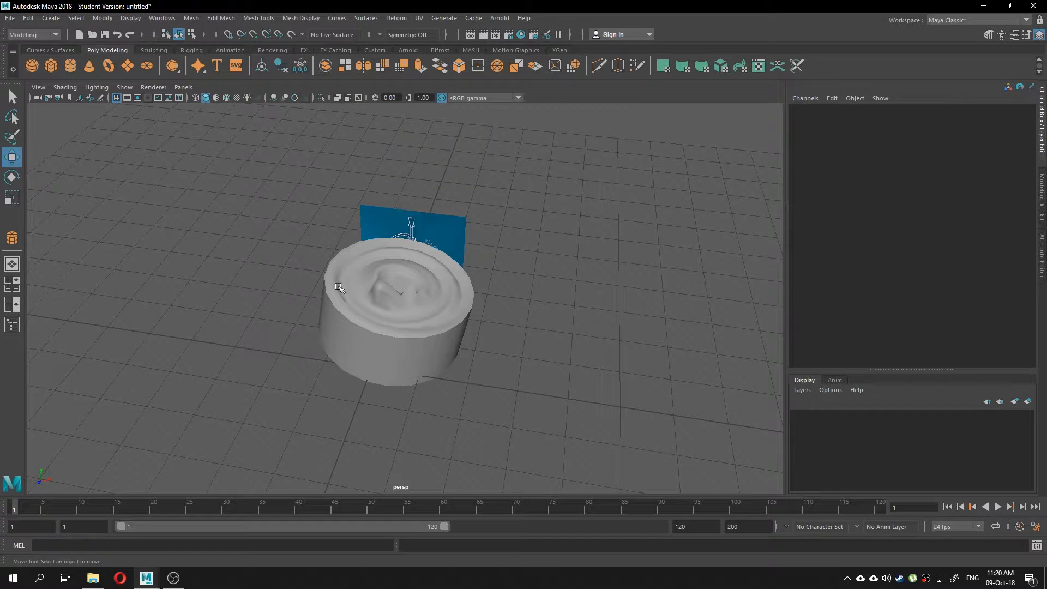
{"action": "right_click_drag", "start_coordinate": [340, 288], "coordinate": [562, 371], "text": "alt"}
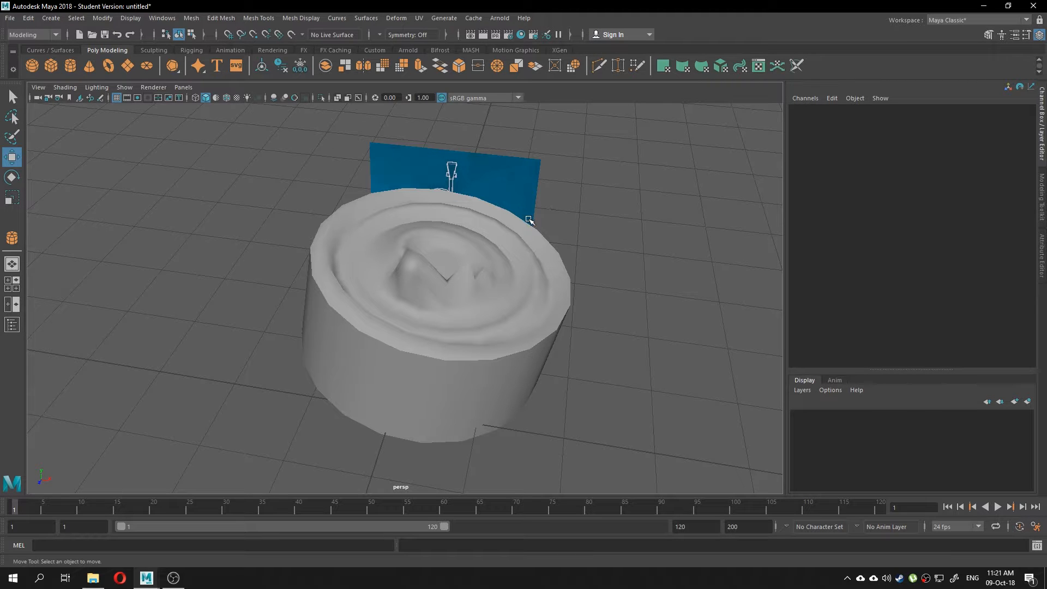
{"action": "left_click", "coordinate": [353, 331]}
{"action": "left_click", "coordinate": [353, 330]}
{"action": "left_click", "coordinate": [379, 330]}
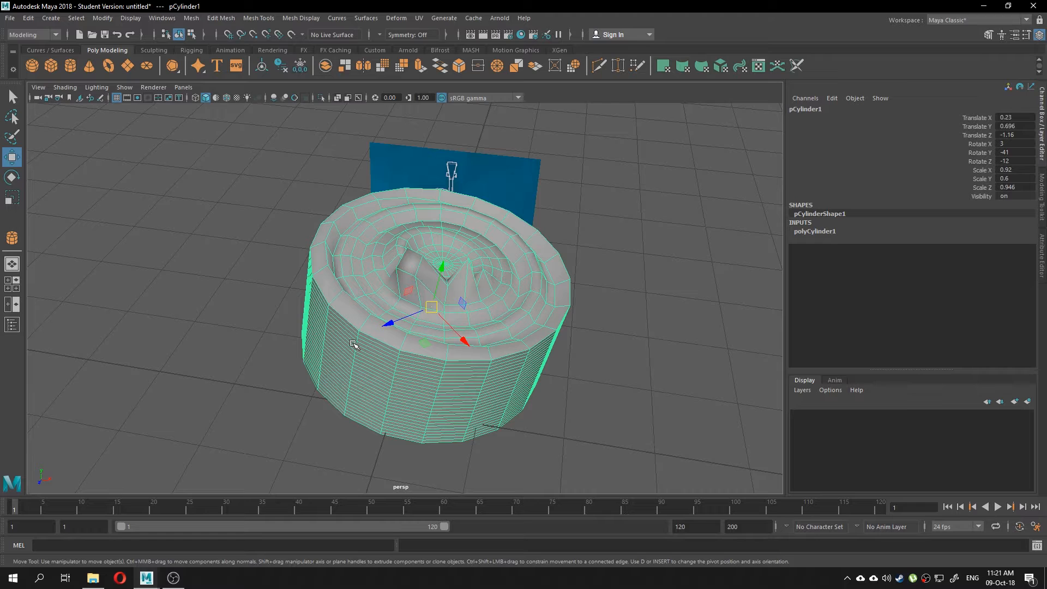
{"action": "left_click", "coordinate": [185, 328]}
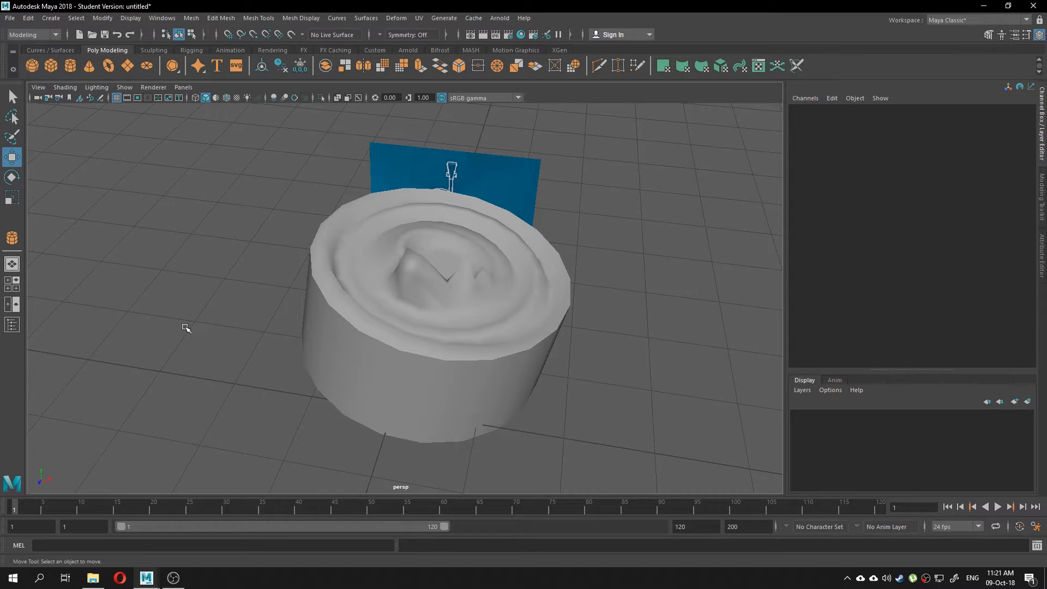